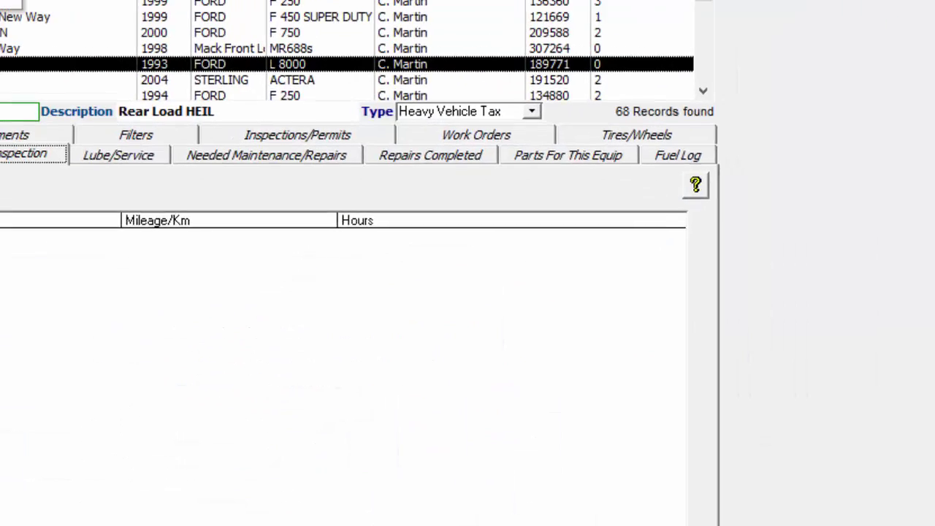
Set the global inspection interval for all equipment to 360 days and return to the equipment records.
{"action": "left_click", "coordinate": [36, 46]}
{"action": "left_click", "coordinate": [43, 78]}
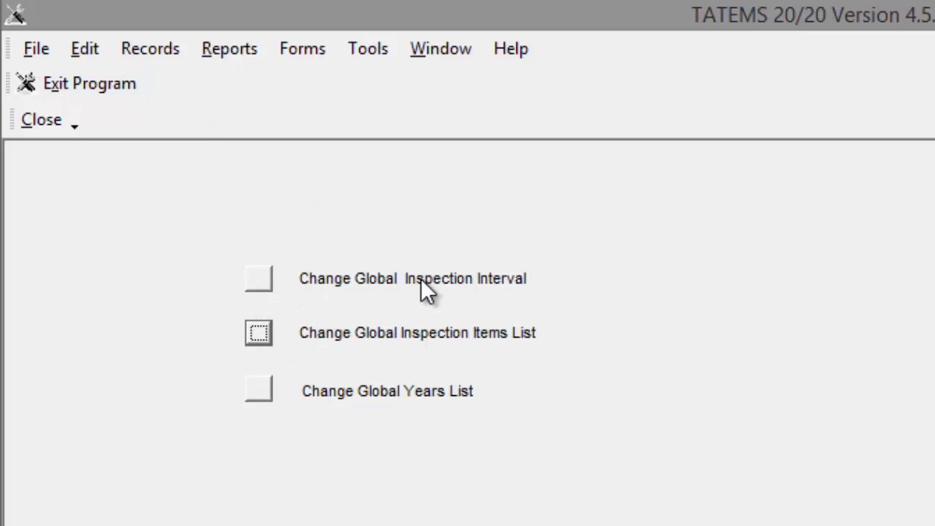
{"action": "left_click", "coordinate": [261, 281]}
{"action": "left_click", "coordinate": [289, 202]}
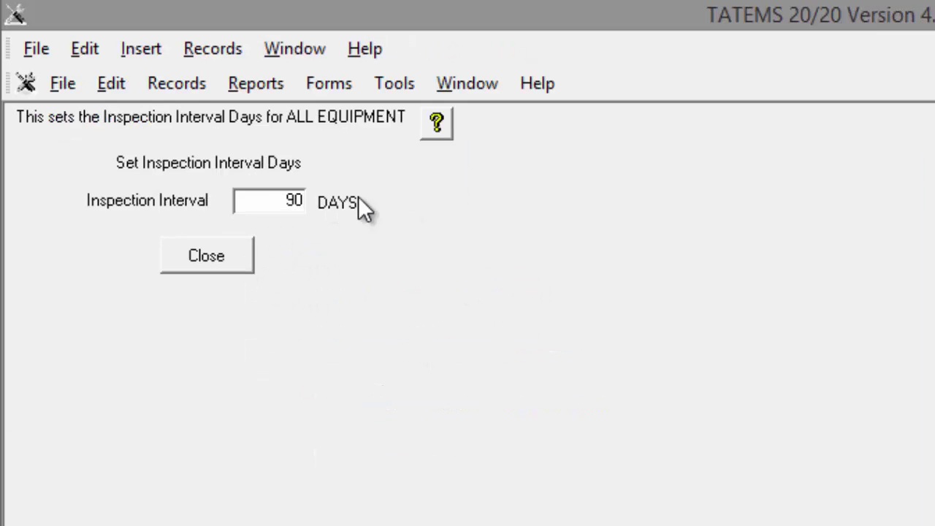
{"action": "double_click", "coordinate": [290, 208]}
{"action": "type", "text": "360"}
{"action": "left_click", "coordinate": [215, 248]}
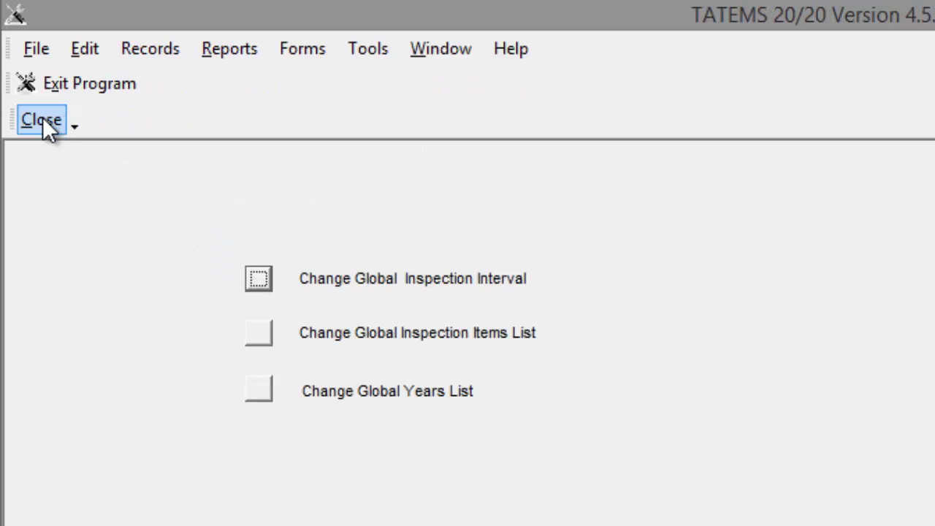
{"action": "left_click", "coordinate": [42, 119]}
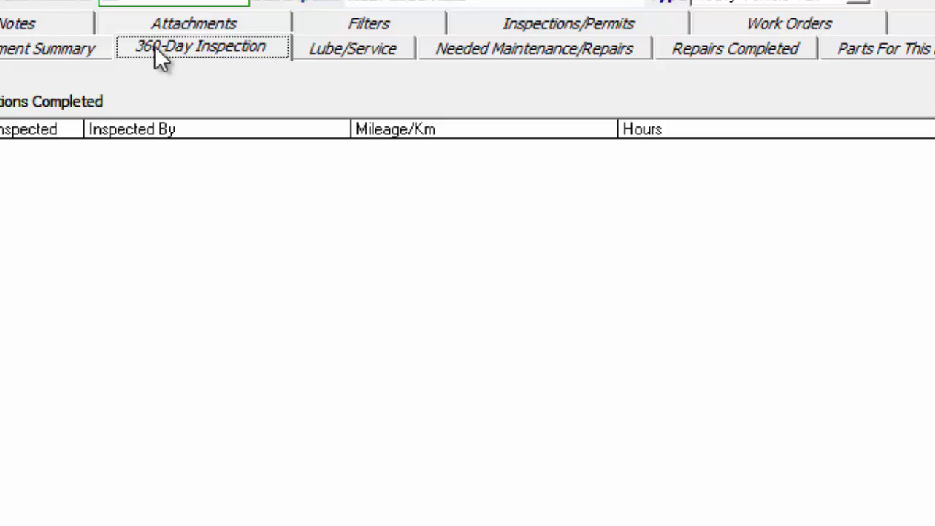
Set the global inspection interval for all equipment back to 90 days and return to the equipment records.
{"action": "left_click", "coordinate": [23, 47]}
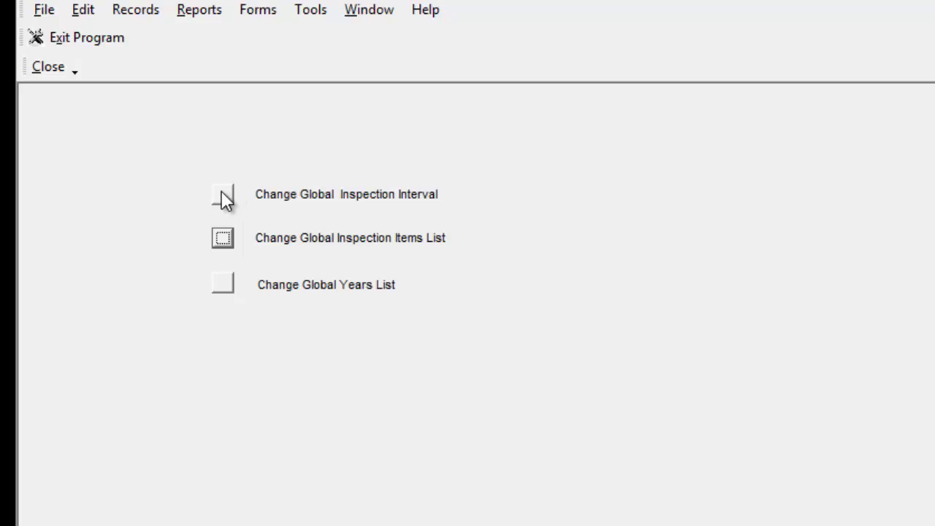
{"action": "left_click", "coordinate": [224, 194]}
{"action": "type", "text": "90"}
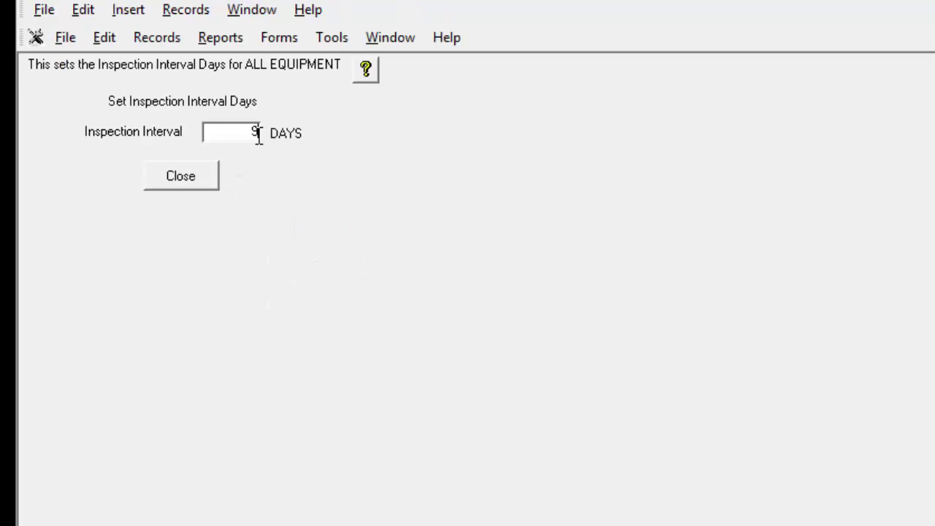
{"action": "left_click", "coordinate": [186, 183]}
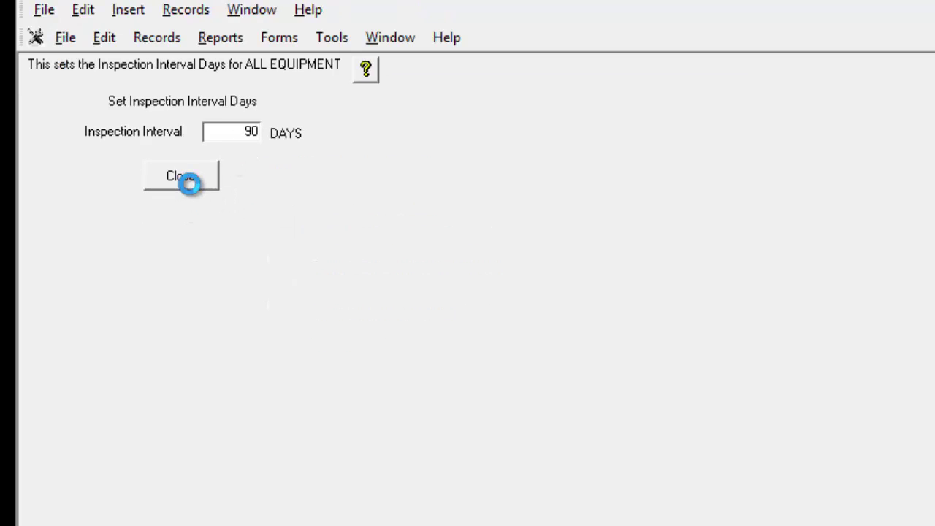
{"action": "left_click", "coordinate": [49, 66]}
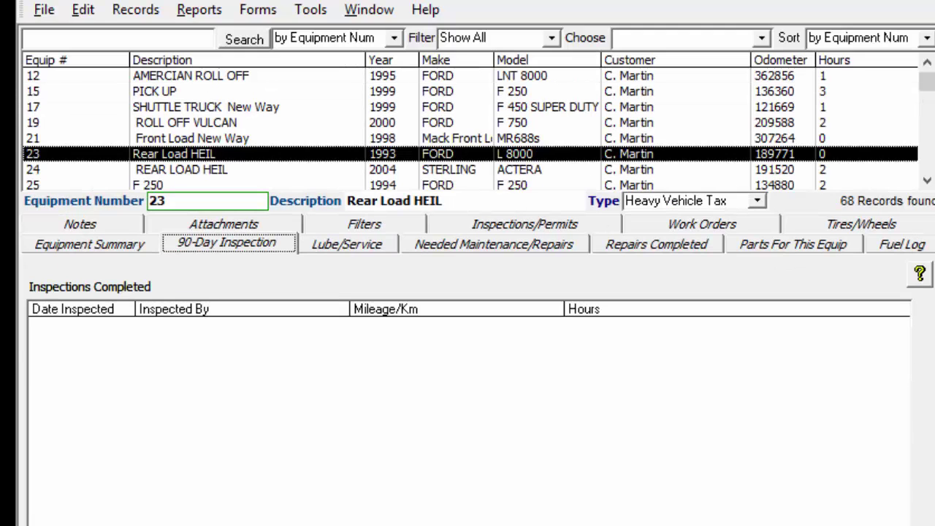
Switch to the 90 Day Inspection Tab outline document to check the topics, and return to TATEMS.
{"action": "left_click", "coordinate": [648, 523]}
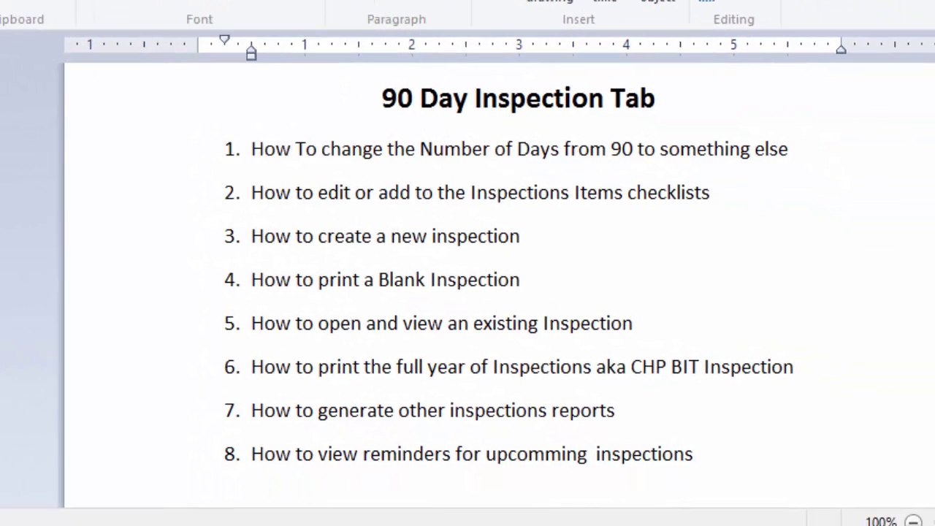
{"action": "key", "text": "alt+Tab"}
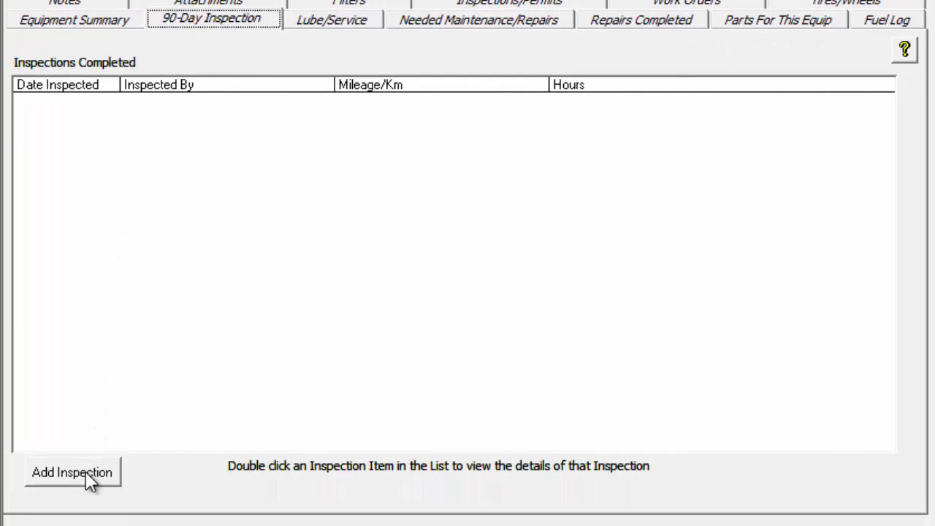
Open a new inspection for equipment 23, Rear Load HEIL, to examine its checklist items, and close it.
{"action": "left_click", "coordinate": [74, 472]}
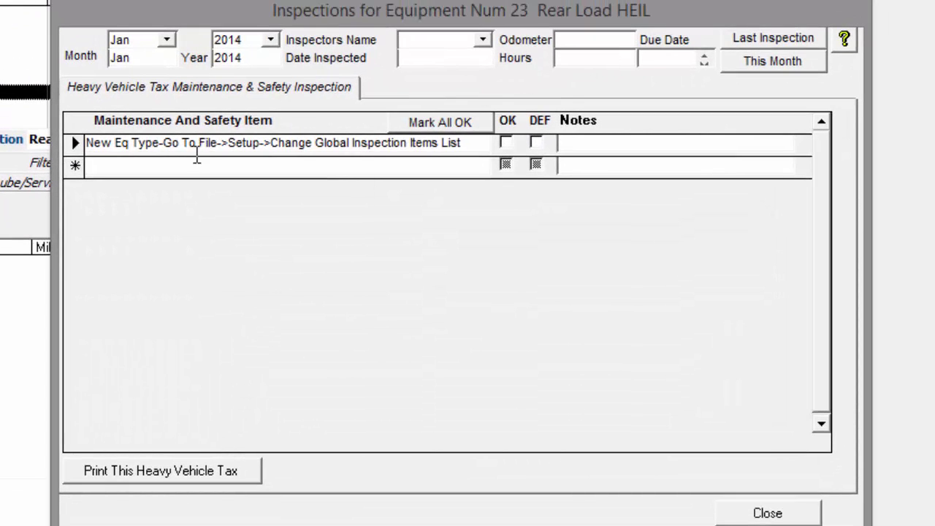
{"action": "left_click_drag", "start_coordinate": [285, 13], "coordinate": [220, 188]}
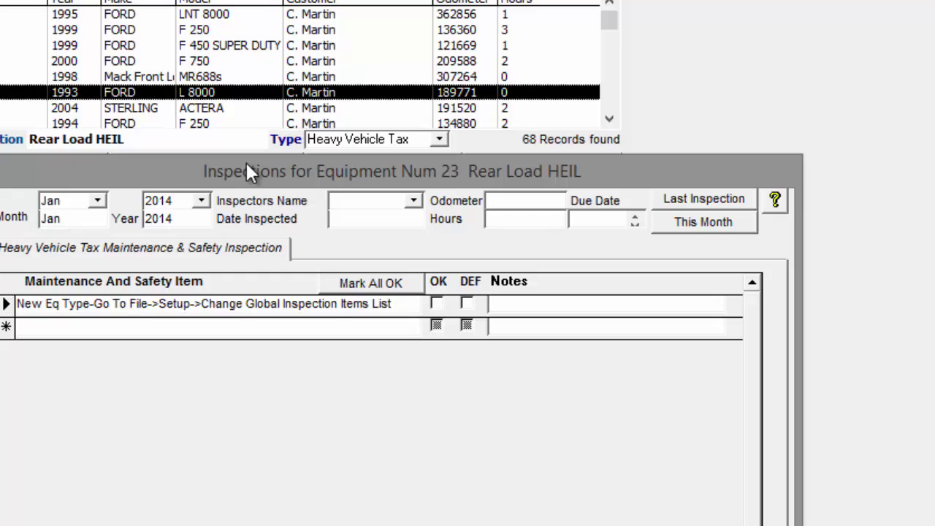
{"action": "left_click_drag", "start_coordinate": [248, 171], "coordinate": [242, 153]}
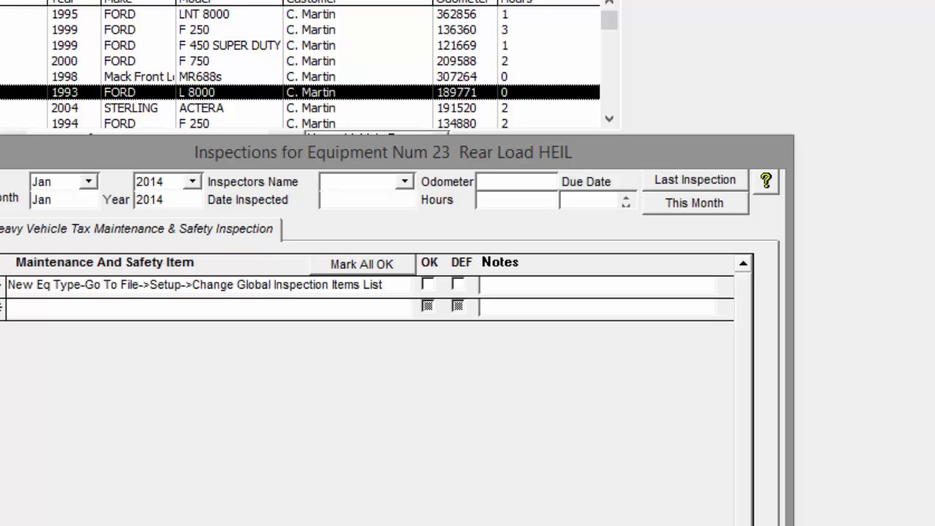
{"action": "key", "text": "Escape"}
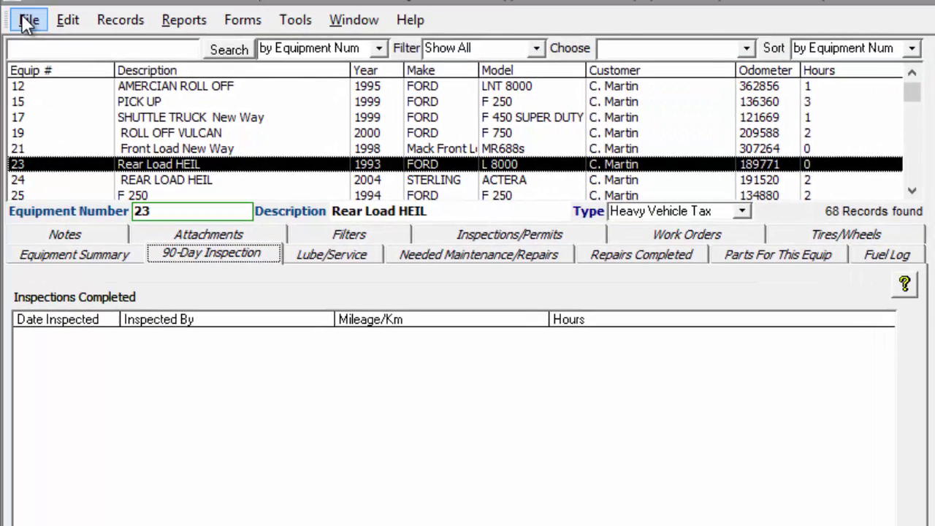
Open the global inspection items list in Setup and show the maintenance items for the Trailer equipment type.
{"action": "left_click", "coordinate": [28, 20]}
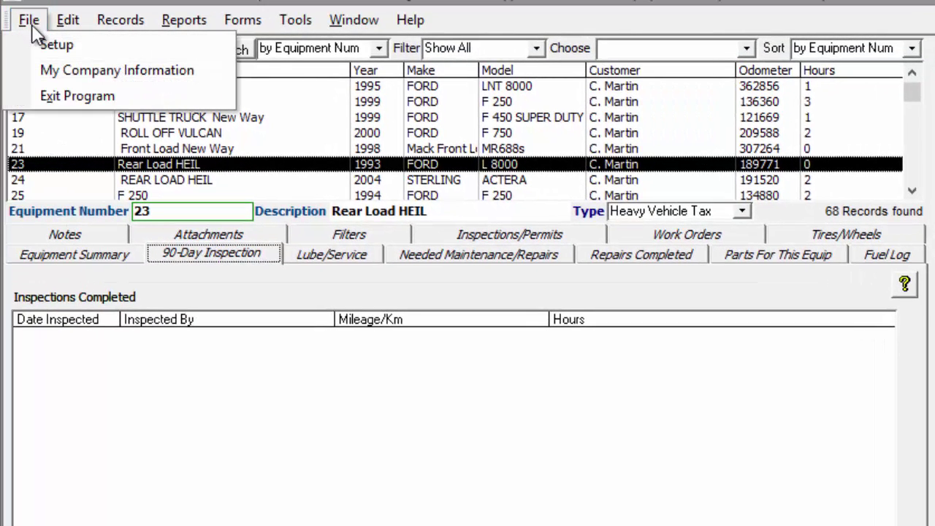
{"action": "left_click", "coordinate": [45, 43]}
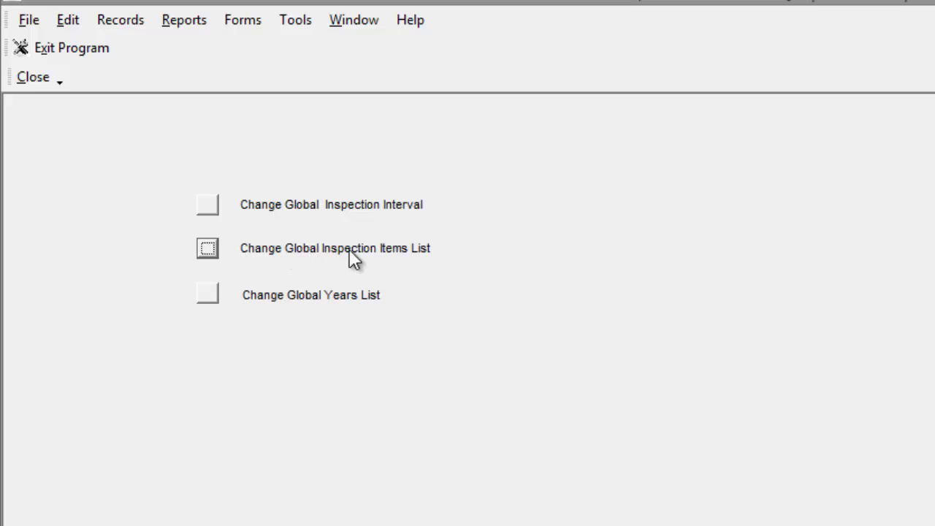
{"action": "left_click", "coordinate": [207, 249]}
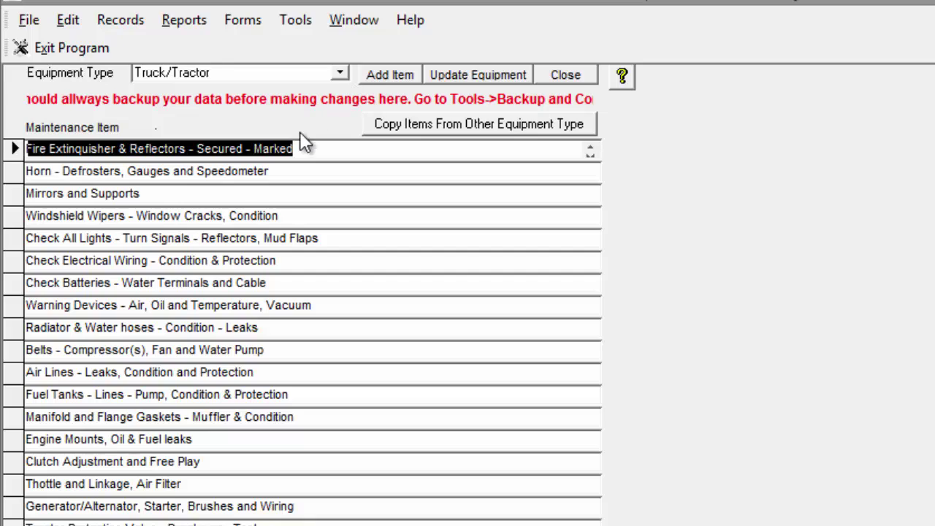
{"action": "left_click", "coordinate": [330, 158]}
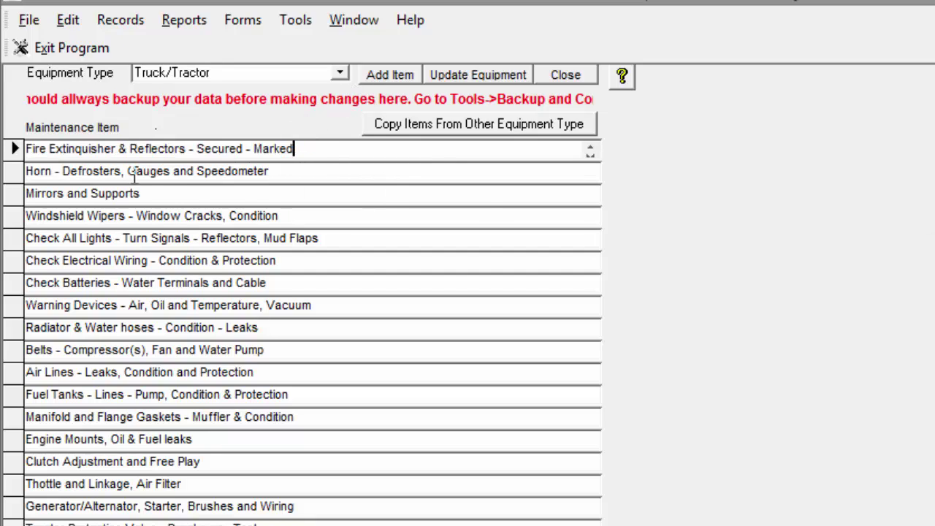
{"action": "left_click", "coordinate": [340, 72]}
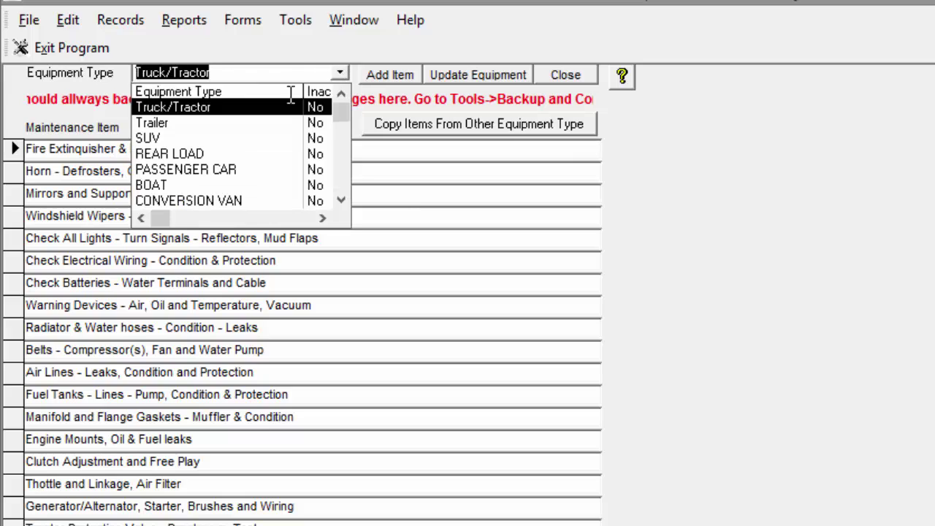
{"action": "left_click", "coordinate": [212, 130]}
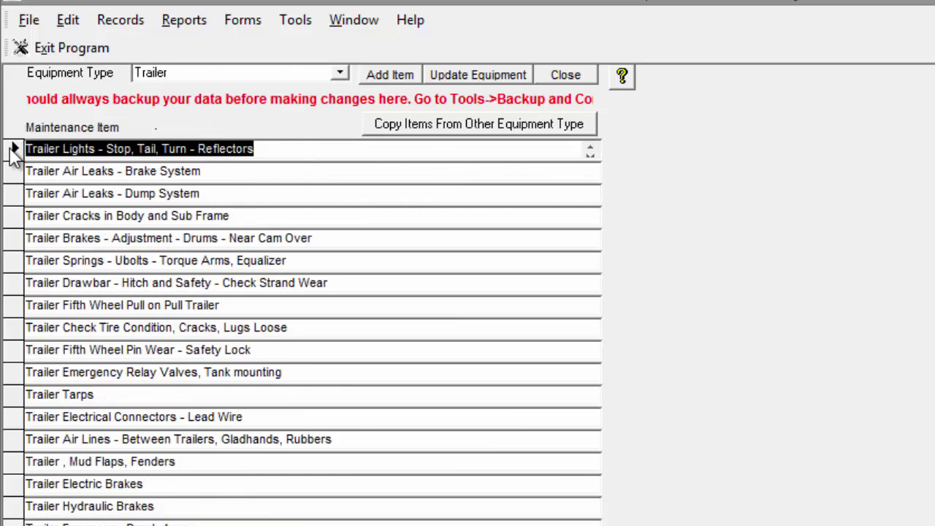
Browse the available equipment types and choose Heavy Vehicle Tax to show its maintenance items.
{"action": "left_click", "coordinate": [341, 73]}
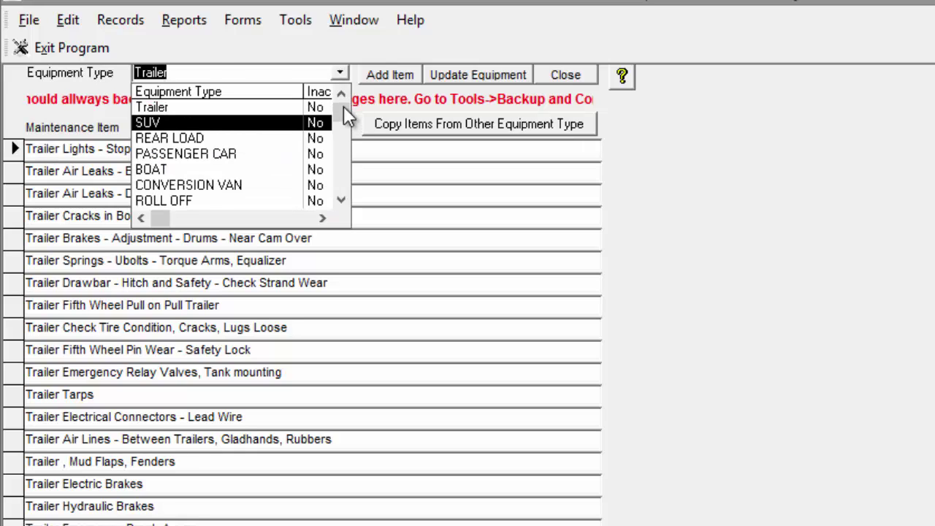
{"action": "left_click", "coordinate": [341, 200]}
{"action": "left_click", "coordinate": [341, 201]}
{"action": "left_click", "coordinate": [341, 201]}
{"action": "left_click", "coordinate": [341, 201]}
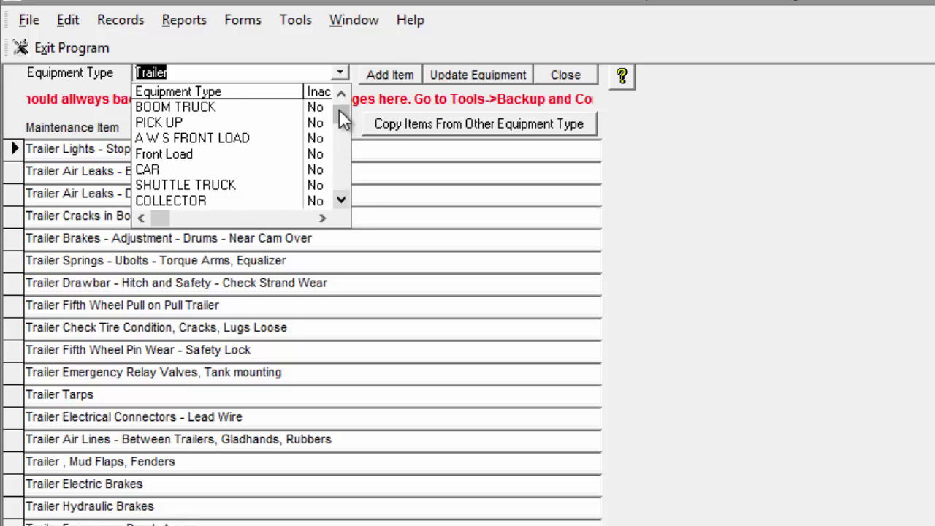
{"action": "left_click_drag", "start_coordinate": [341, 115], "coordinate": [345, 162]}
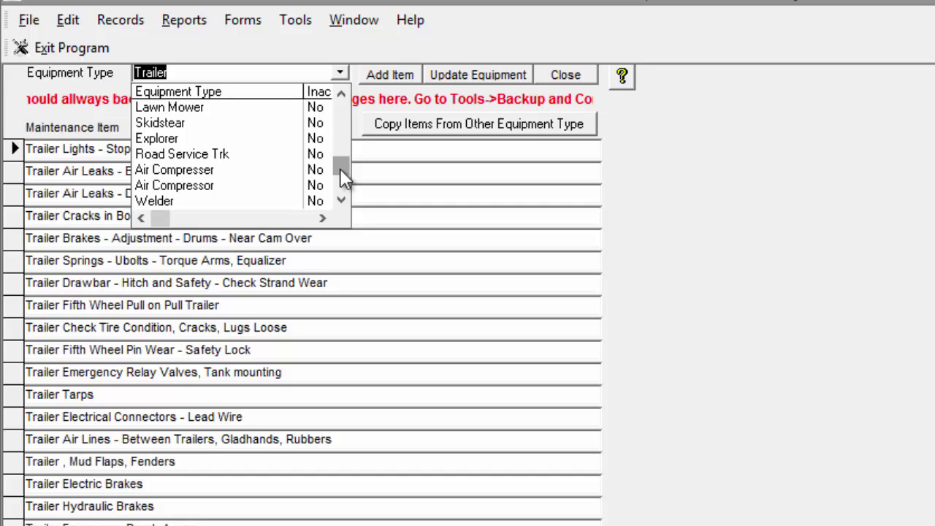
{"action": "left_click_drag", "start_coordinate": [340, 168], "coordinate": [347, 113]}
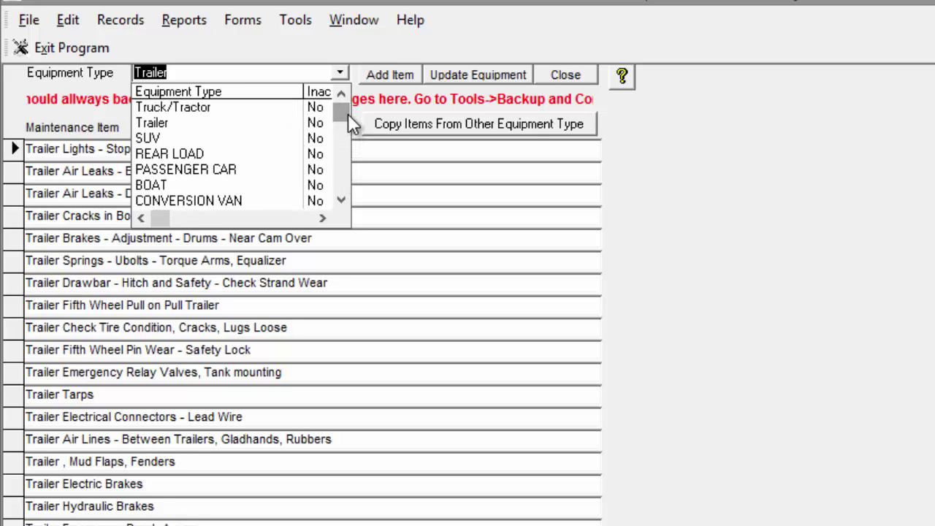
{"action": "left_click_drag", "start_coordinate": [342, 109], "coordinate": [343, 176]}
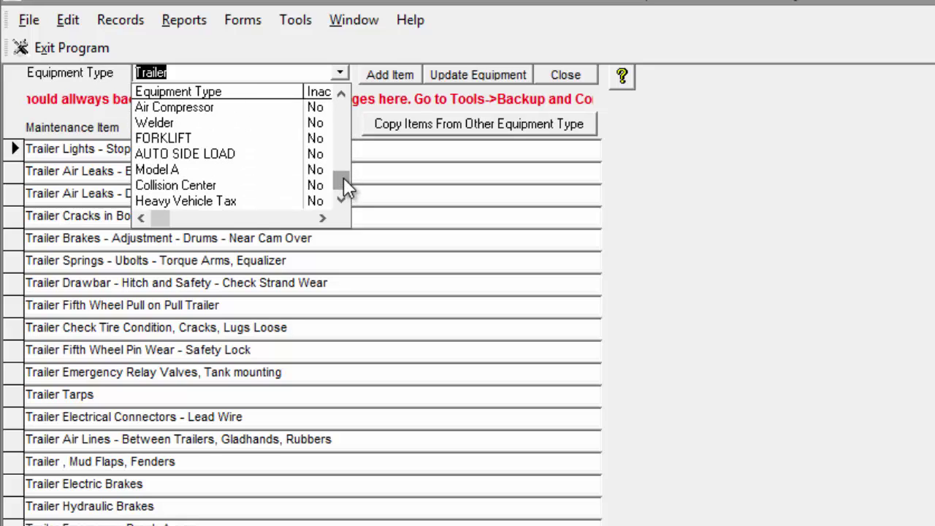
{"action": "left_click_drag", "start_coordinate": [341, 179], "coordinate": [341, 107]}
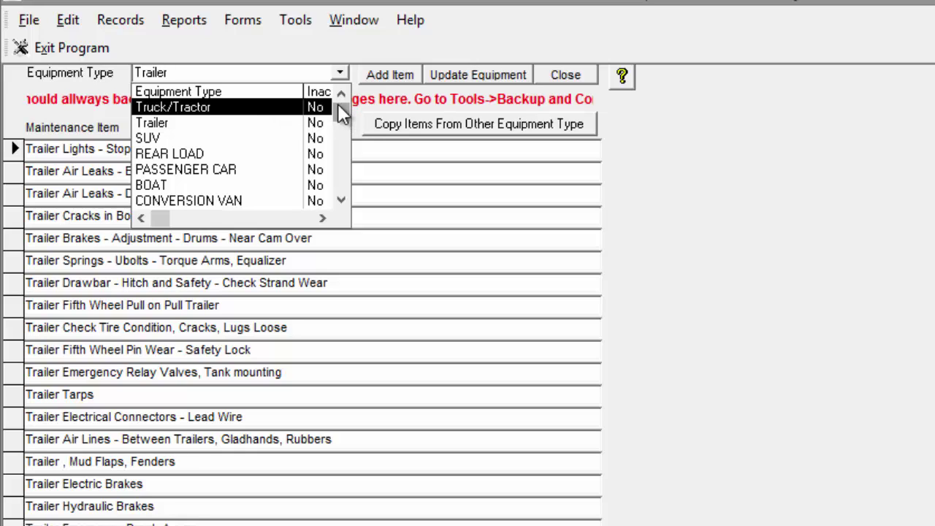
{"action": "left_click_drag", "start_coordinate": [346, 115], "coordinate": [341, 185]}
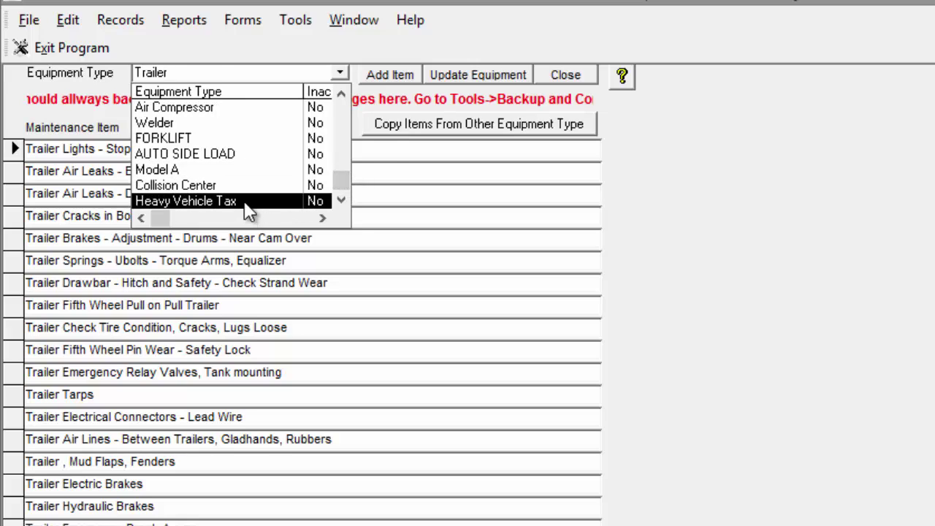
{"action": "left_click", "coordinate": [246, 208]}
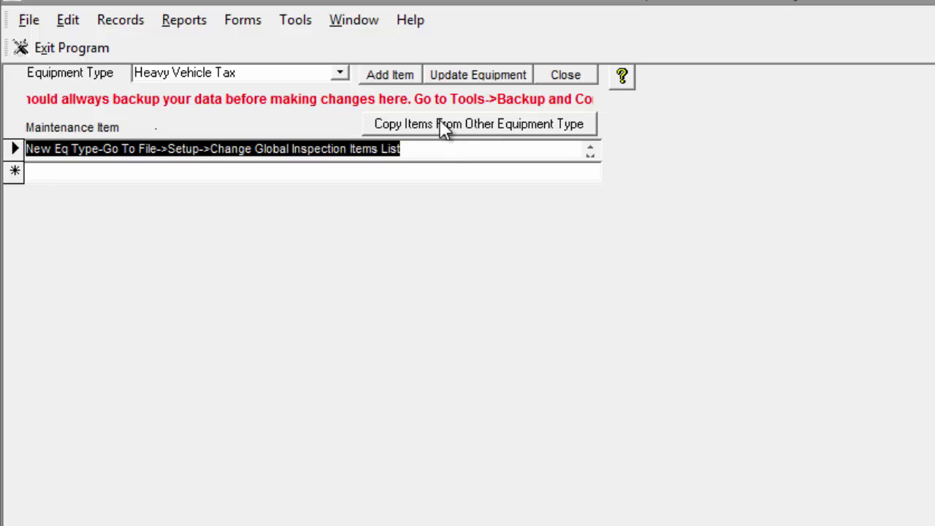
Copy the maintenance items from the Truck/Tractor equipment type into the Heavy Vehicle Tax list and review the copied items.
{"action": "left_click", "coordinate": [523, 124]}
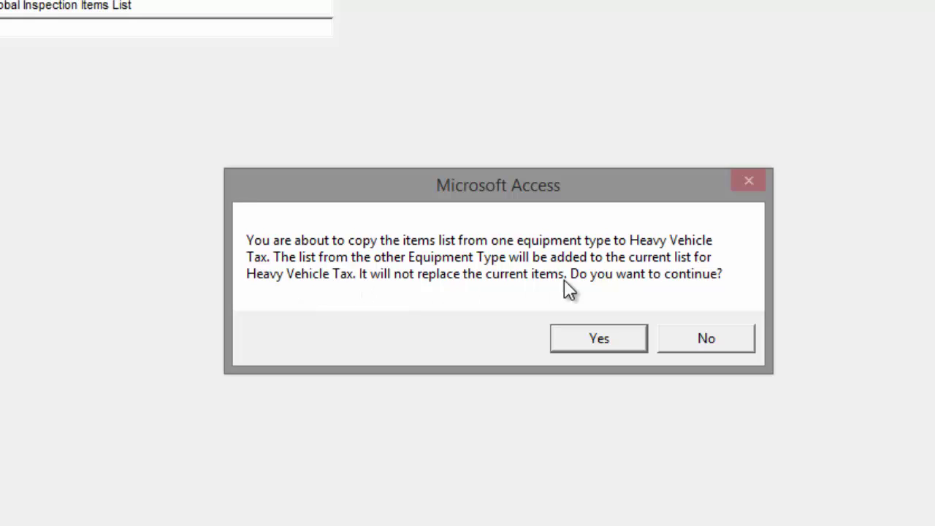
{"action": "left_click", "coordinate": [614, 337]}
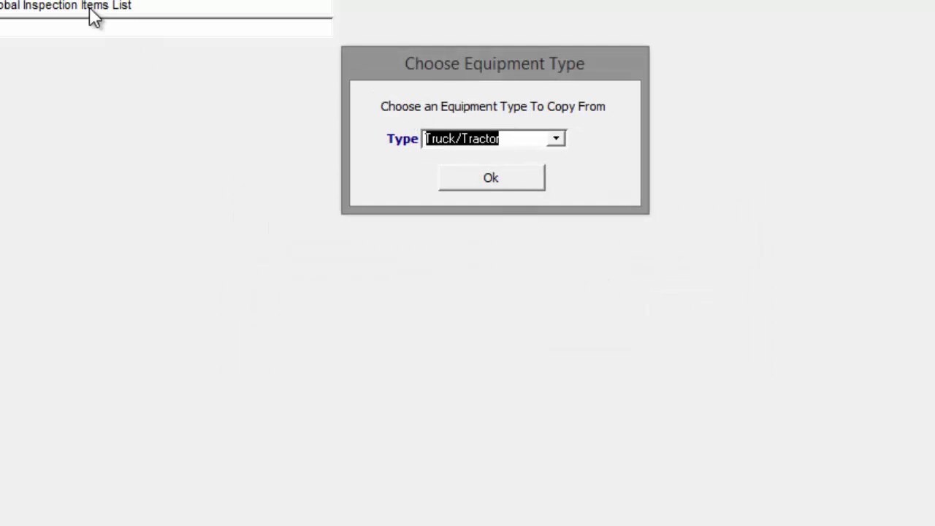
{"action": "left_click", "coordinate": [484, 178]}
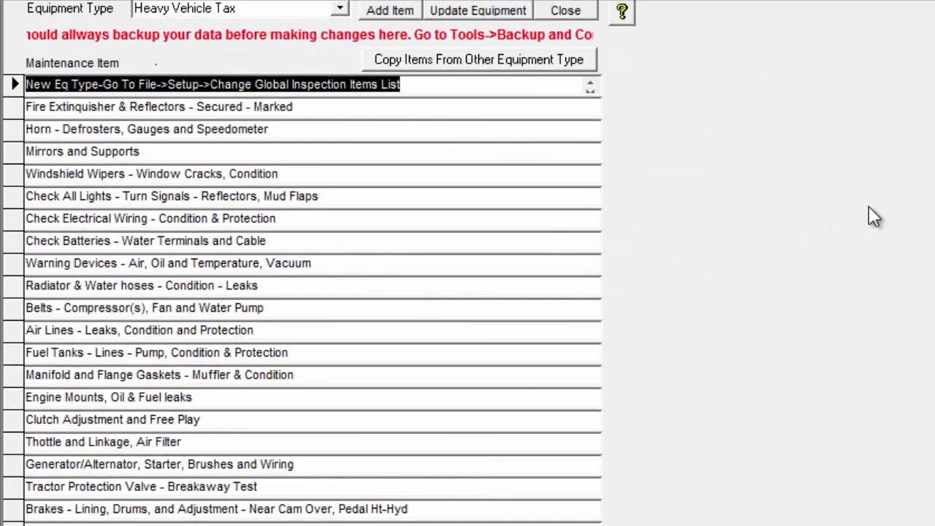
{"action": "scroll", "coordinate": [422, 147], "scroll_direction": "down", "scroll_amount": 5}
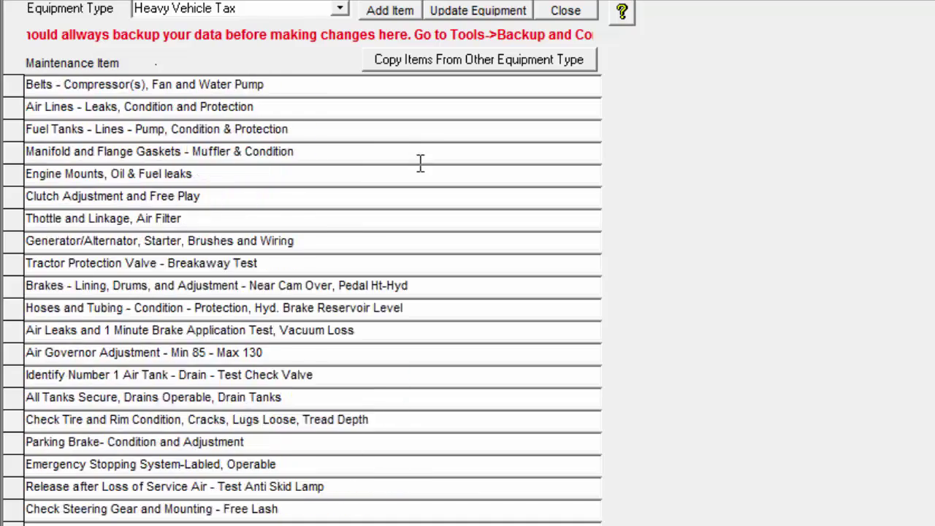
{"action": "scroll", "coordinate": [416, 255], "scroll_direction": "up", "scroll_amount": 5}
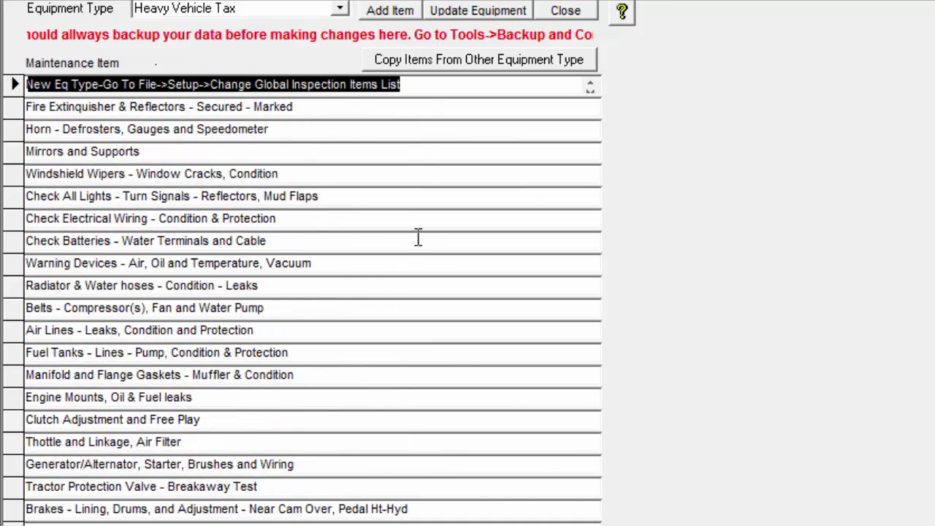
Delete the placeholder item "New Eq Type-Go To File->Setup->Change Global Inspection Items List" from the Heavy Vehicle Tax list.
{"action": "left_click", "coordinate": [455, 99]}
{"action": "left_click_drag", "start_coordinate": [455, 99], "coordinate": [27, 101]}
{"action": "left_click", "coordinate": [426, 89]}
{"action": "left_click_drag", "start_coordinate": [428, 89], "coordinate": [24, 101]}
{"action": "left_click", "coordinate": [87, 88]}
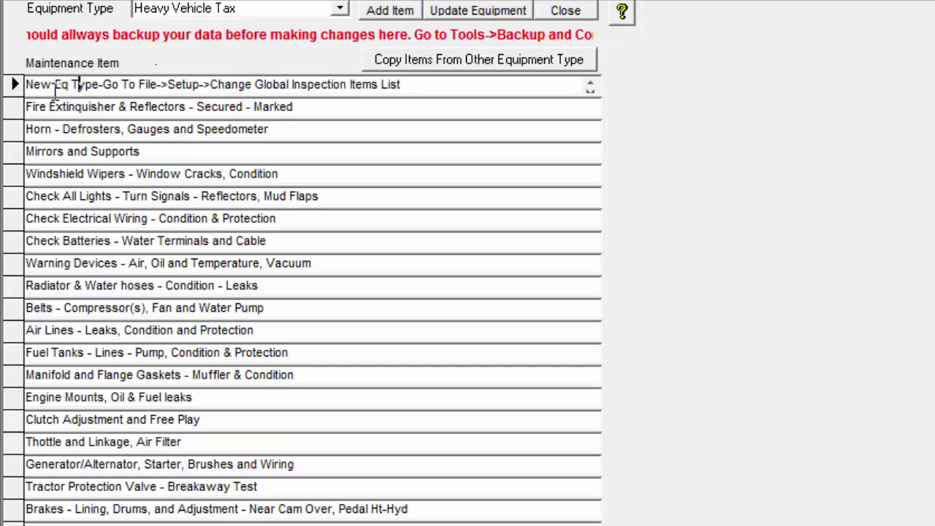
{"action": "mouse_move", "coordinate": [27, 85]}
{"action": "left_mouse_down"}
{"action": "mouse_move", "coordinate": [422, 95]}
{"action": "mouse_move", "coordinate": [27, 89]}
{"action": "left_mouse_up"}
{"action": "left_click", "coordinate": [422, 95]}
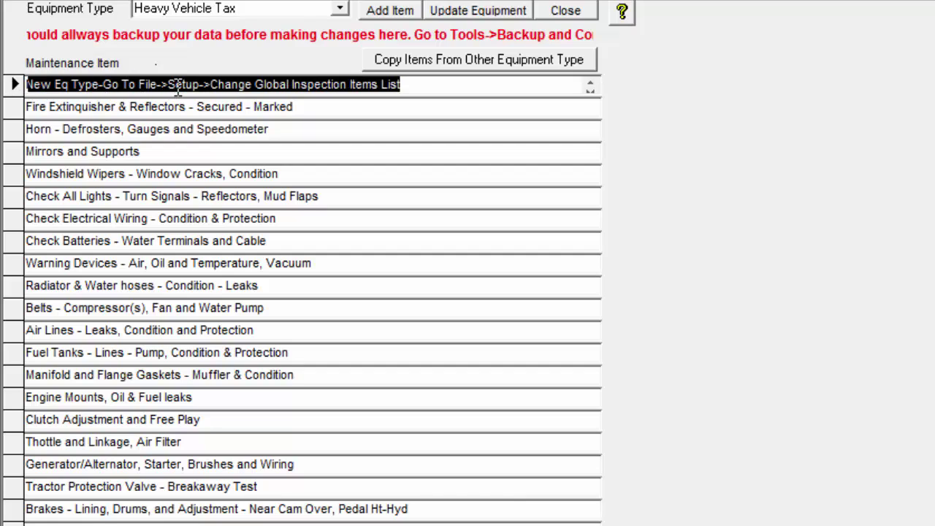
{"action": "left_click", "coordinate": [474, 85]}
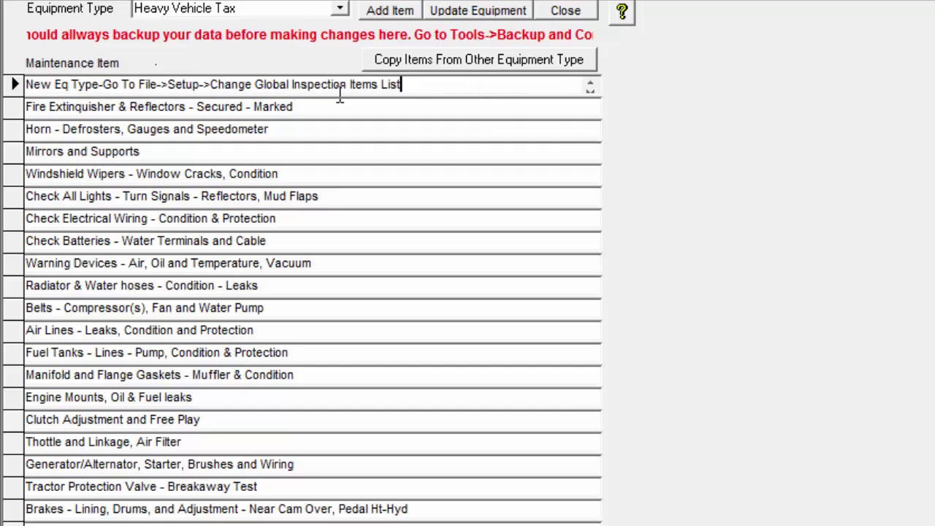
{"action": "left_click_drag", "start_coordinate": [475, 85], "coordinate": [15, 86]}
{"action": "left_click", "coordinate": [14, 88]}
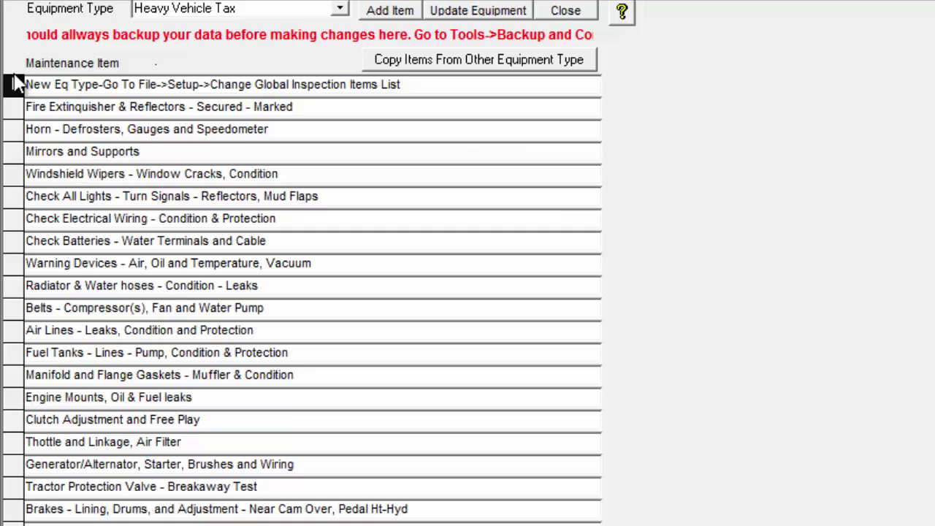
{"action": "left_click", "coordinate": [252, 107]}
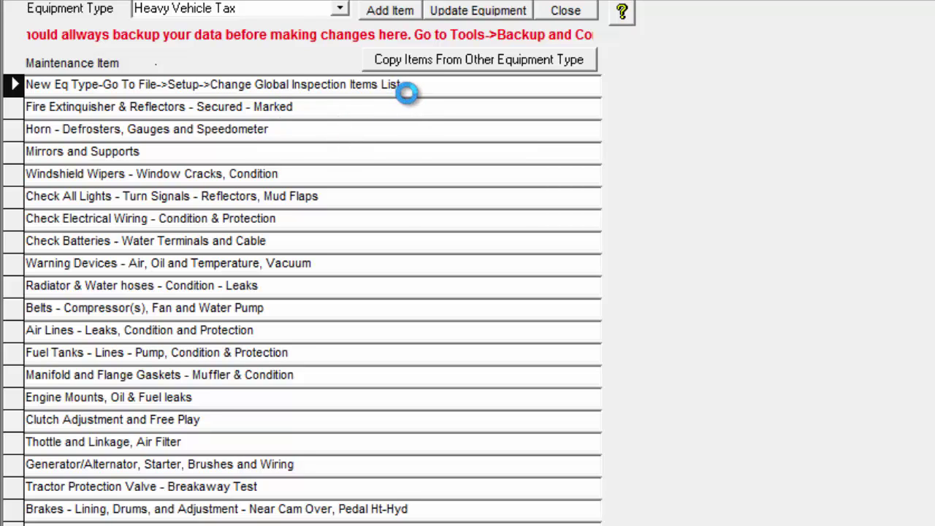
{"action": "key", "text": "Delete"}
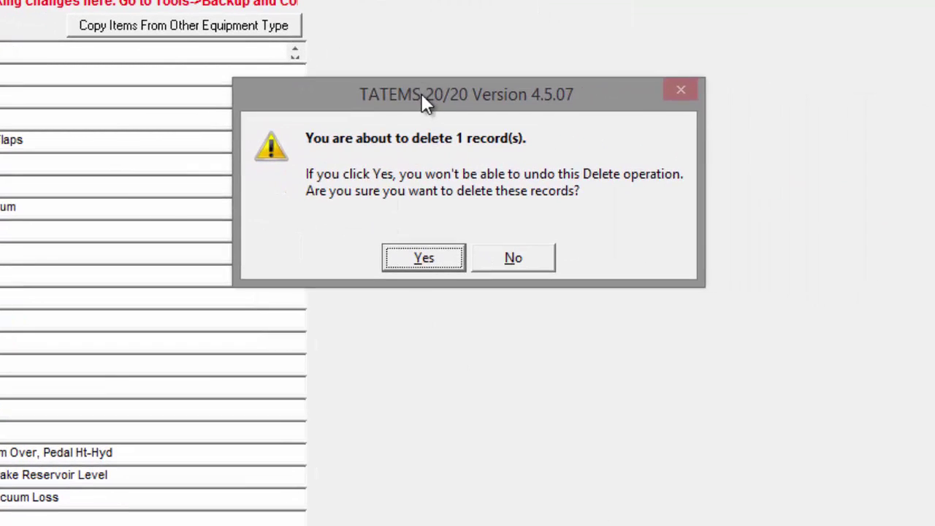
{"action": "left_click", "coordinate": [418, 260]}
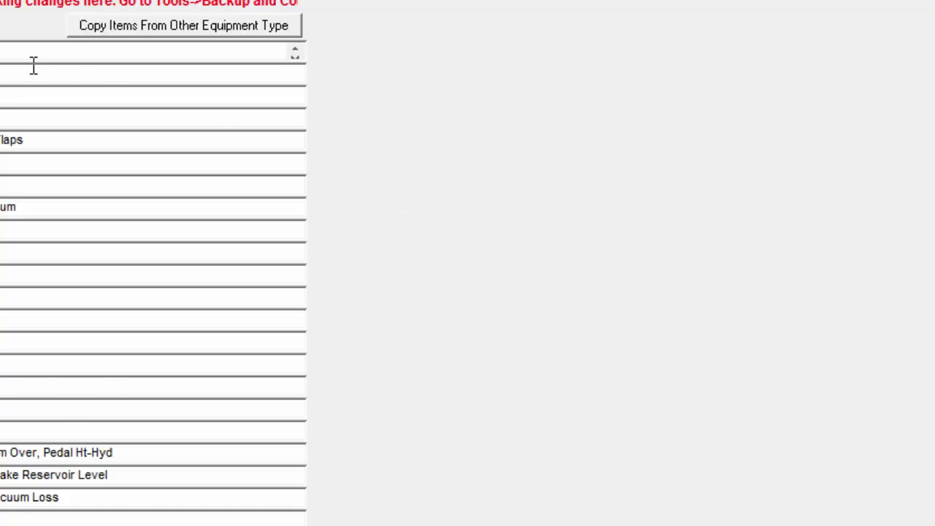
Add a maintenance item named "Exta Item Here" at the end of the Heavy Vehicle Tax list.
{"action": "scroll", "coordinate": [33, 65], "scroll_direction": "down", "scroll_amount": 4}
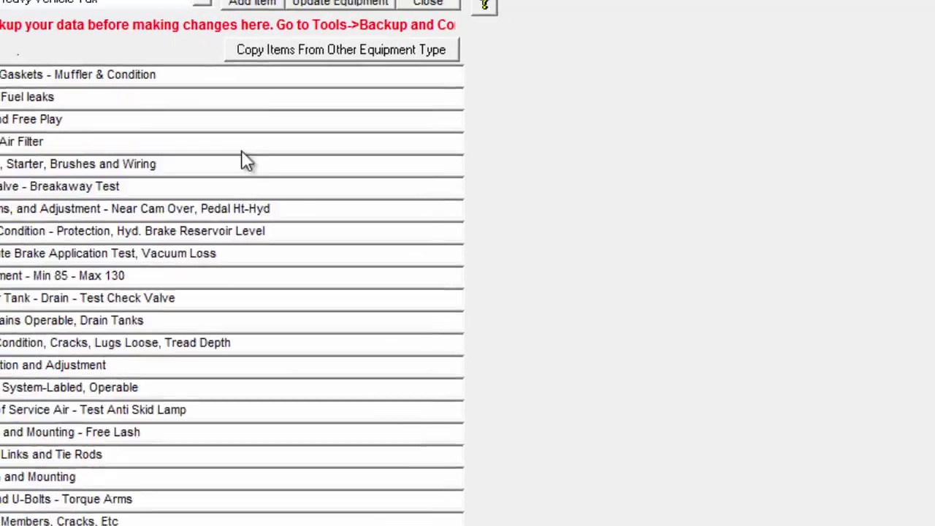
{"action": "scroll", "coordinate": [246, 160], "scroll_direction": "down", "scroll_amount": 1}
{"action": "scroll", "coordinate": [273, 188], "scroll_direction": "up", "scroll_amount": 5}
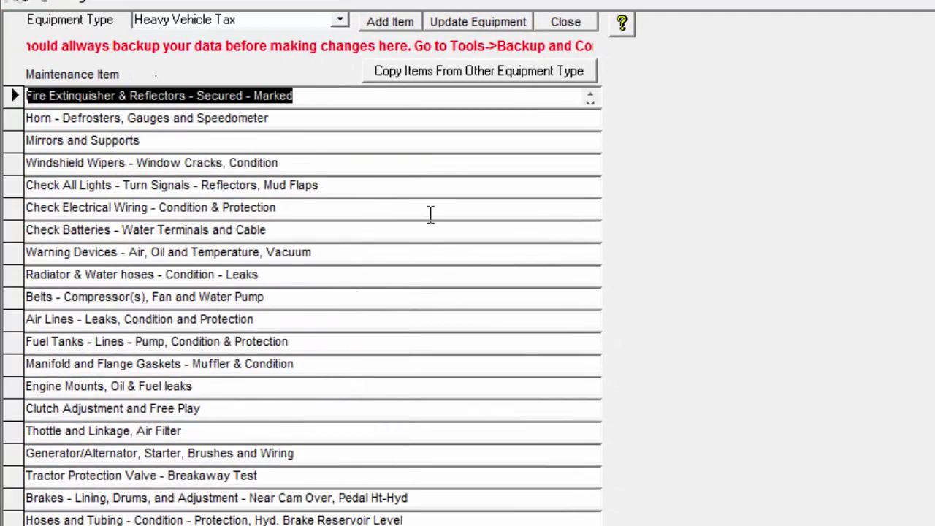
{"action": "scroll", "coordinate": [430, 213], "scroll_direction": "down", "scroll_amount": 5}
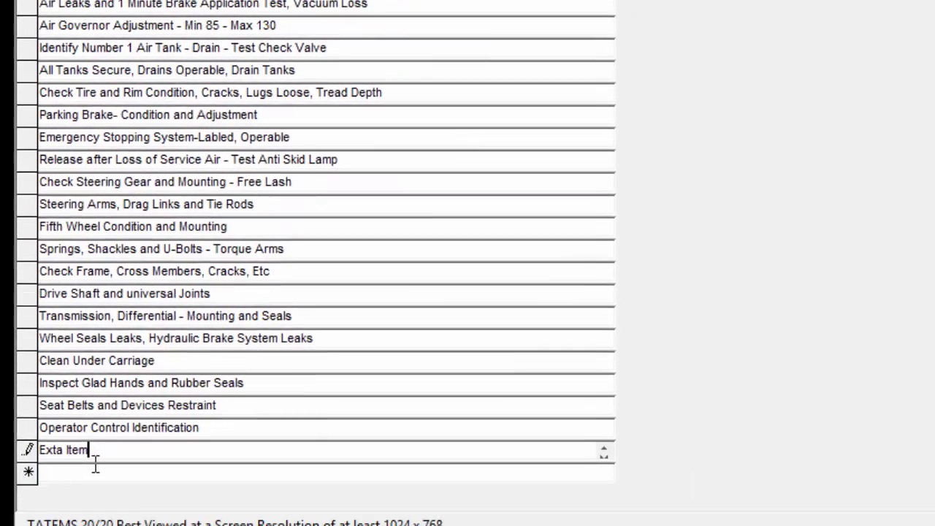
{"action": "type", "text": "Here"}
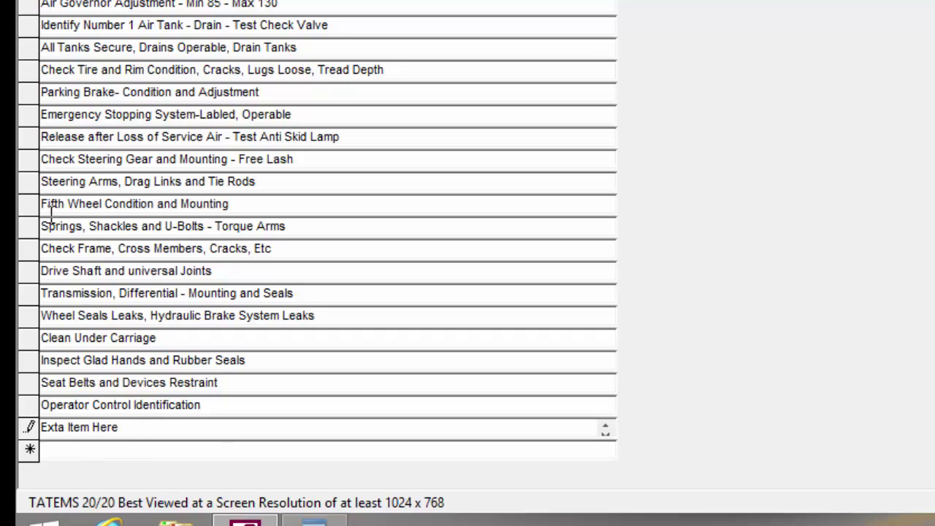
{"action": "left_click_drag", "start_coordinate": [263, 188], "coordinate": [41, 183]}
{"action": "scroll", "coordinate": [407, 190], "scroll_direction": "up", "scroll_amount": 9}
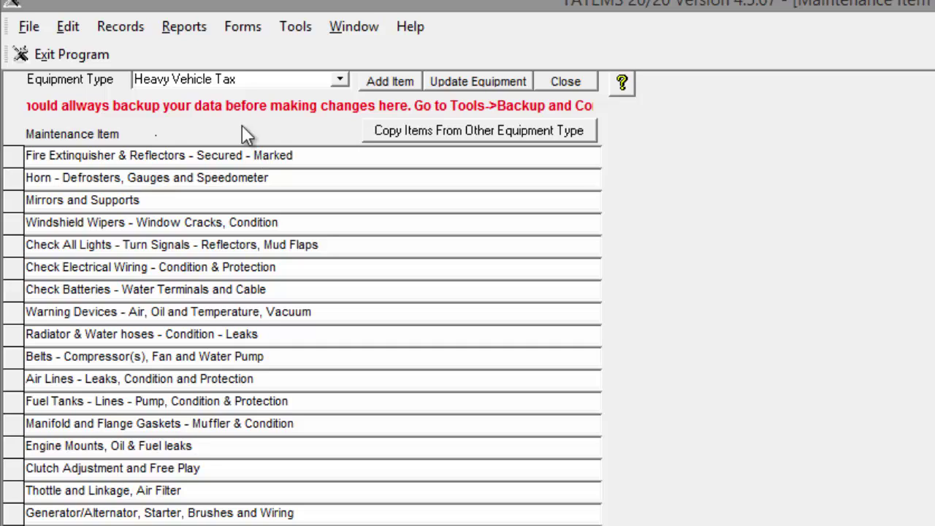
Show another equipment type's maintenance items for comparison, and return to the Heavy Vehicle Tax list.
{"action": "left_click", "coordinate": [342, 84]}
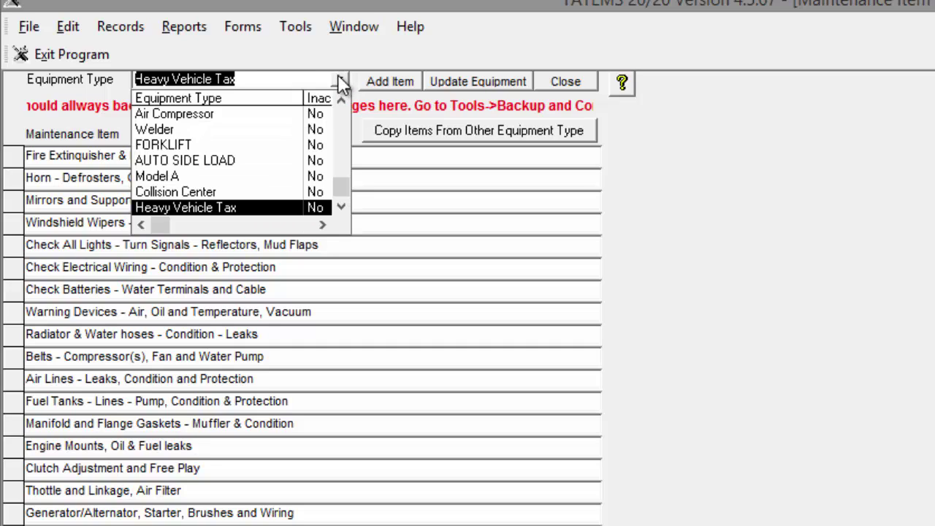
{"action": "left_click", "coordinate": [221, 190]}
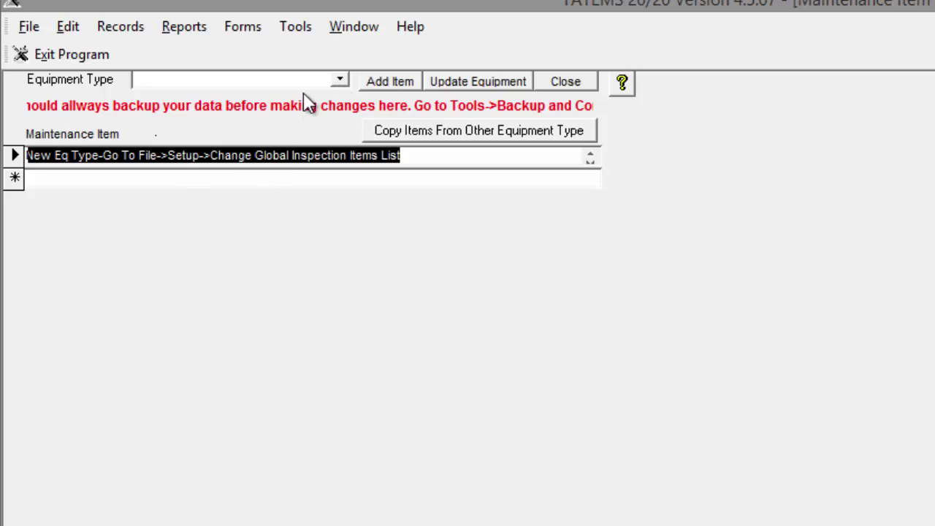
{"action": "left_click", "coordinate": [341, 79]}
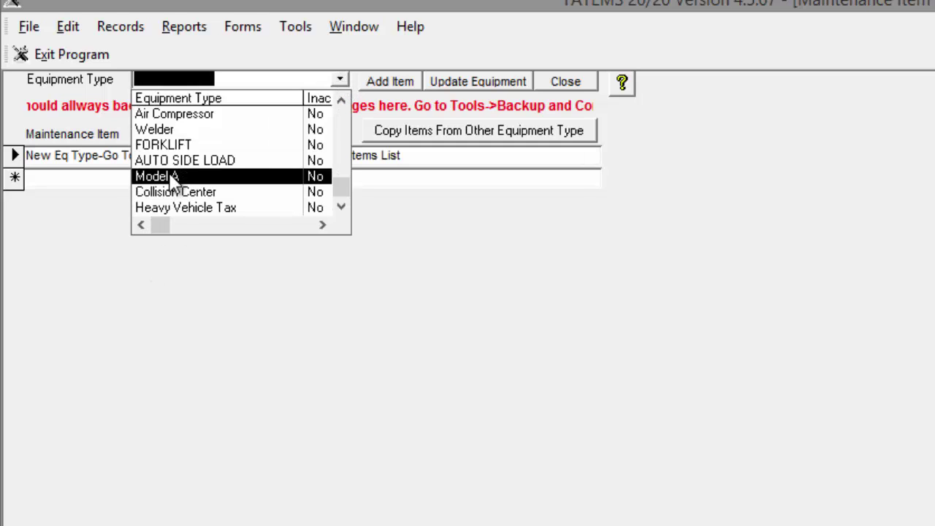
{"action": "left_click", "coordinate": [343, 45]}
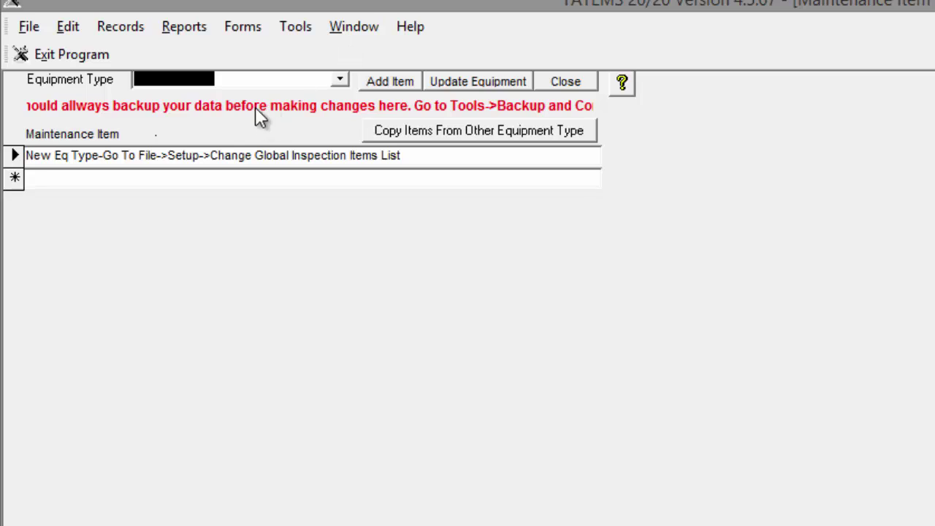
{"action": "left_click", "coordinate": [340, 77]}
{"action": "left_click", "coordinate": [256, 210]}
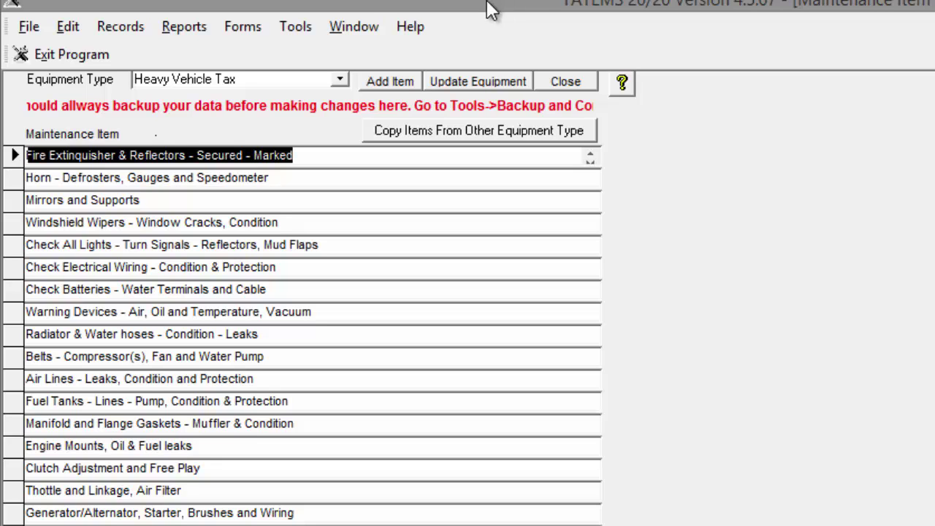
Run the equipment update to apply the changed inspection items to all equipment and acknowledge its completion.
{"action": "left_click", "coordinate": [472, 82]}
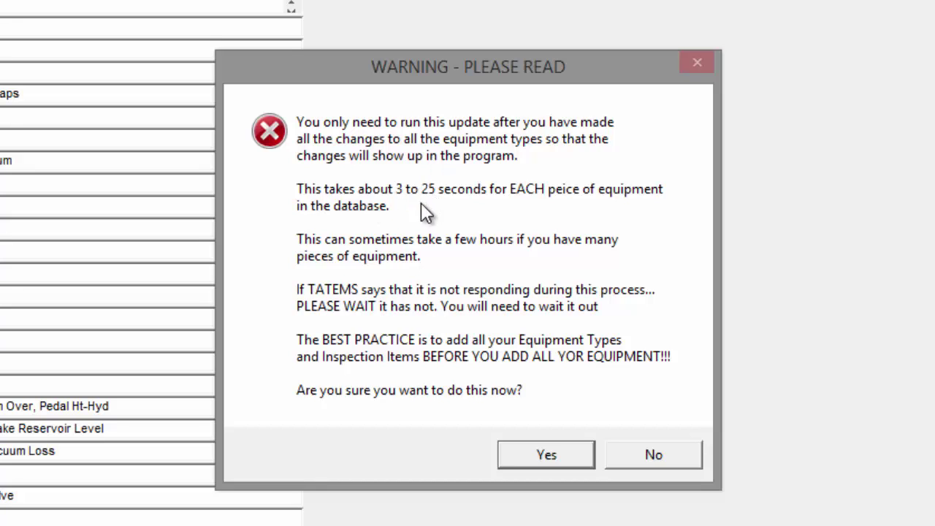
{"action": "left_click", "coordinate": [545, 455]}
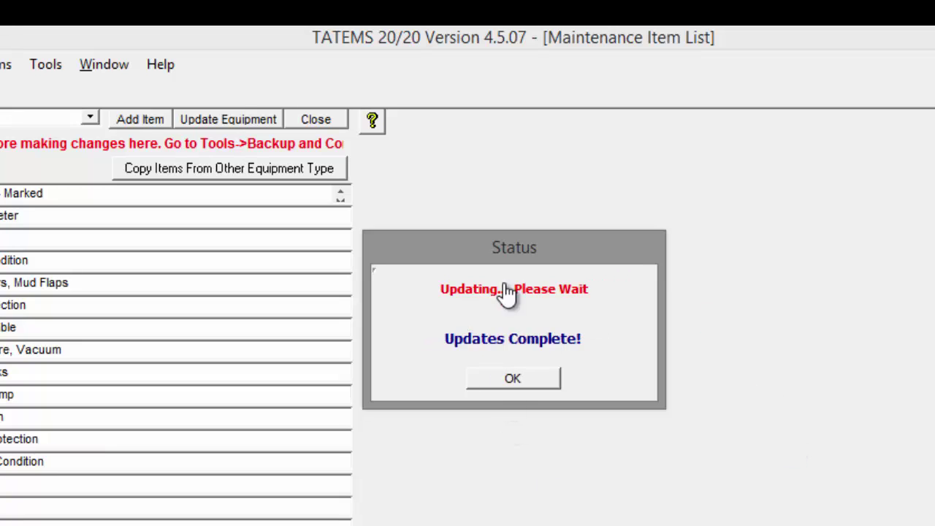
{"action": "left_click", "coordinate": [512, 376]}
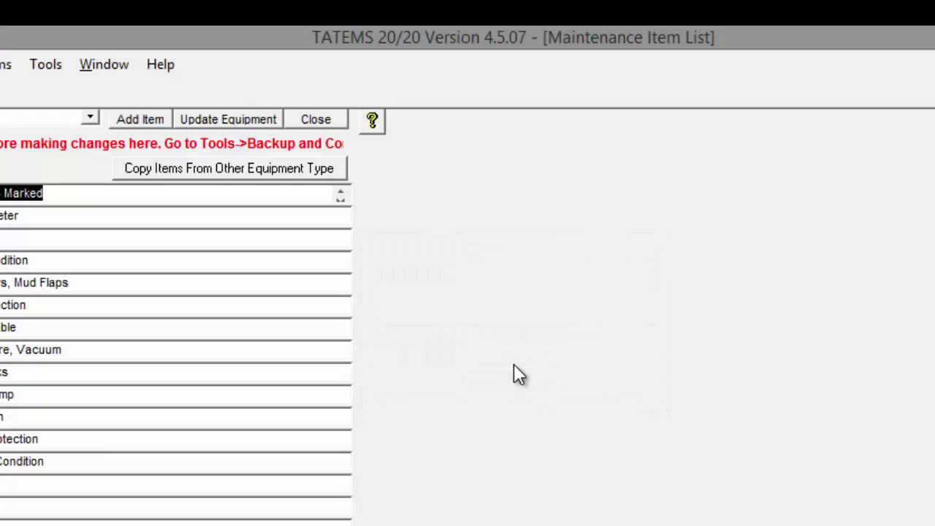
Close the maintenance item list without running the update again, and leave the inspection setup screen.
{"action": "left_click", "coordinate": [321, 123]}
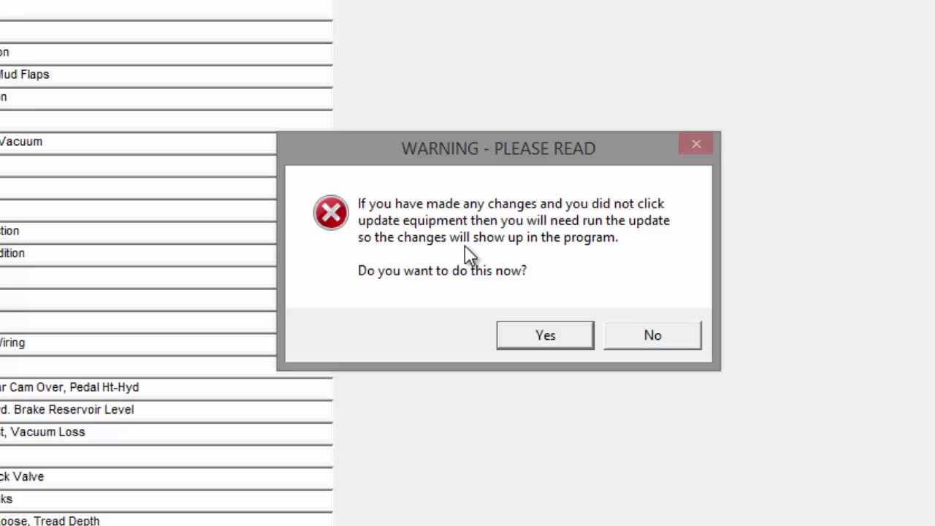
{"action": "left_click_drag", "start_coordinate": [506, 149], "coordinate": [496, 132]}
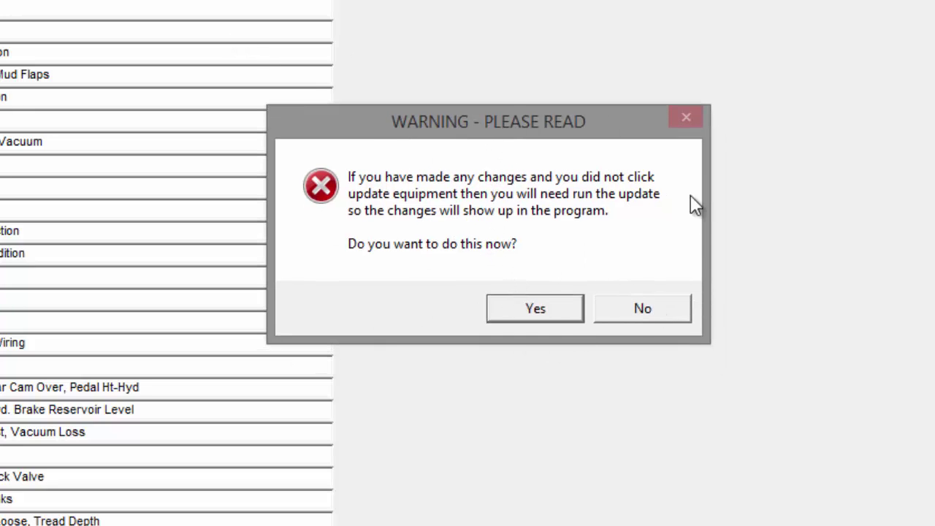
{"action": "left_click", "coordinate": [638, 307]}
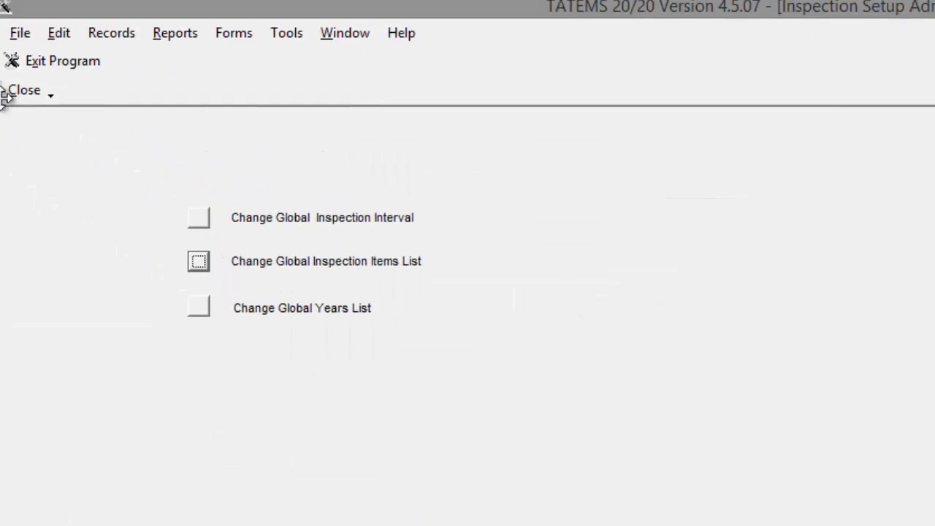
{"action": "left_click", "coordinate": [33, 96]}
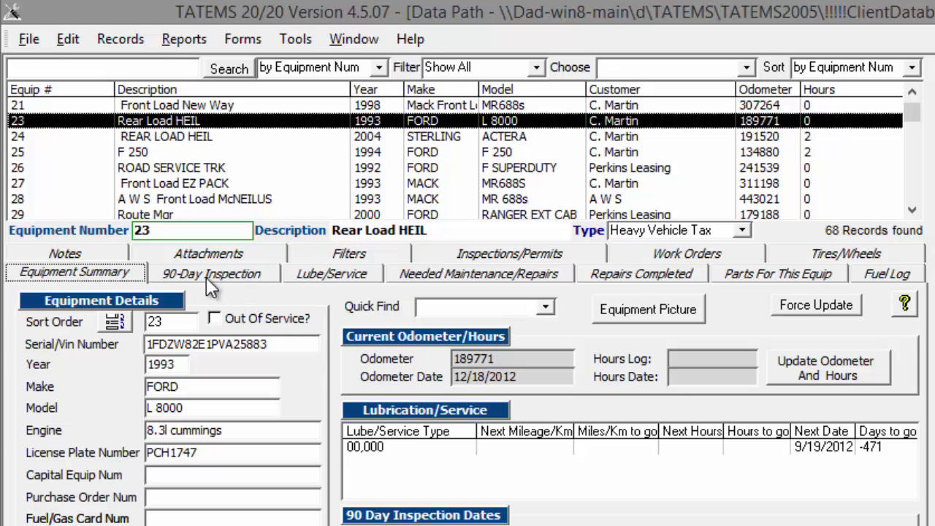
Open a new 90-day inspection for equipment 23, Rear Load HEIL, and check its whole checklist, including the added last item.
{"action": "left_click", "coordinate": [206, 277]}
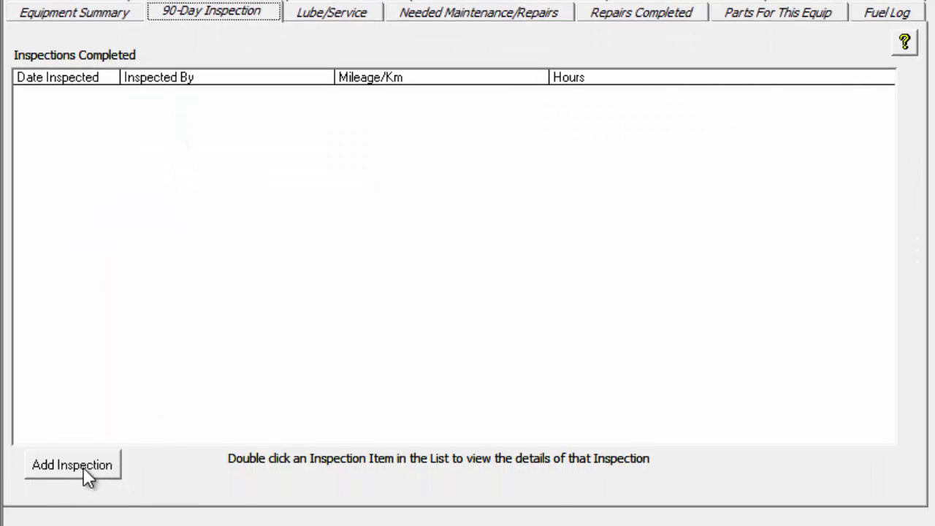
{"action": "left_click", "coordinate": [82, 466]}
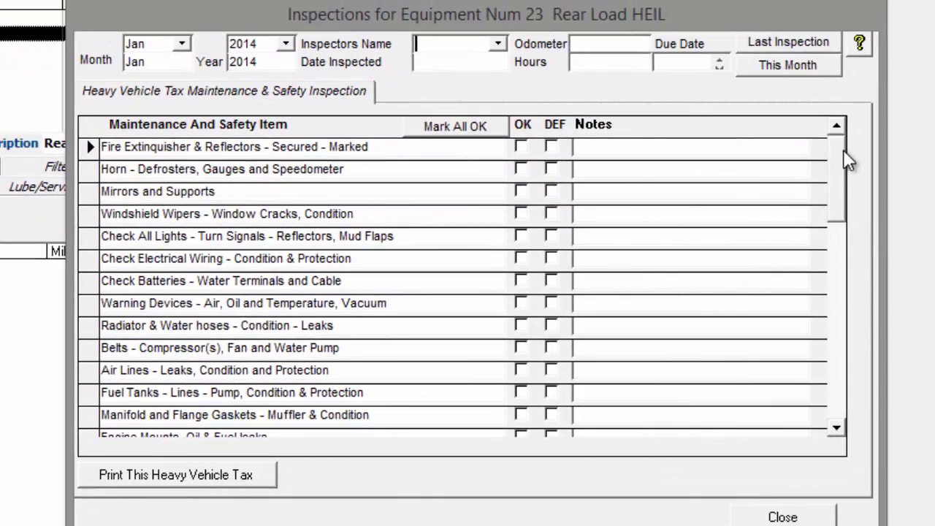
{"action": "left_click_drag", "start_coordinate": [847, 161], "coordinate": [842, 383]}
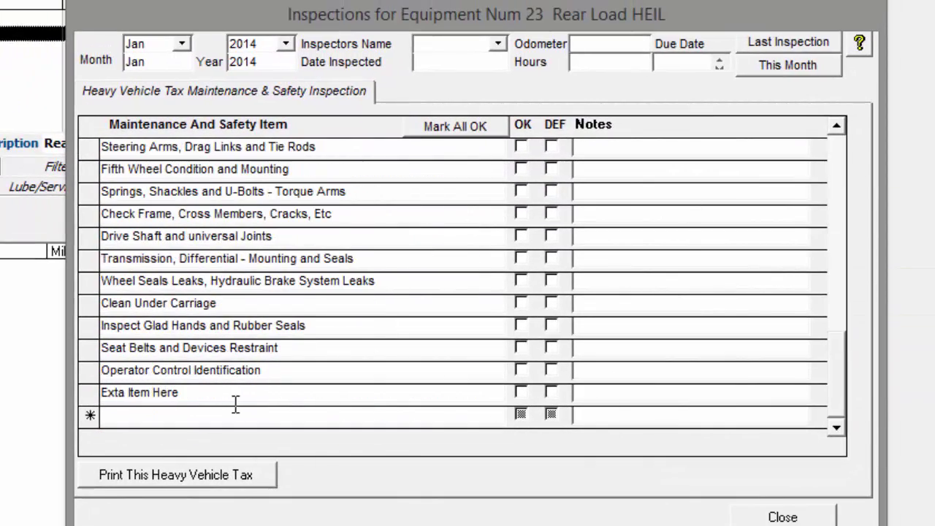
{"action": "left_click_drag", "start_coordinate": [235, 404], "coordinate": [131, 403]}
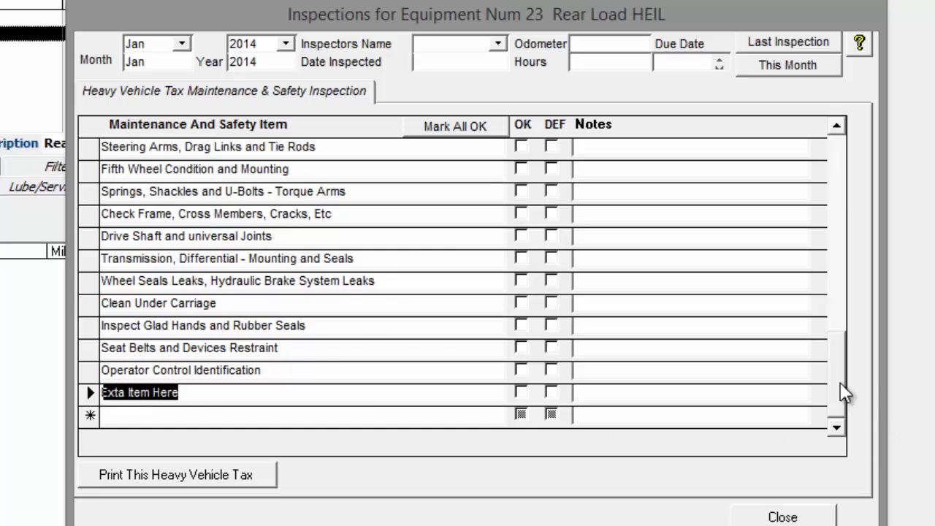
{"action": "left_click_drag", "start_coordinate": [843, 392], "coordinate": [855, 167]}
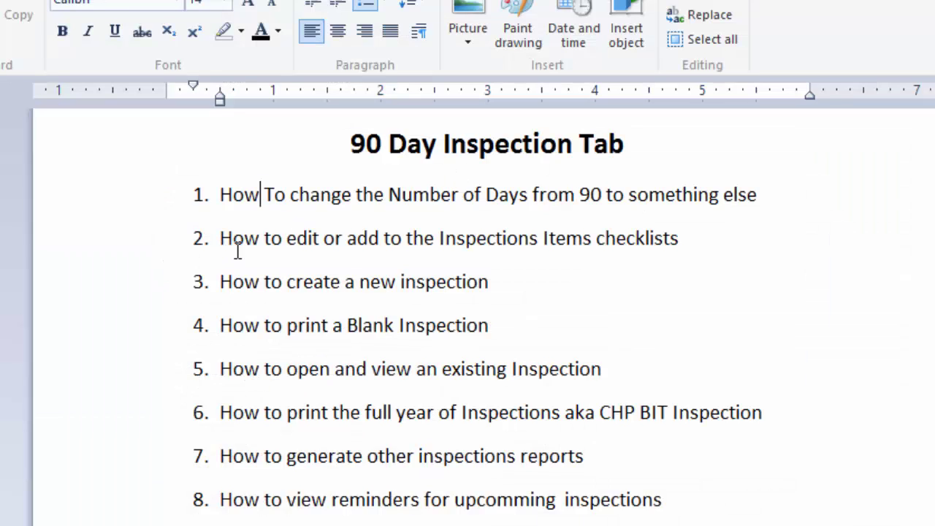
Switch to the WordPad outline and highlight the topics on editing the inspection items checklists and creating a new inspection.
{"action": "left_click_drag", "start_coordinate": [247, 251], "coordinate": [639, 261]}
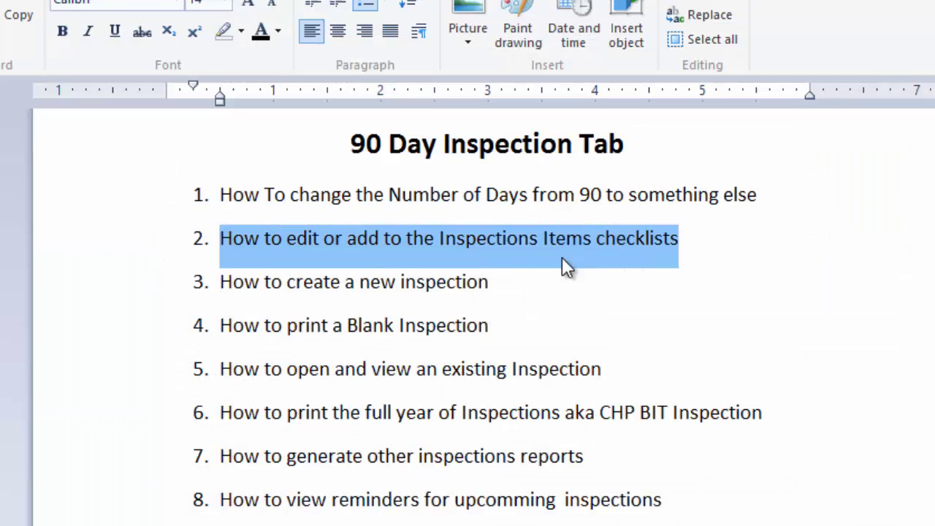
{"action": "left_click", "coordinate": [521, 292]}
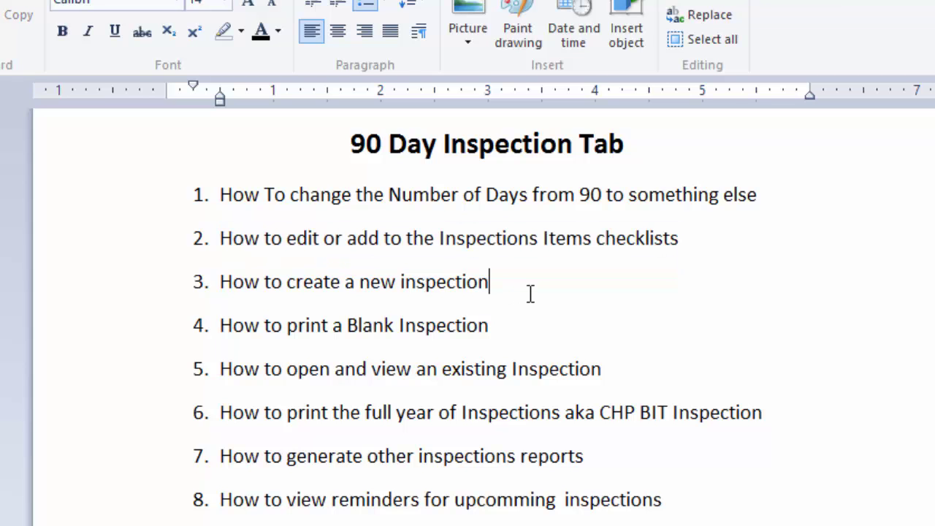
{"action": "left_click_drag", "start_coordinate": [531, 294], "coordinate": [258, 298]}
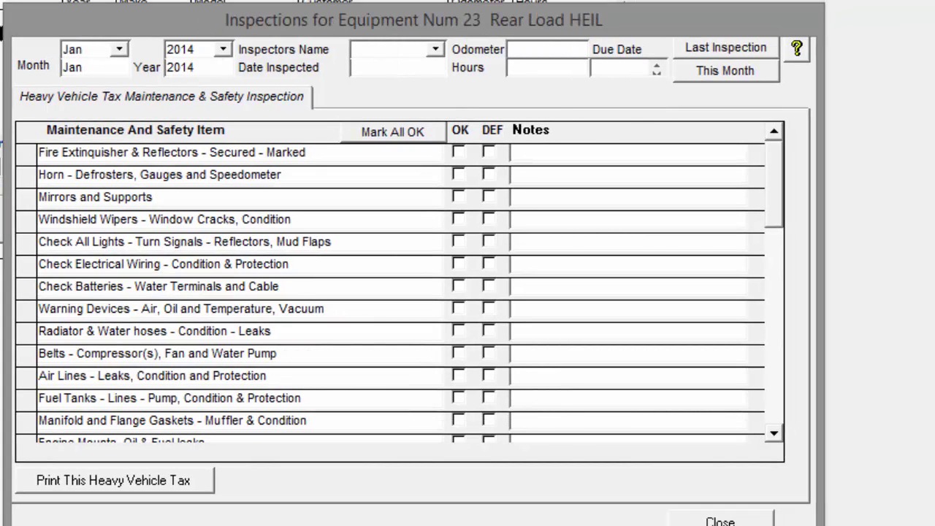
{"action": "left_click_drag", "start_coordinate": [299, 34], "coordinate": [188, 36]}
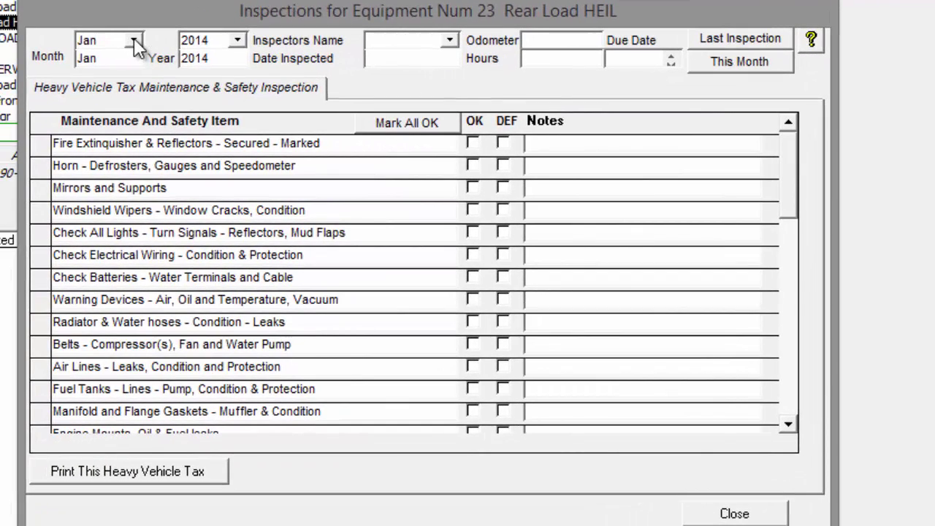
{"action": "left_click", "coordinate": [80, 45]}
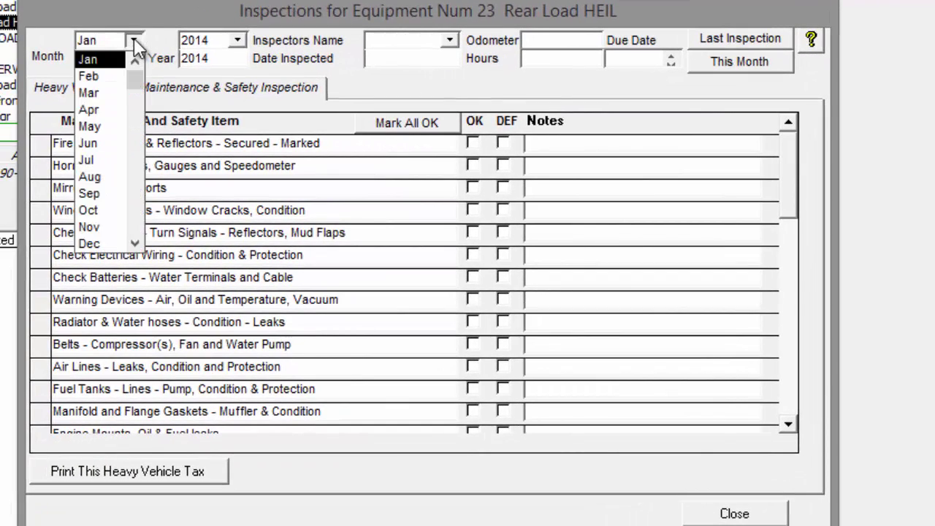
{"action": "left_click", "coordinate": [239, 40]}
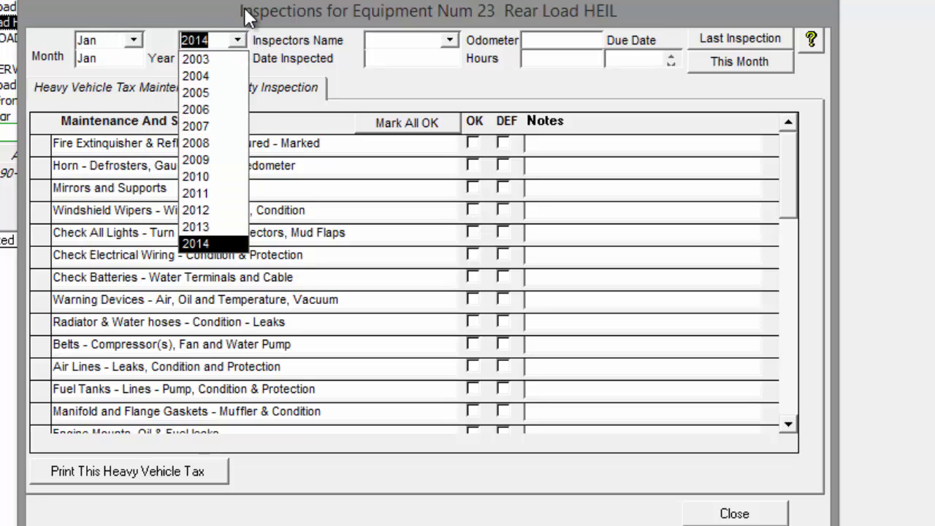
{"action": "left_click", "coordinate": [245, 10]}
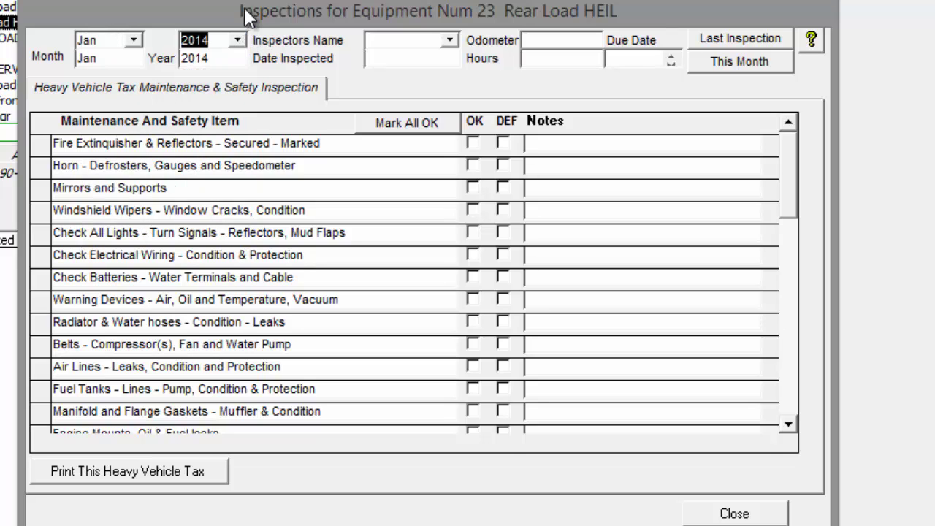
Set the inspection's month to Dec and its year to 2013.
{"action": "left_click", "coordinate": [135, 41]}
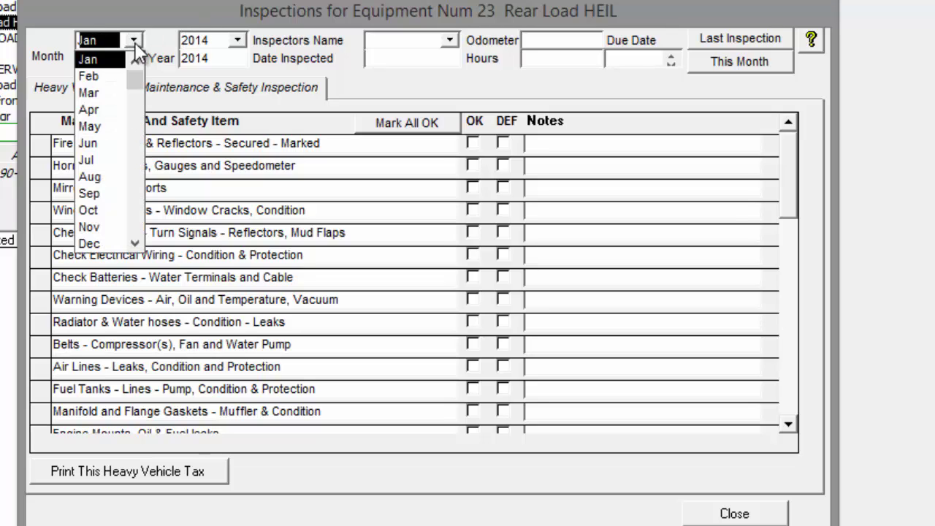
{"action": "left_click", "coordinate": [95, 243]}
{"action": "left_click", "coordinate": [238, 40]}
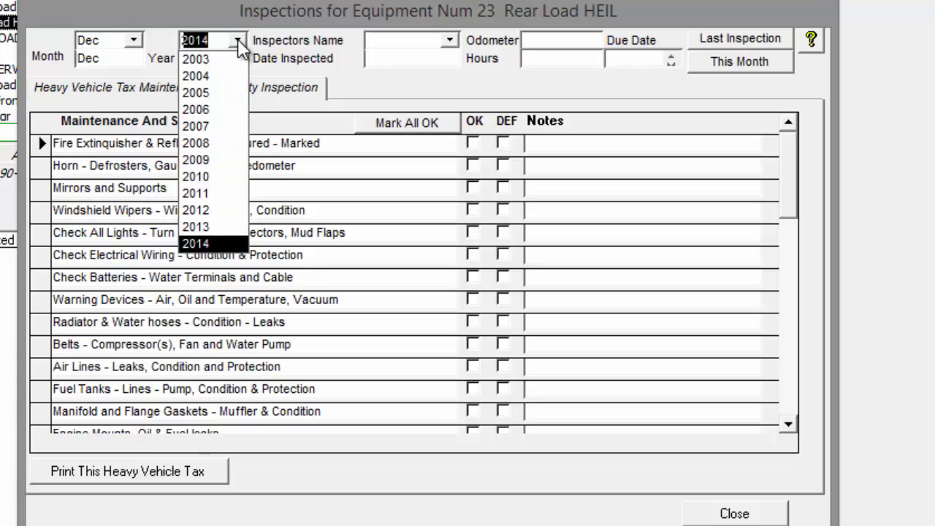
{"action": "left_click", "coordinate": [219, 226]}
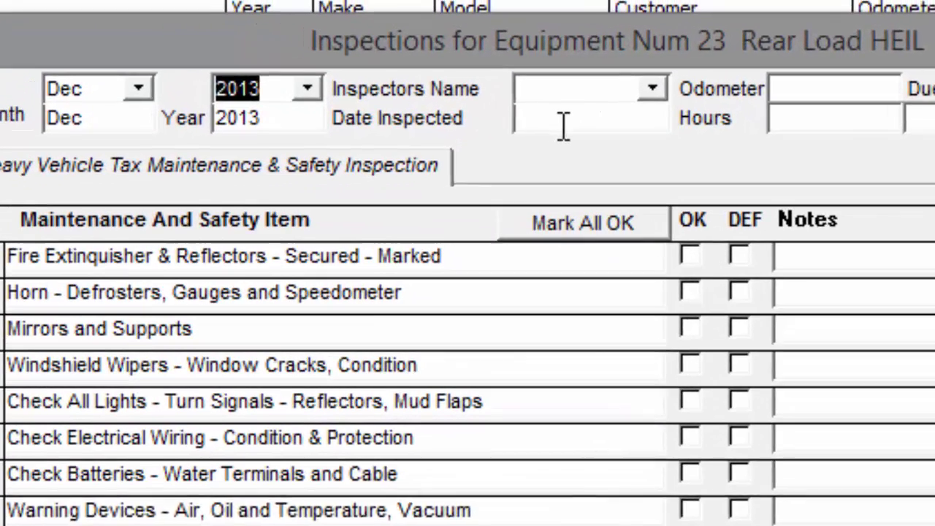
Enter 12/15/2013 as the date inspected and fill in the inspector's name.
{"action": "left_click", "coordinate": [417, 64]}
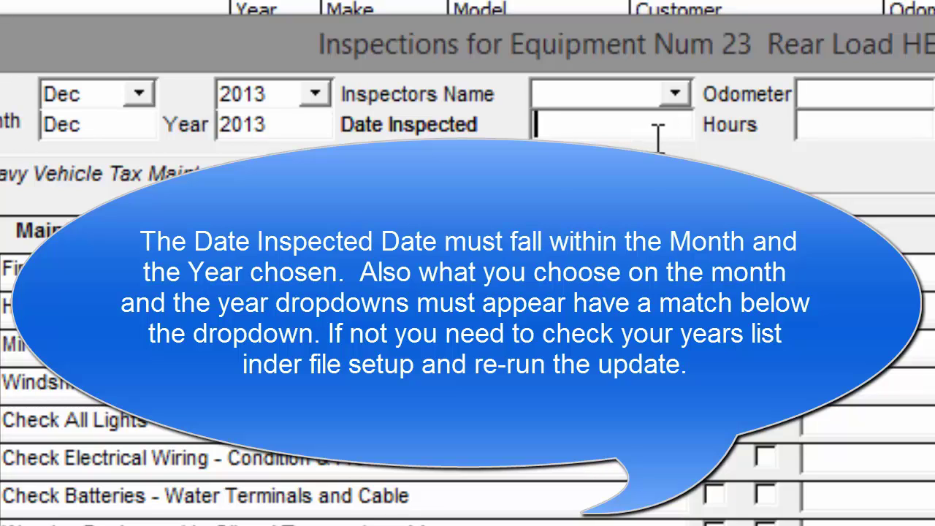
{"action": "mouse_move", "coordinate": [658, 136]}
{"action": "type", "text": "12-15-2"}
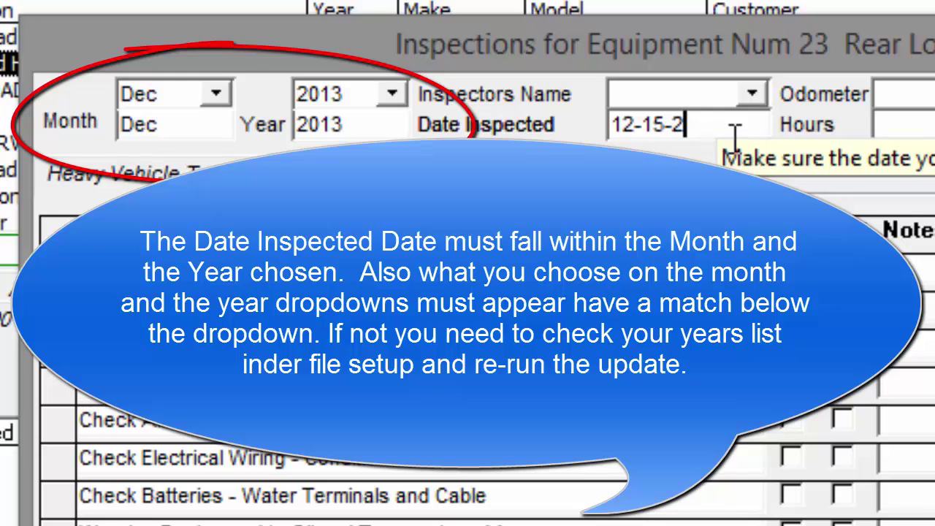
{"action": "type", "text": "013"}
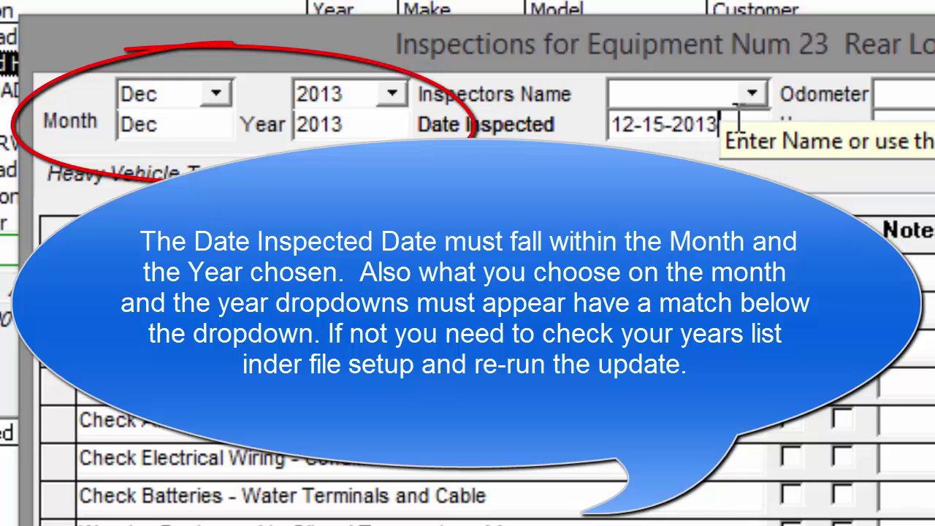
{"action": "key", "text": "Tab"}
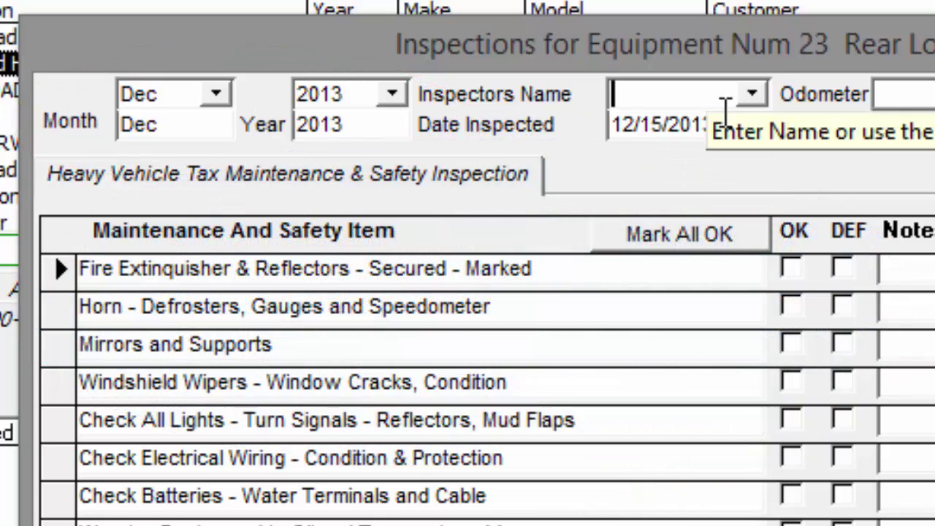
{"action": "type", "text": "Joe"}
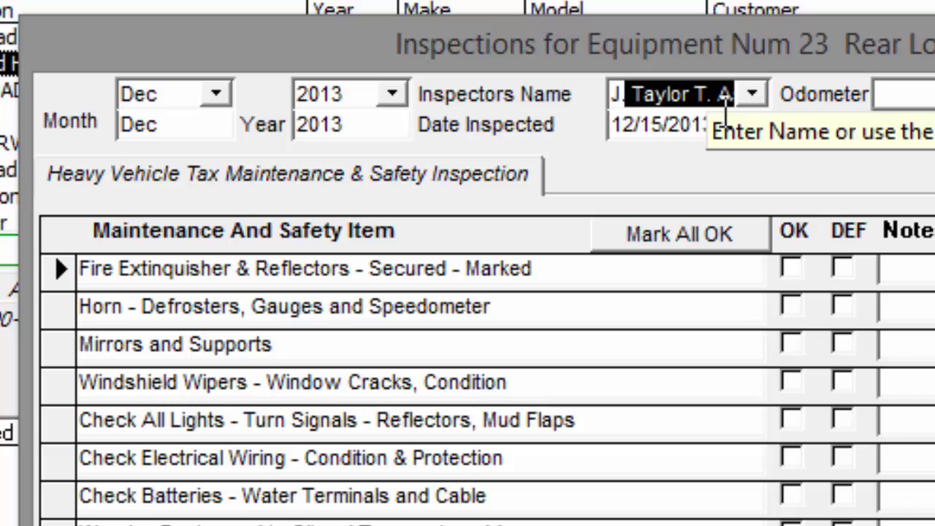
{"action": "key", "text": "BackSpace"}
{"action": "key", "text": "Tab"}
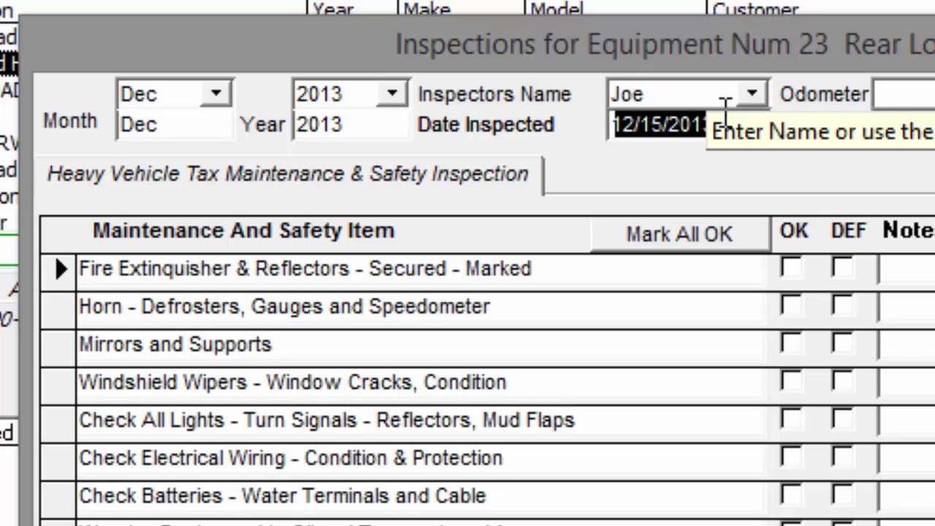
Enter 189900 as the inspection's odometer reading and agree to copy it into the equipment's Current Odometer and Hours section.
{"action": "left_click", "coordinate": [910, 121]}
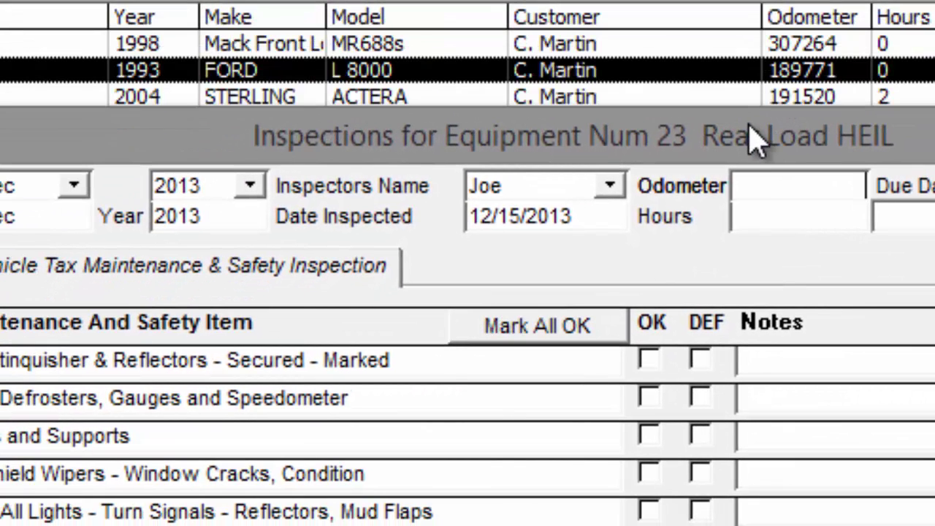
{"action": "type", "text": "1899000"}
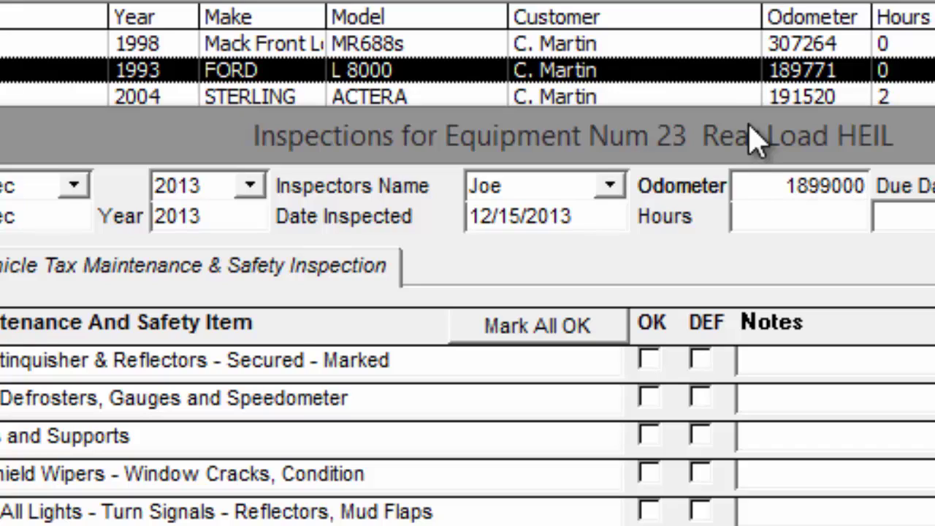
{"action": "key", "text": "BackSpace"}
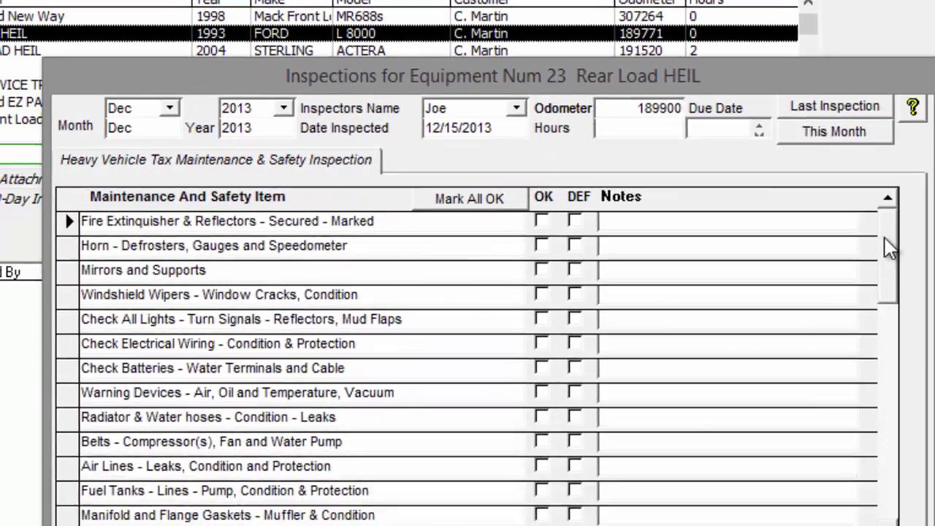
{"action": "left_click", "coordinate": [786, 205]}
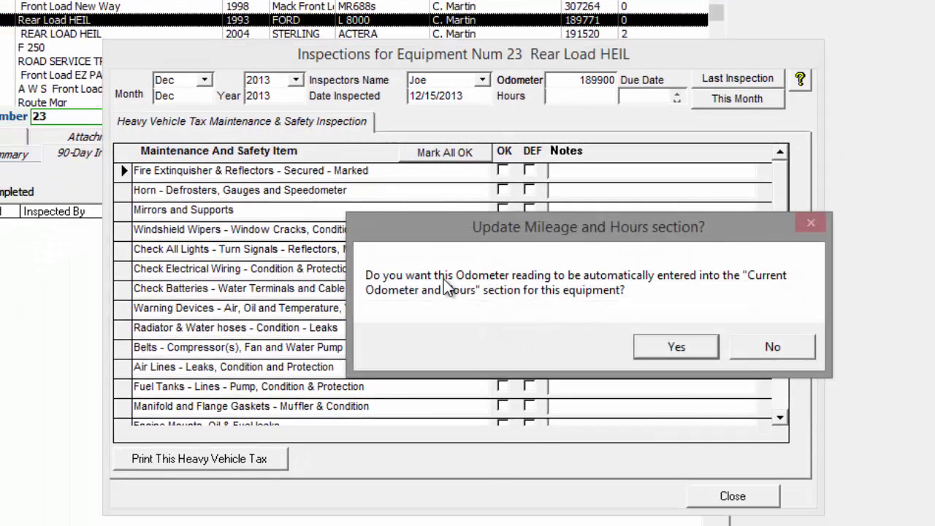
{"action": "left_click_drag", "start_coordinate": [472, 234], "coordinate": [418, 226]}
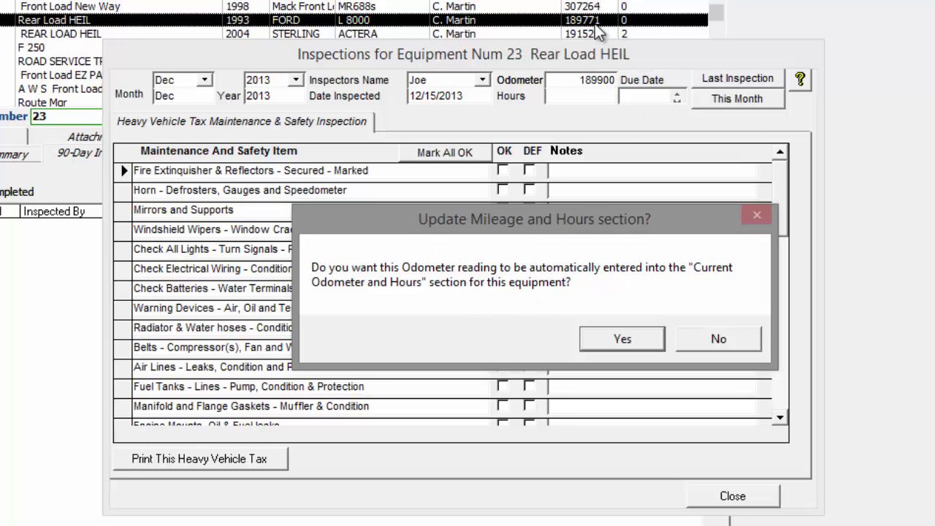
{"action": "left_click", "coordinate": [614, 339]}
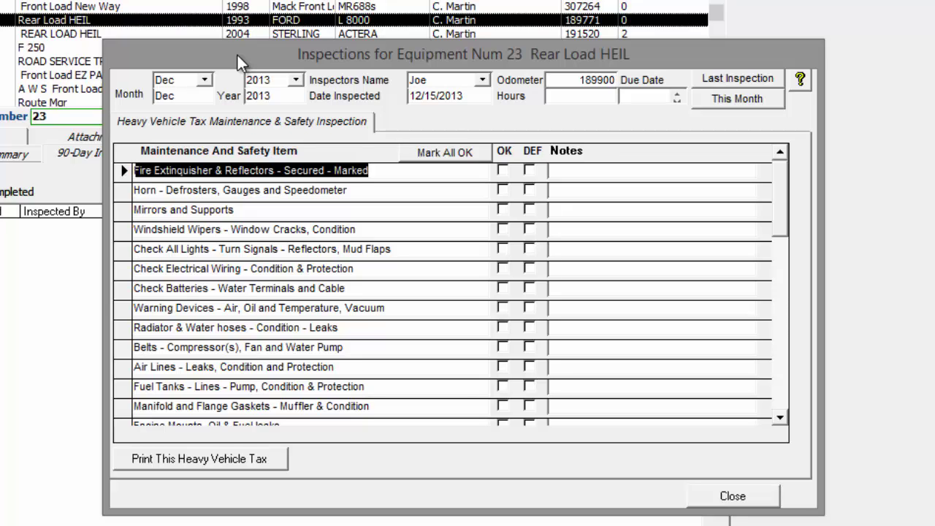
Mark the Fire Extinguisher & Reflectors item OK and the Horn item defective, and acknowledge copying the defect to Scheduled Repairs.
{"action": "left_click_drag", "start_coordinate": [374, 49], "coordinate": [368, 42]}
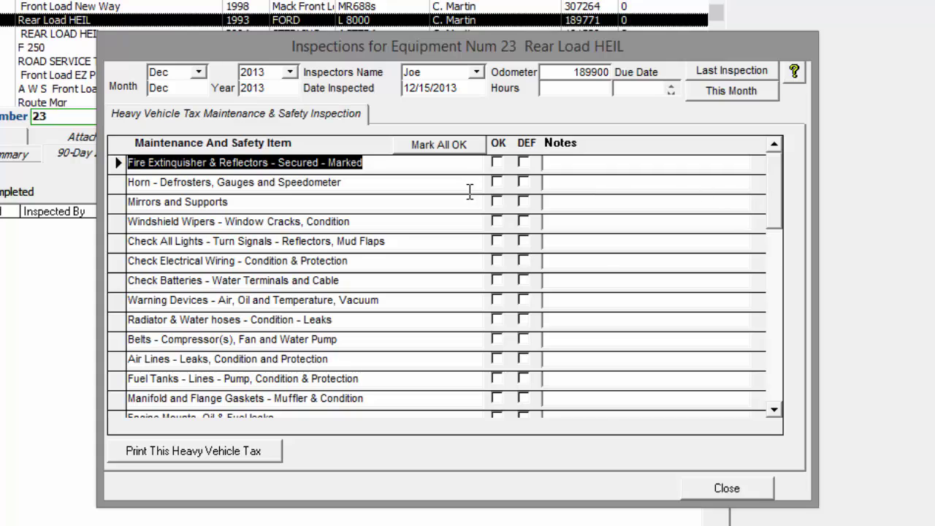
{"action": "left_click", "coordinate": [497, 164]}
{"action": "left_click", "coordinate": [523, 182]}
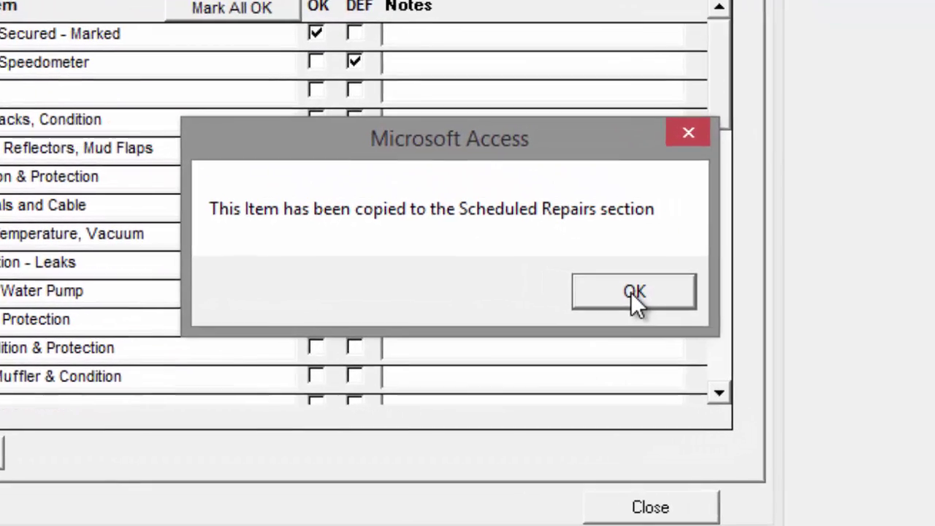
{"action": "left_click", "coordinate": [632, 293]}
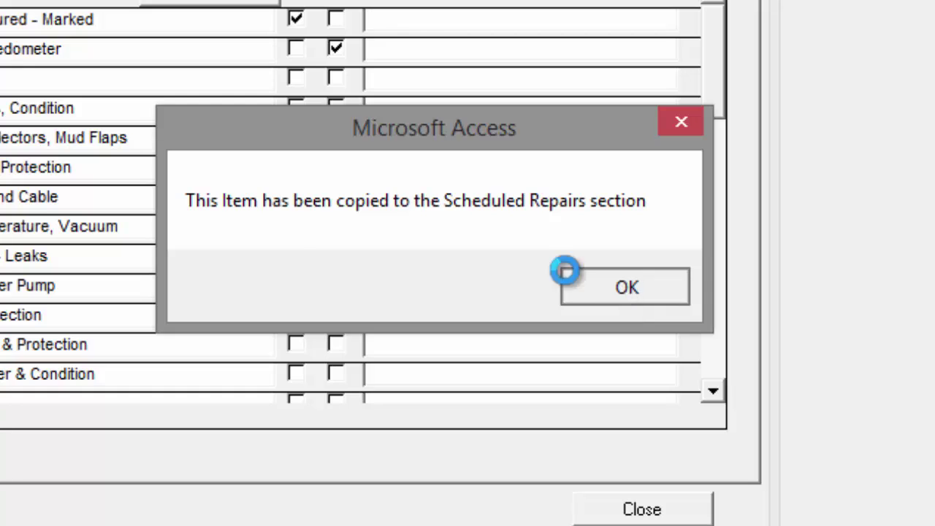
Clear the Horn item's defect mark, remove it from Scheduled Repairs, and clear the OK mark on Fire Extinguisher & Reflectors.
{"action": "left_click", "coordinate": [334, 48]}
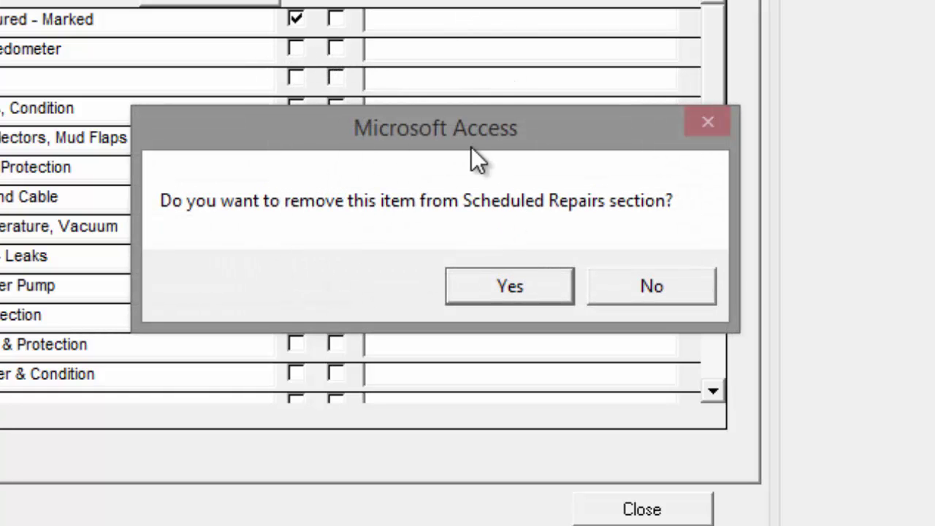
{"action": "left_click", "coordinate": [511, 285]}
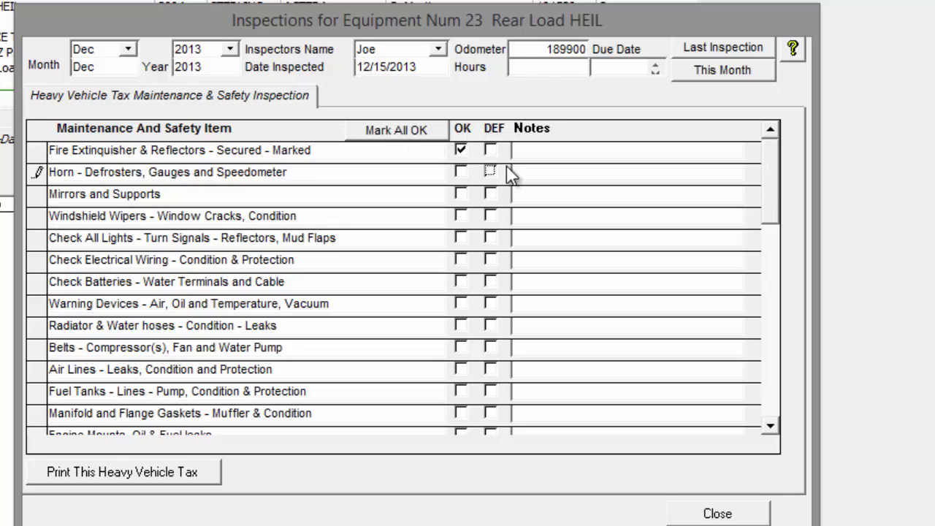
{"action": "mouse_move", "coordinate": [773, 178]}
{"action": "left_mouse_down"}
{"action": "mouse_move", "coordinate": [781, 213]}
{"action": "mouse_move", "coordinate": [539, 104]}
{"action": "left_mouse_up"}
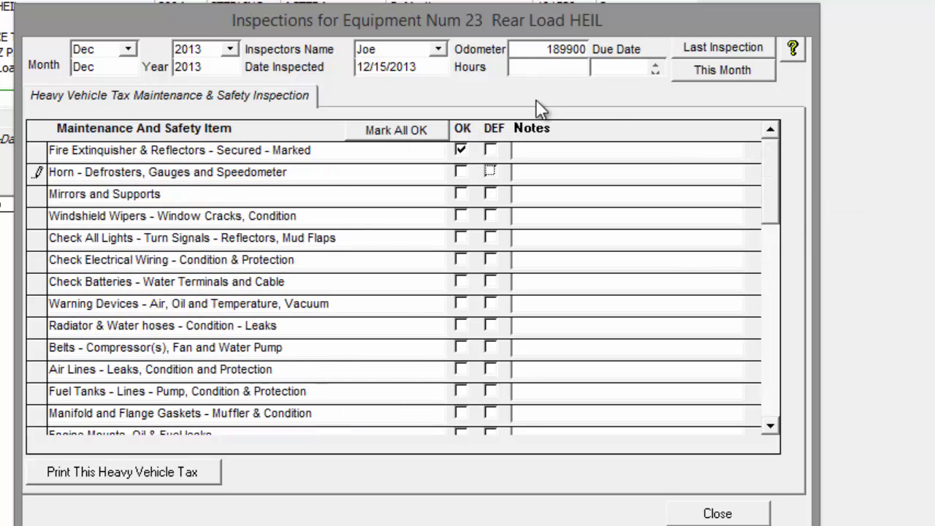
{"action": "left_click", "coordinate": [461, 150]}
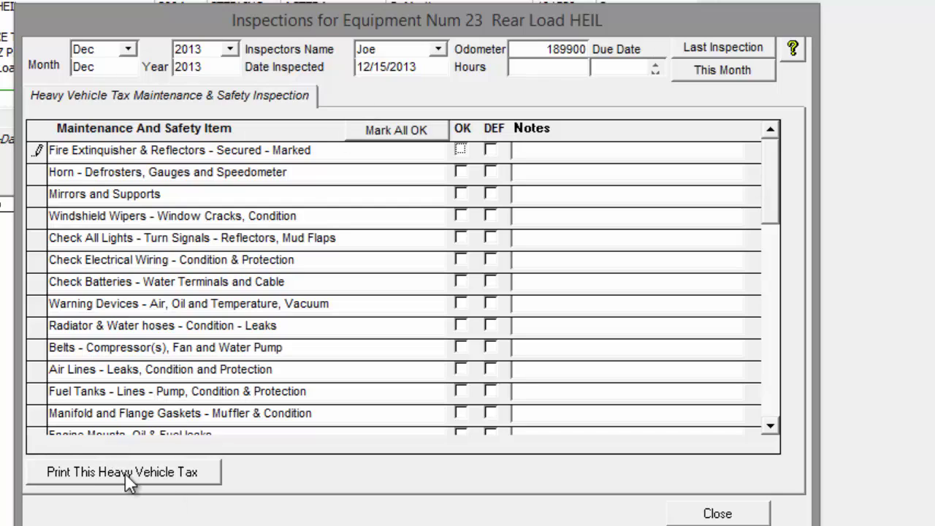
{"action": "left_click_drag", "start_coordinate": [418, 68], "coordinate": [344, 80]}
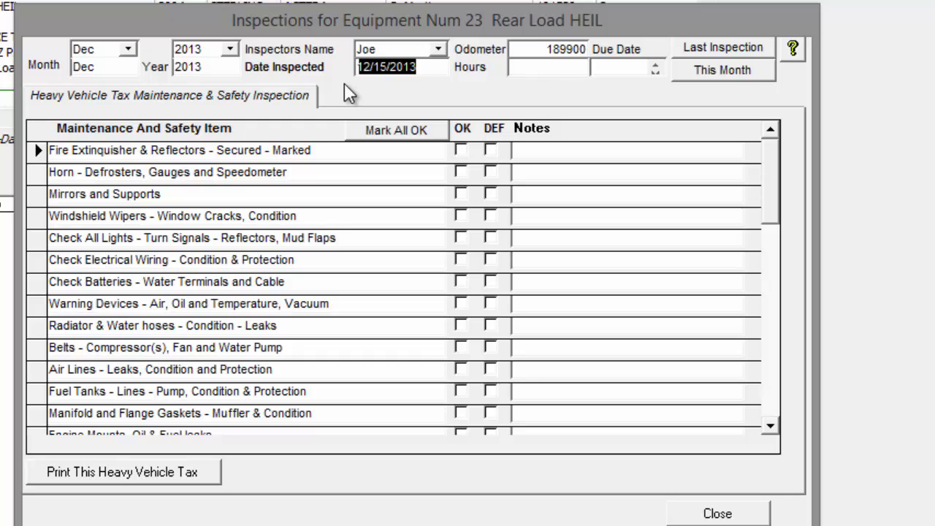
{"action": "left_click_drag", "start_coordinate": [345, 21], "coordinate": [340, 8]}
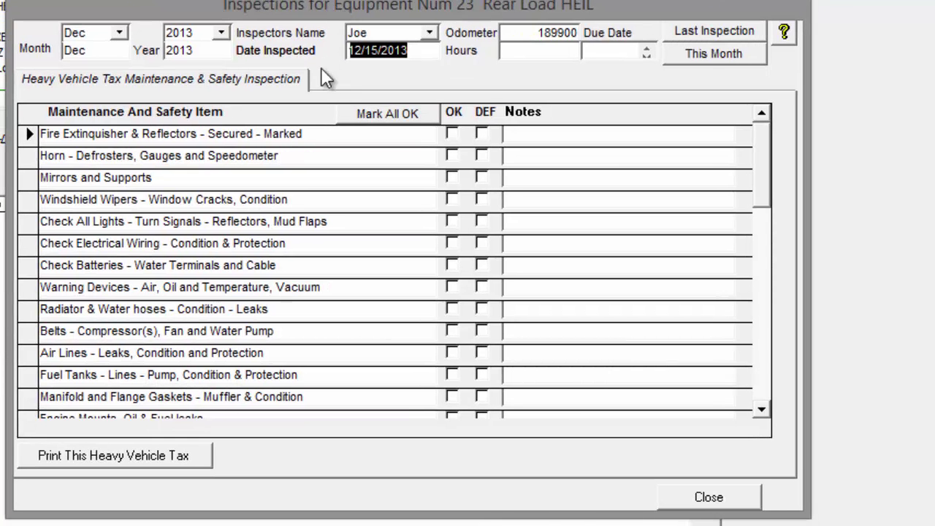
{"action": "double_click", "coordinate": [397, 53]}
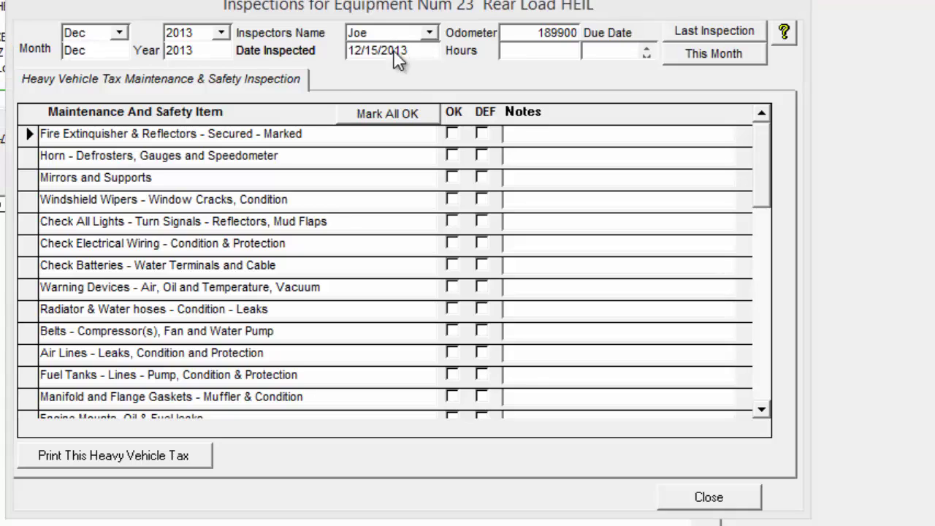
{"action": "key", "text": "Escape"}
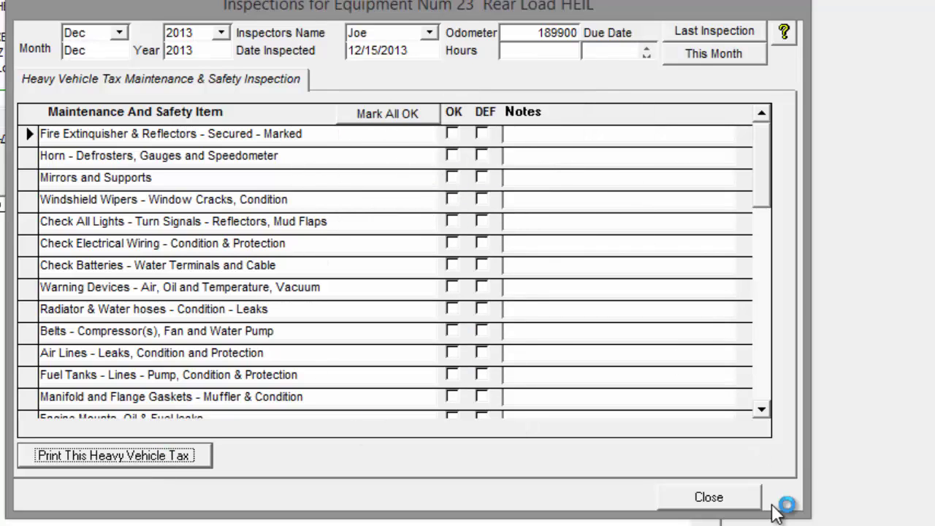
Mark all checklist items of the inspection OK at once and close the inspection.
{"action": "left_click", "coordinate": [400, 117]}
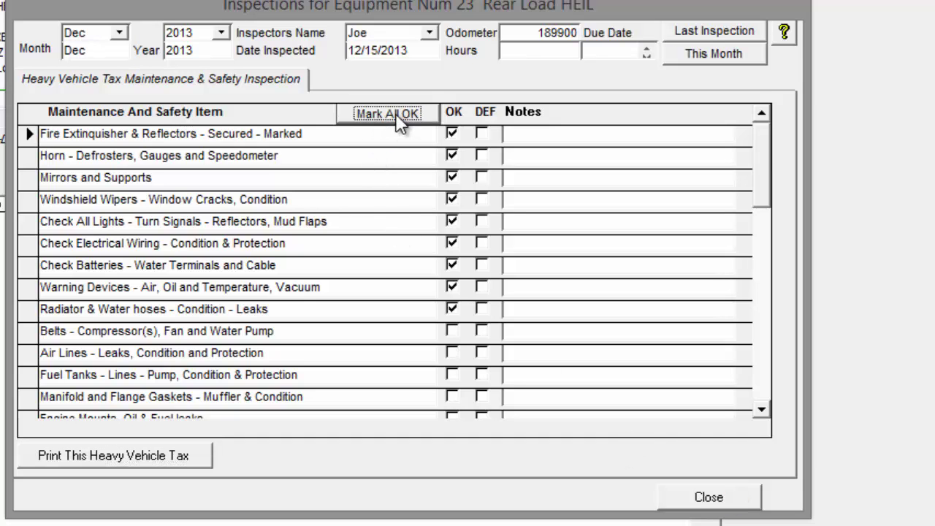
{"action": "left_click", "coordinate": [717, 497]}
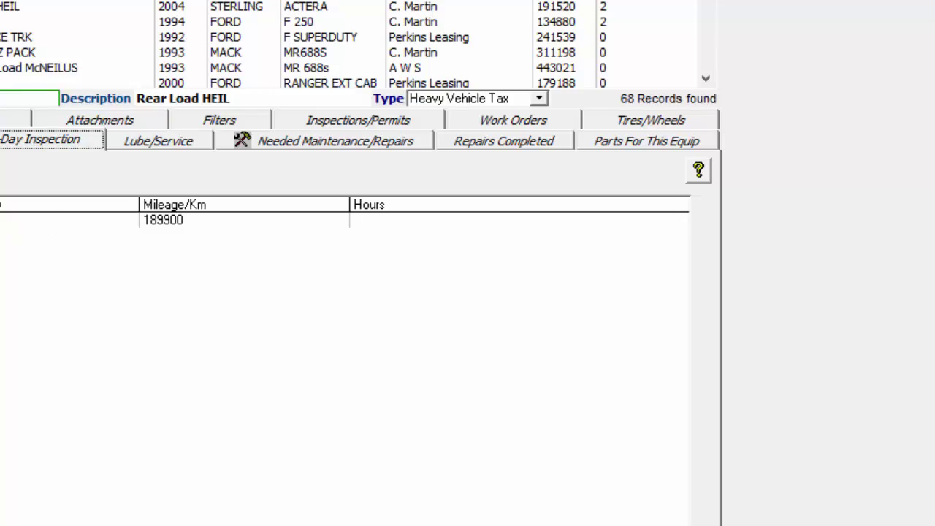
Switch to the WordPad outline and highlight the topics on creating a new inspection and printing a blank inspection.
{"action": "left_click", "coordinate": [160, 223]}
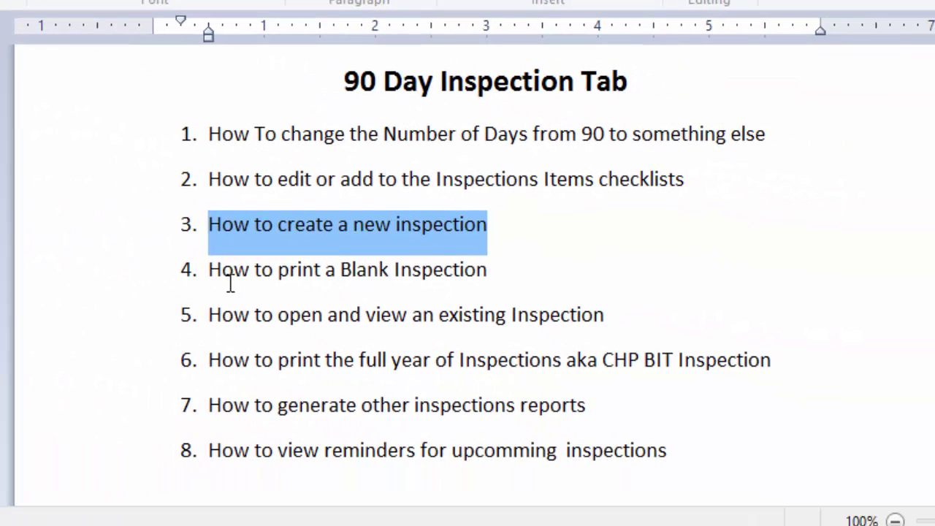
{"action": "left_click_drag", "start_coordinate": [230, 283], "coordinate": [495, 283]}
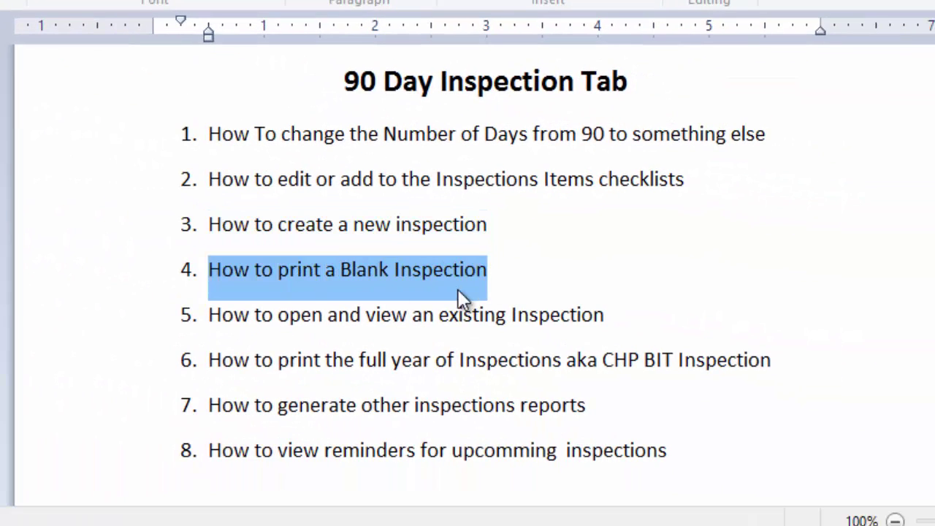
{"action": "left_click", "coordinate": [207, 320]}
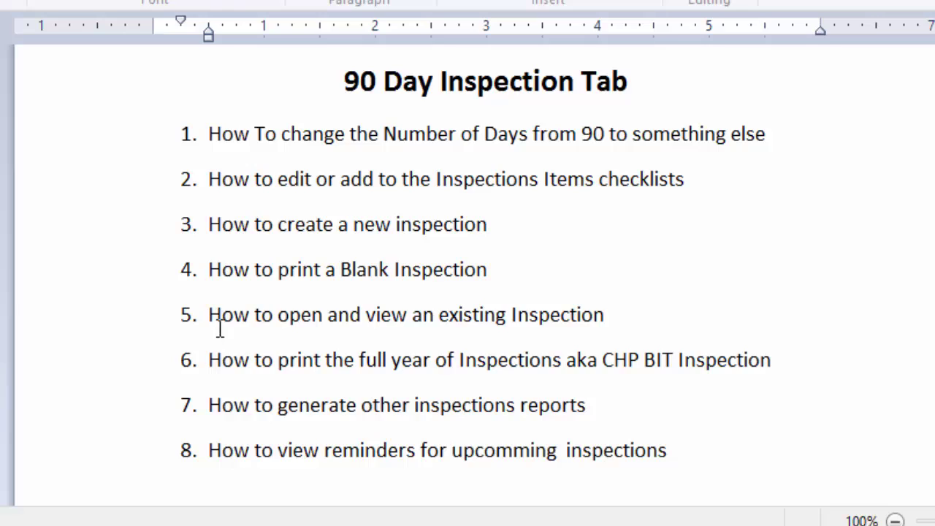
Highlight the outline topic on opening an existing inspection, switch to TATEMS, and view and close equipment 23's 12/15/2013 inspection.
{"action": "left_click_drag", "start_coordinate": [219, 330], "coordinate": [607, 322]}
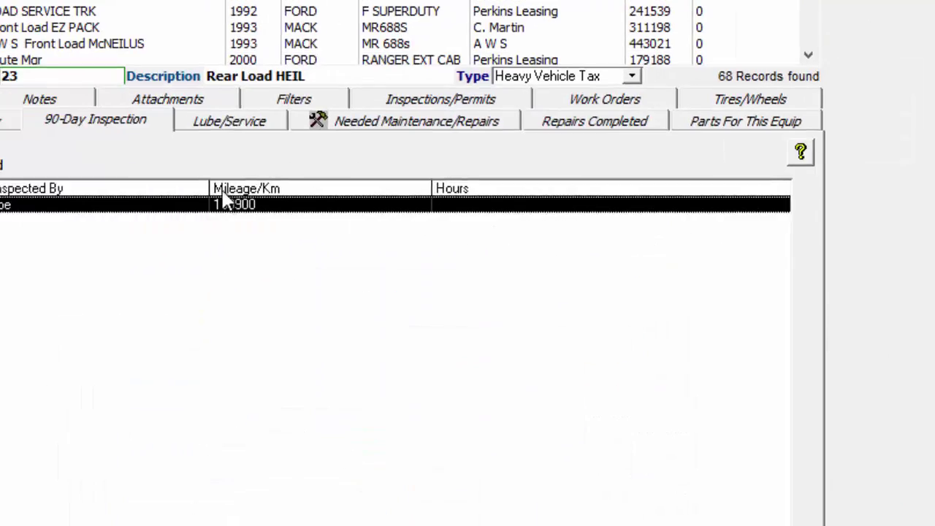
{"action": "double_click", "coordinate": [356, 212]}
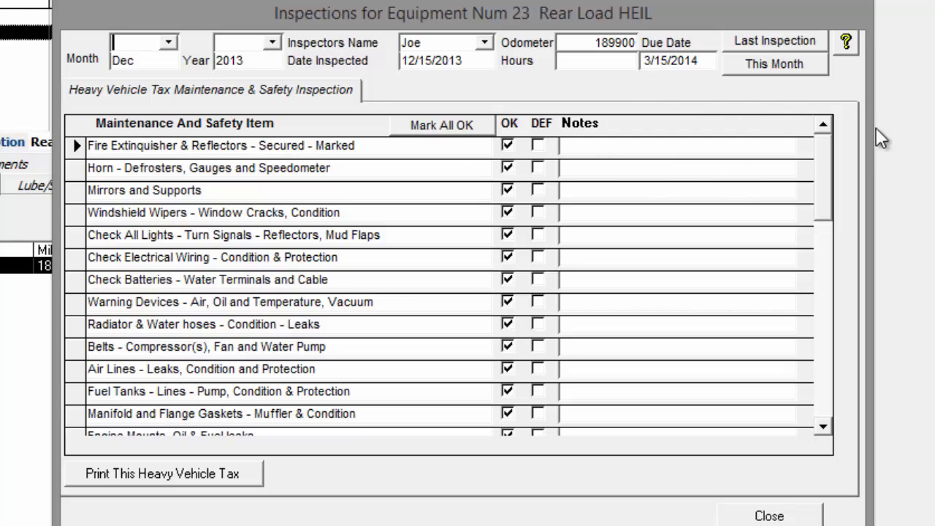
{"action": "left_click", "coordinate": [794, 513]}
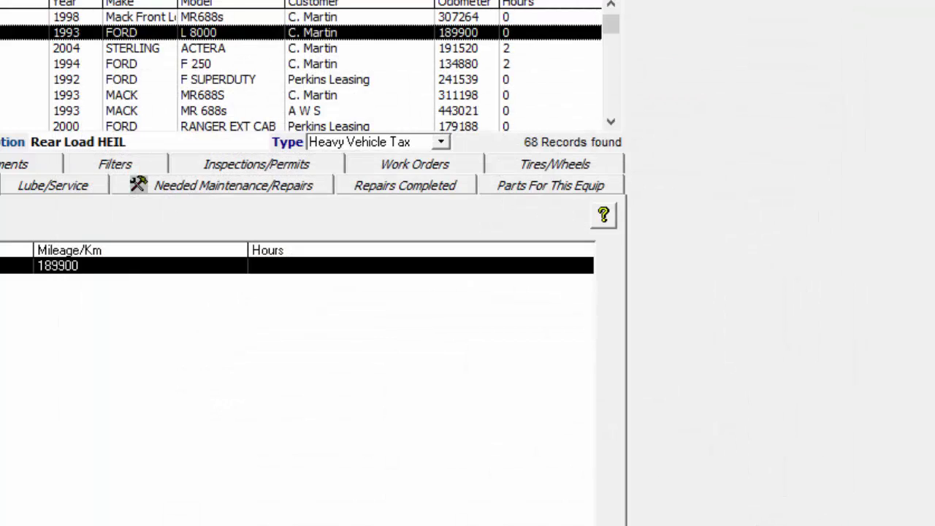
Browse equipment 23's last inspection, the March 2008 form and the current month's form, and close the inspection window.
{"action": "left_click", "coordinate": [243, 165]}
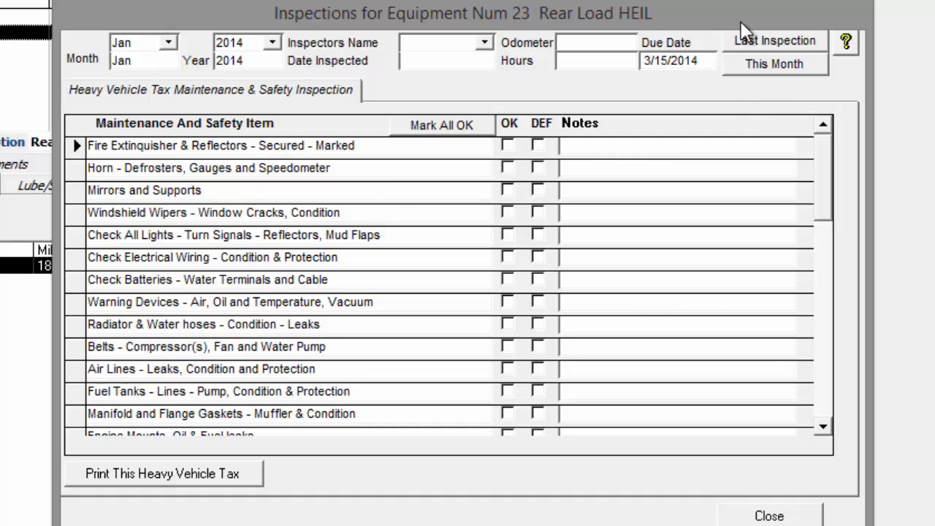
{"action": "left_click", "coordinate": [781, 38]}
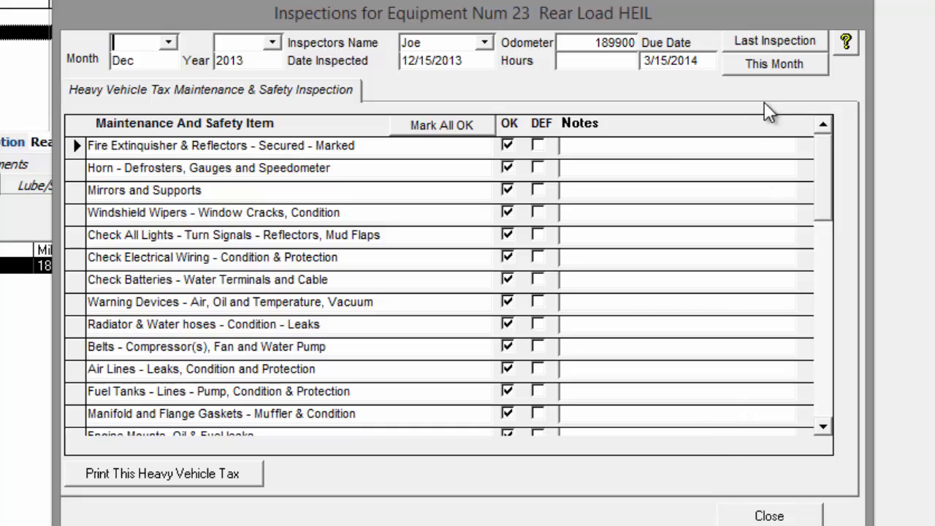
{"action": "left_click", "coordinate": [169, 43]}
{"action": "left_click", "coordinate": [150, 95]}
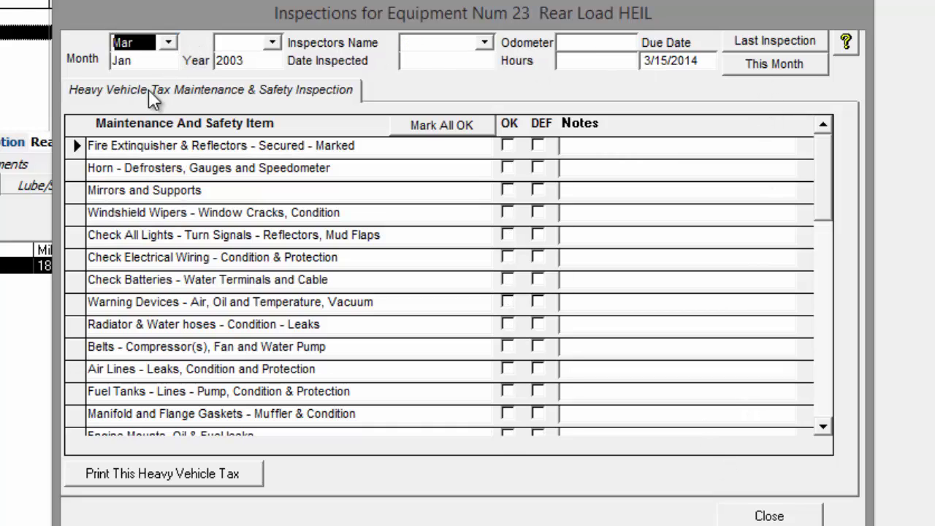
{"action": "left_click", "coordinate": [273, 41]}
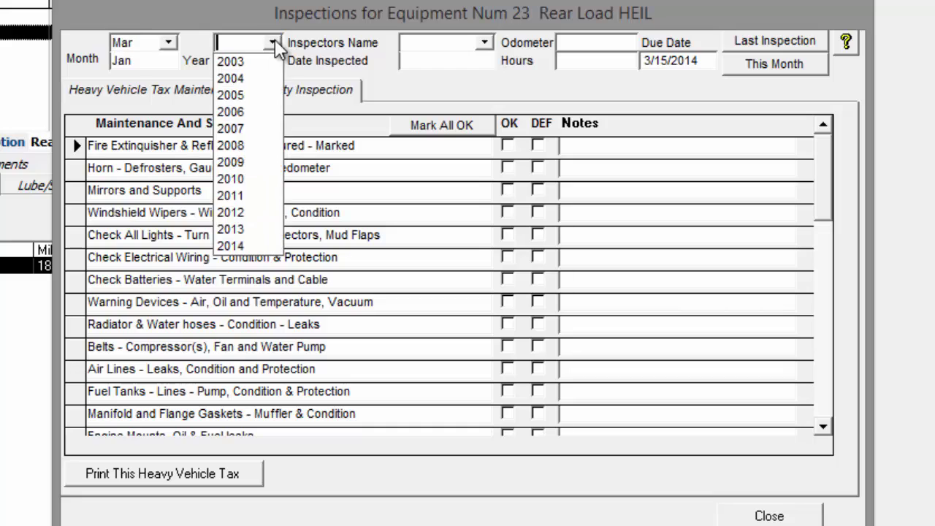
{"action": "left_click", "coordinate": [239, 150]}
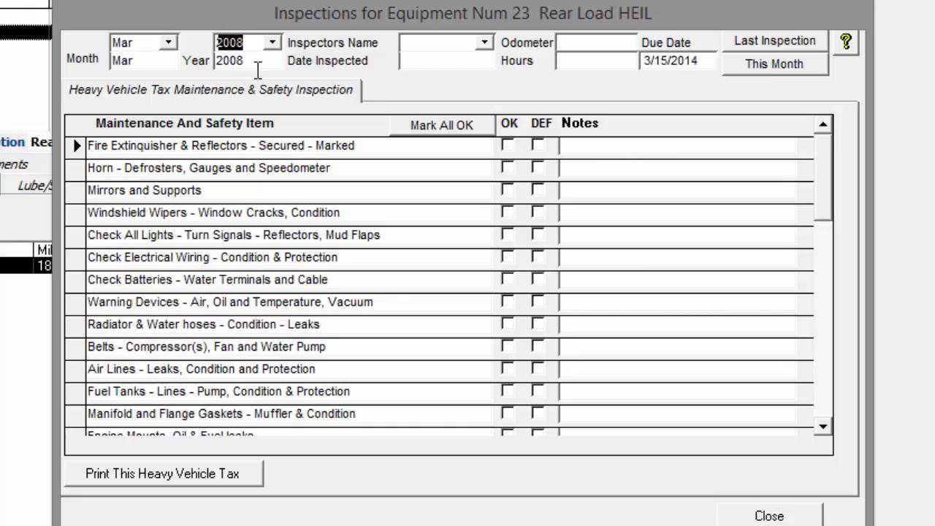
{"action": "left_click", "coordinate": [779, 80]}
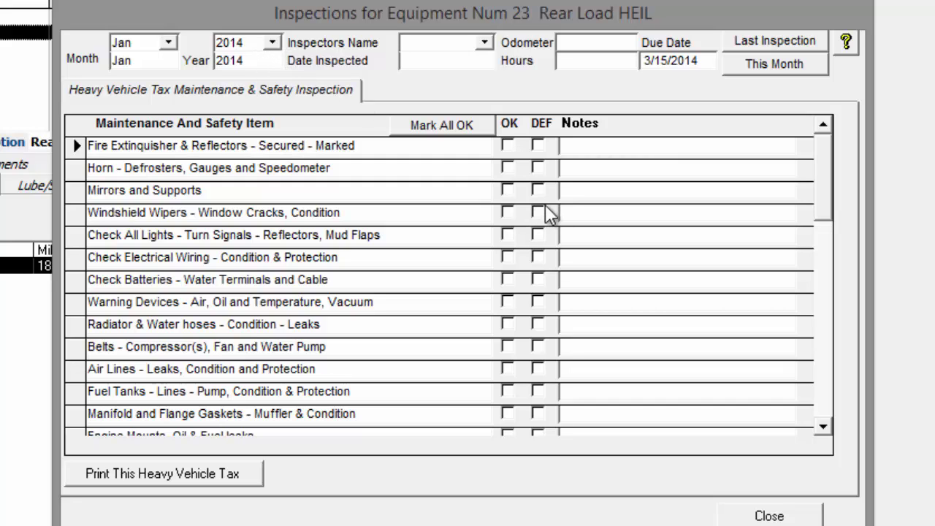
{"action": "left_click", "coordinate": [769, 516]}
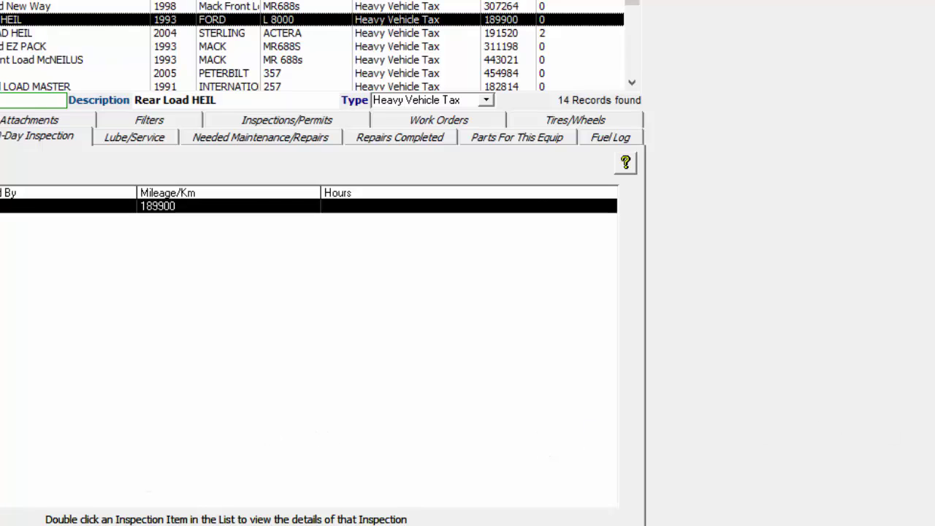
Switch to the WordPad outline and highlight the CHP BIT Inspection wording in the full-year printing topic.
{"action": "key", "text": "alt+Tab"}
{"action": "left_click", "coordinate": [323, 330]}
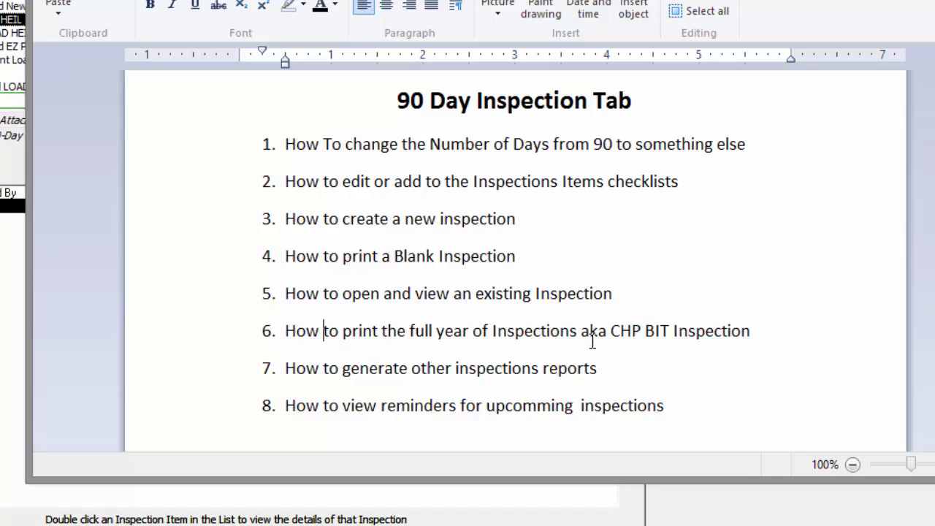
{"action": "left_click_drag", "start_coordinate": [764, 346], "coordinate": [613, 343]}
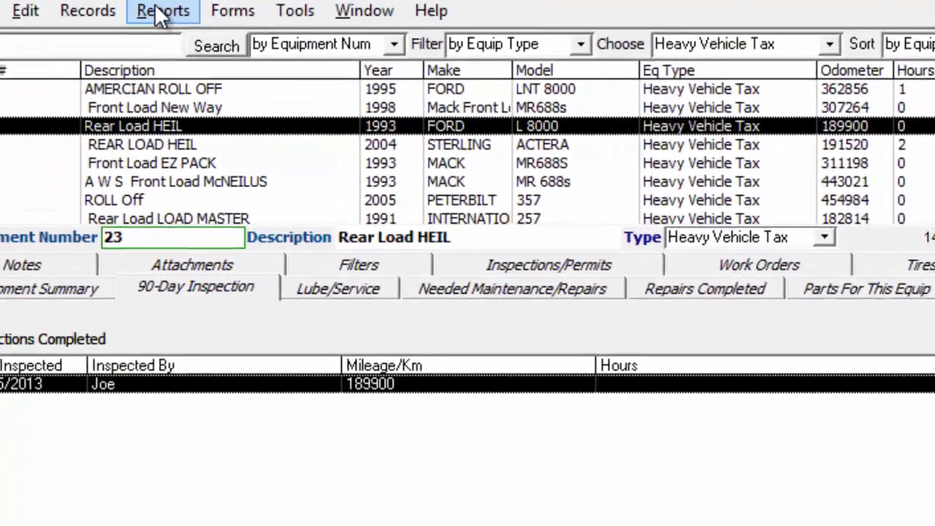
Switch to TATEMS, preview equipment 23's Equipment Maint. & Safety Report for 2013, and examine its monthly checklist columns.
{"action": "left_click", "coordinate": [155, 11]}
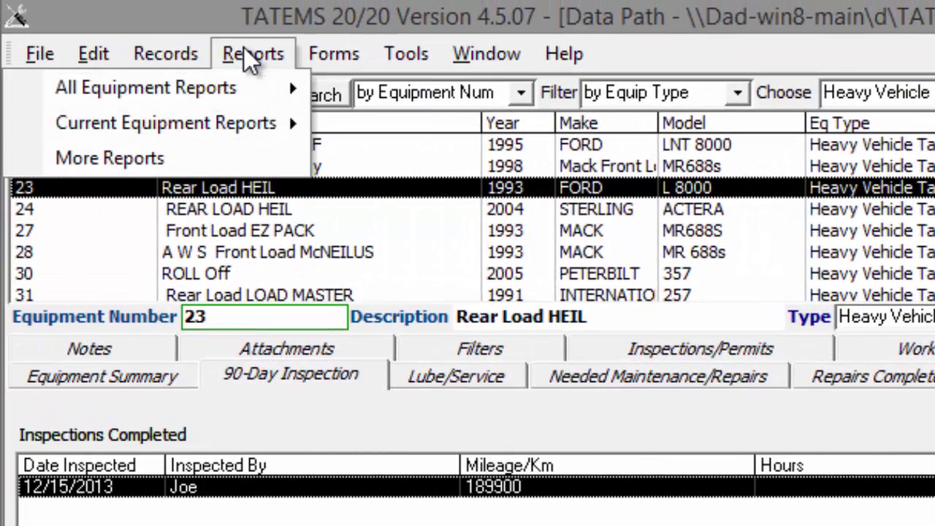
{"action": "mouse_move", "coordinate": [225, 122]}
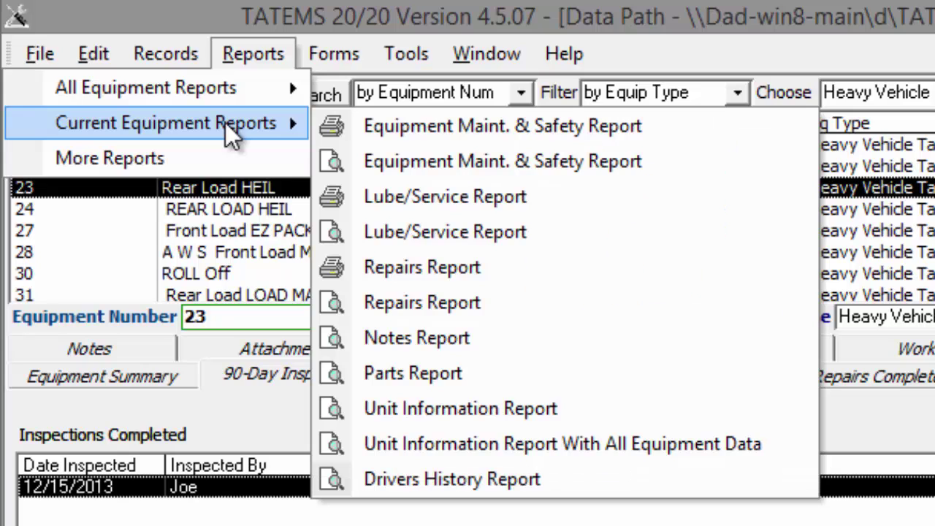
{"action": "left_click", "coordinate": [544, 162]}
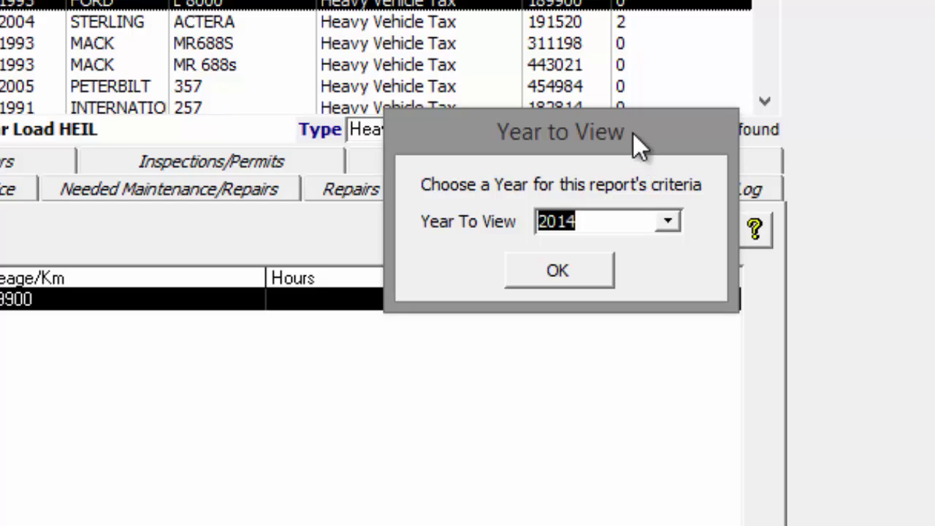
{"action": "left_click_drag", "start_coordinate": [633, 133], "coordinate": [570, 133]}
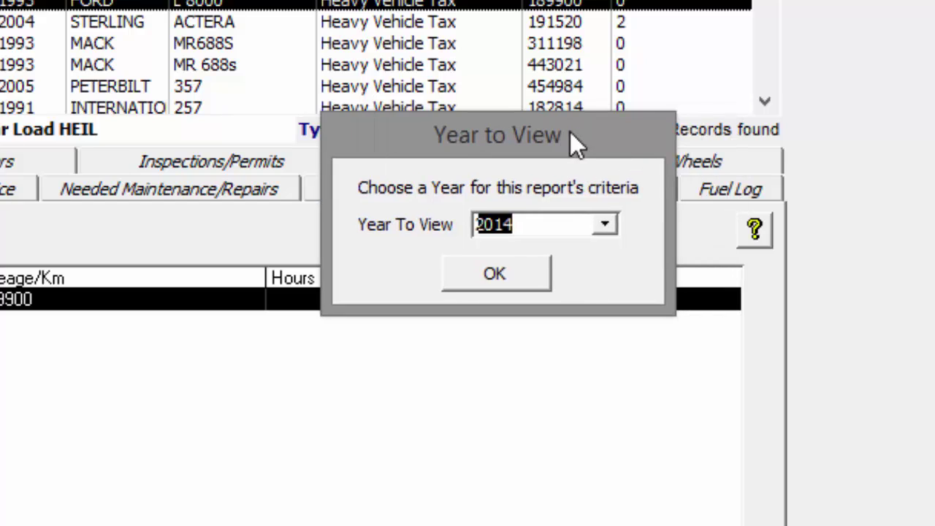
{"action": "left_click", "coordinate": [605, 222]}
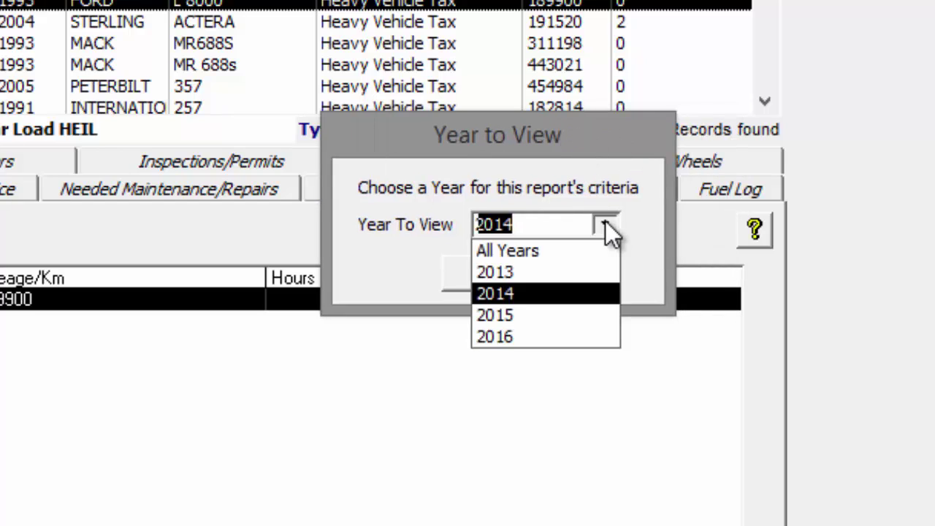
{"action": "left_click", "coordinate": [555, 269]}
{"action": "left_click", "coordinate": [547, 228]}
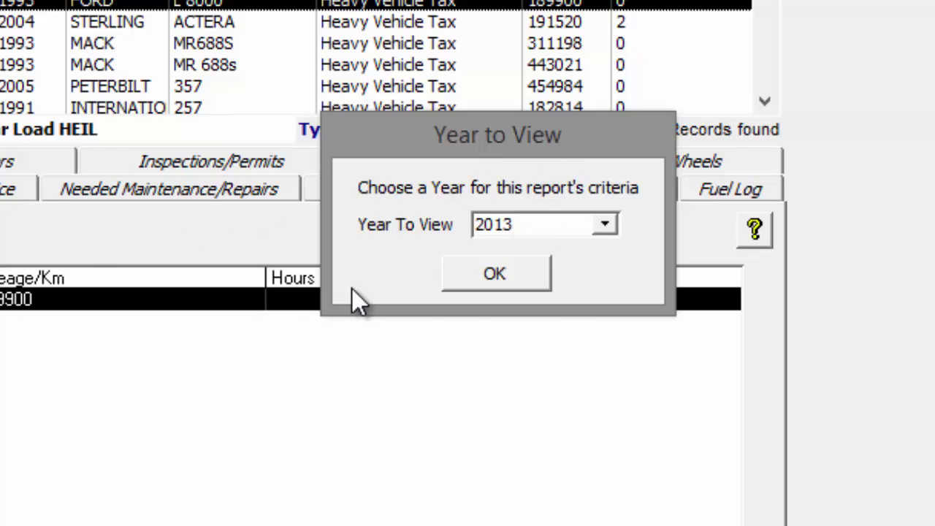
{"action": "left_click", "coordinate": [515, 268]}
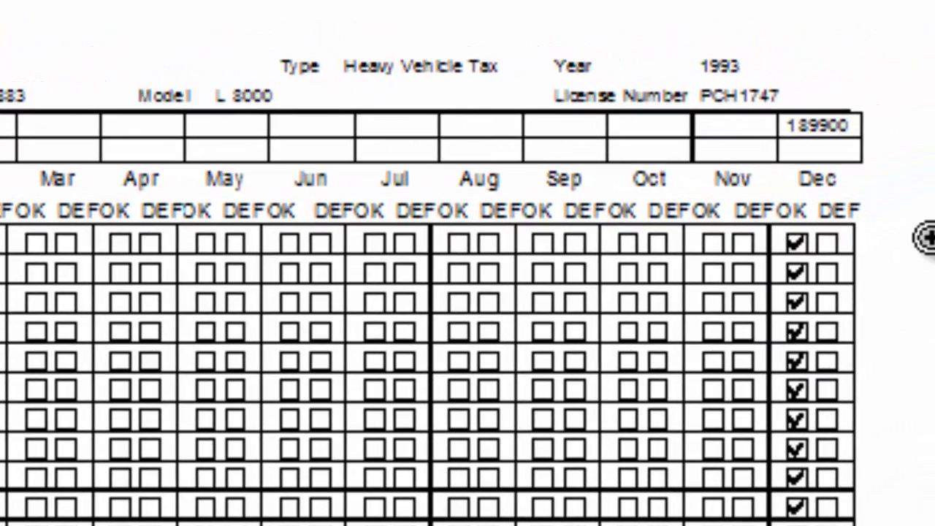
{"action": "left_click", "coordinate": [862, 123]}
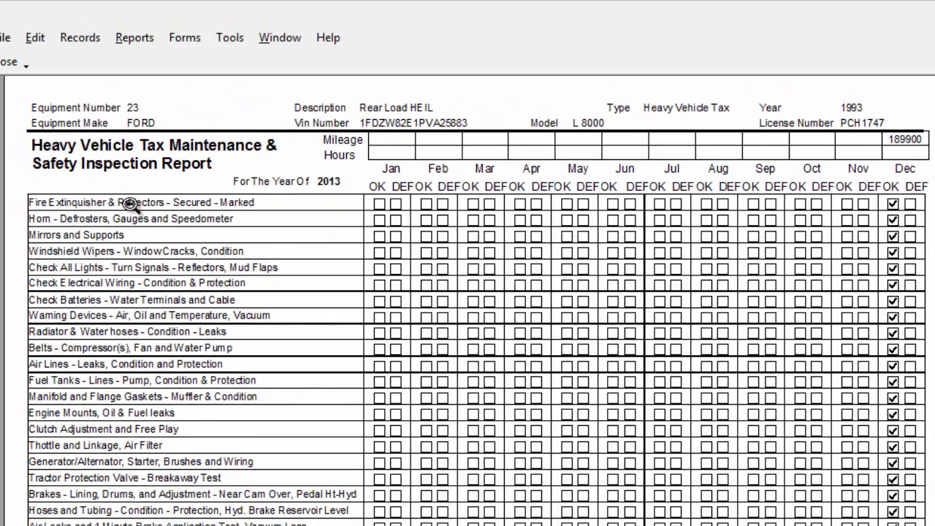
{"action": "left_click", "coordinate": [443, 317]}
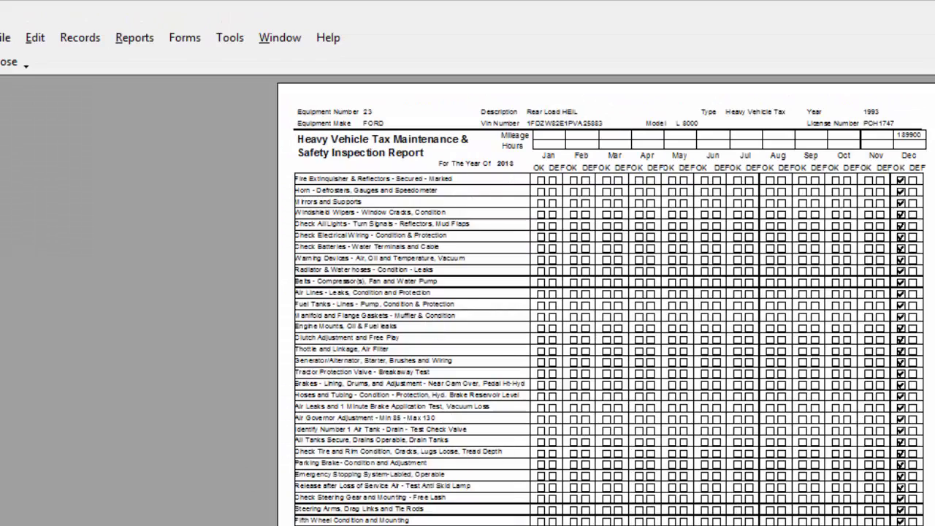
{"action": "scroll", "coordinate": [467, 410], "scroll_direction": "down", "scroll_amount": 2}
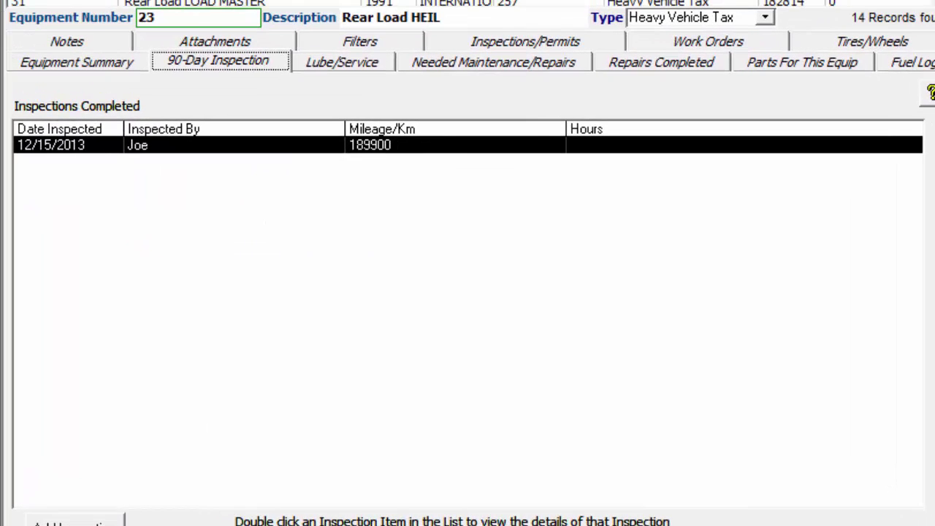
Switch to the WordPad outline and highlight the topic on generating other inspections reports.
{"action": "left_click", "coordinate": [250, 524]}
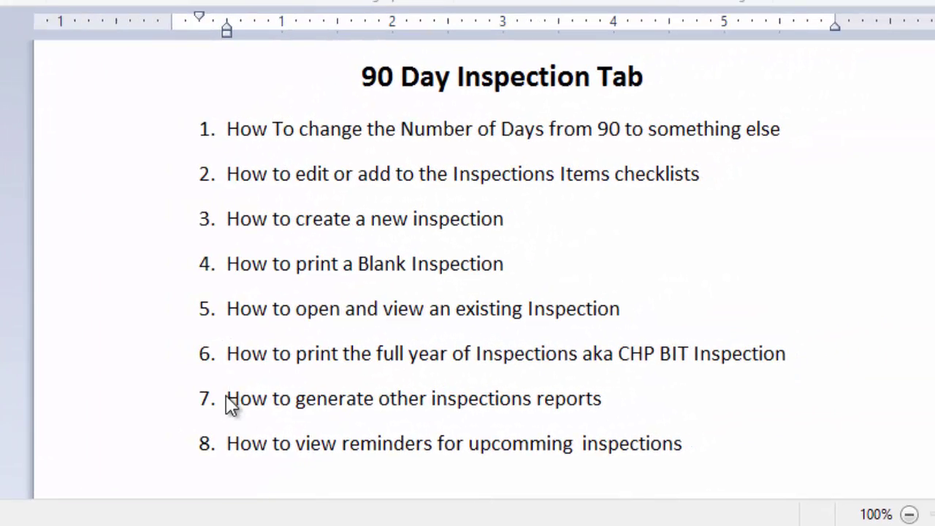
{"action": "left_click_drag", "start_coordinate": [228, 401], "coordinate": [623, 406]}
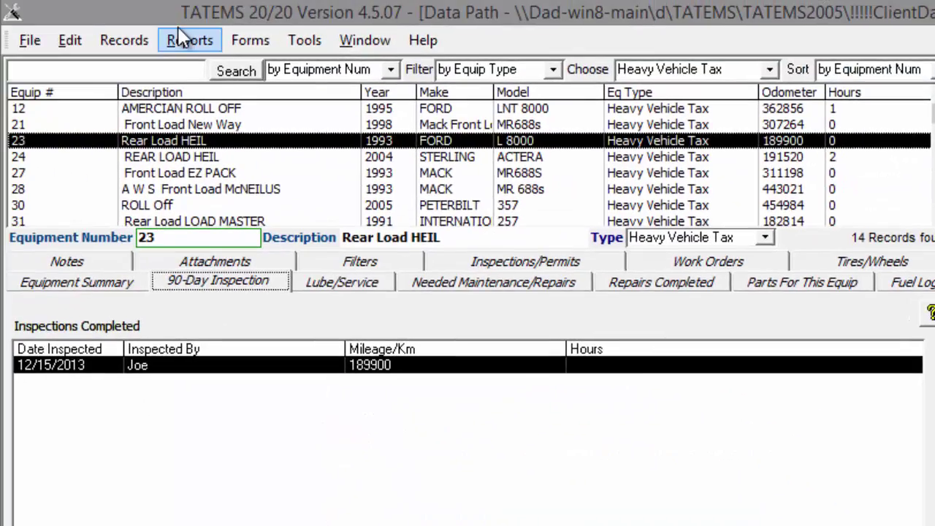
Try to preview the Requires A Periodic or 90 Day Inspection report in TATEMS, select its by Customer version, and leave the report selection.
{"action": "left_click", "coordinate": [182, 33]}
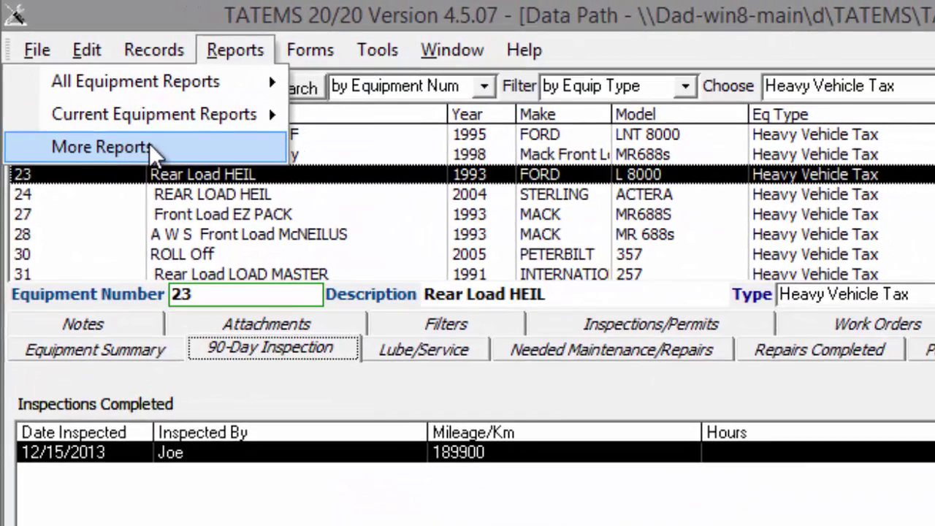
{"action": "left_click", "coordinate": [150, 143]}
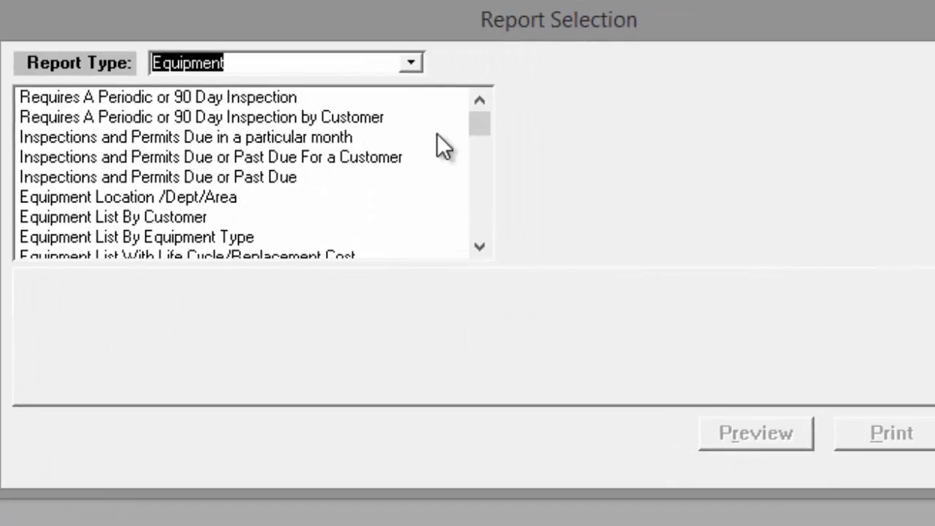
{"action": "left_click", "coordinate": [158, 99]}
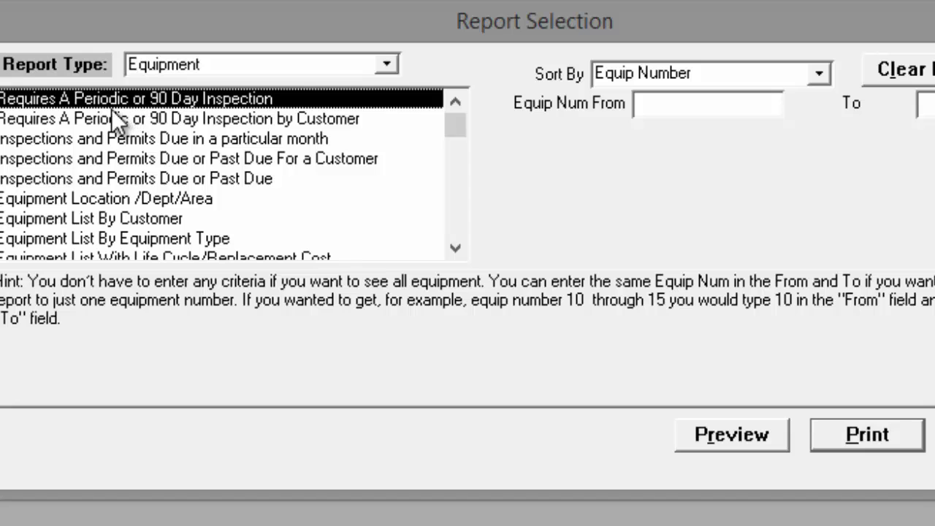
{"action": "left_click", "coordinate": [737, 446]}
{"action": "left_click", "coordinate": [694, 453]}
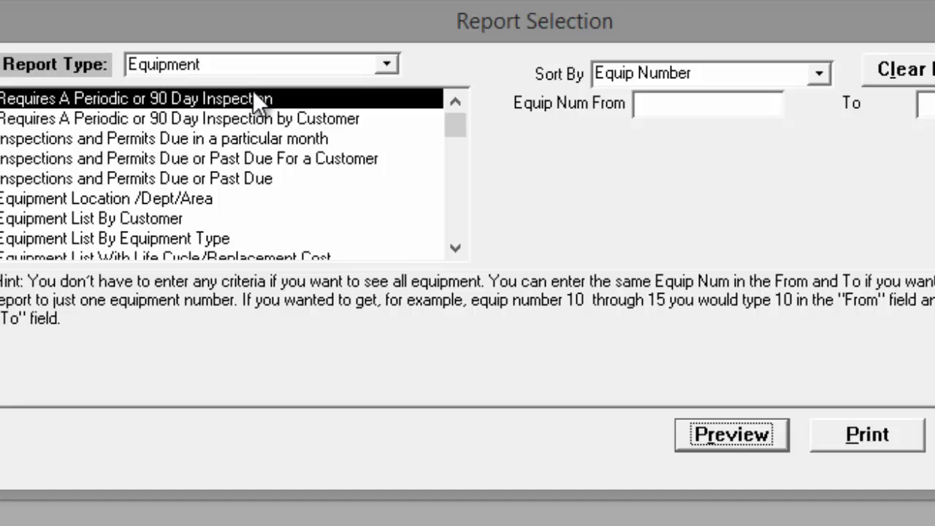
{"action": "left_click", "coordinate": [51, 118]}
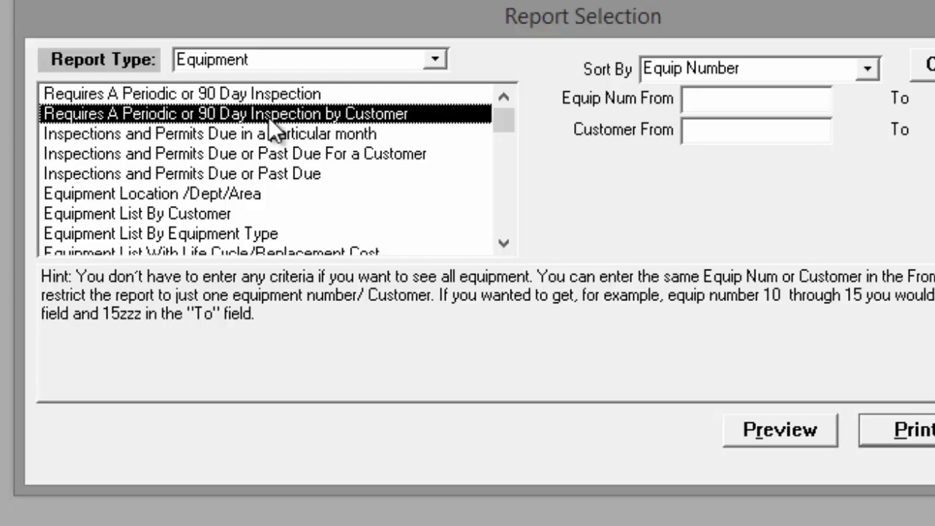
{"action": "left_click", "coordinate": [879, 445]}
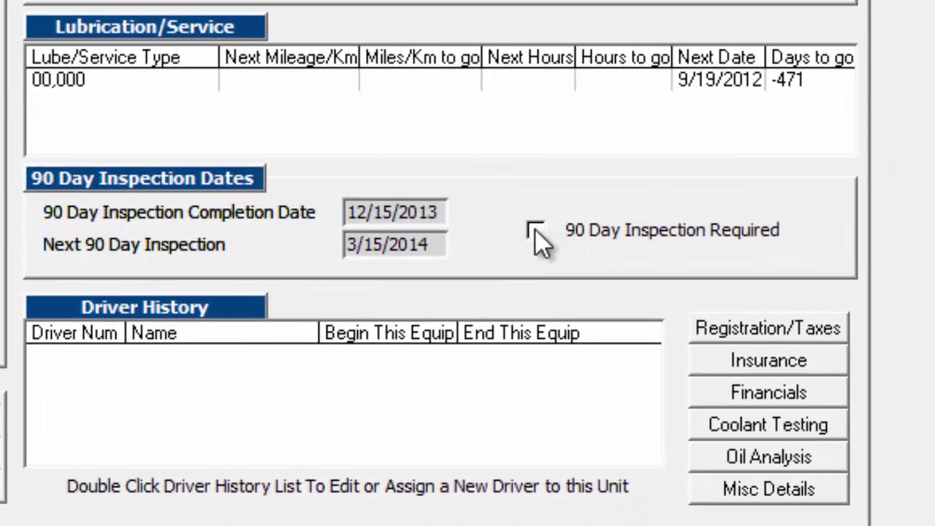
Mark equipment 23 as requiring a 90-day inspection in its equipment summary.
{"action": "left_click", "coordinate": [535, 231]}
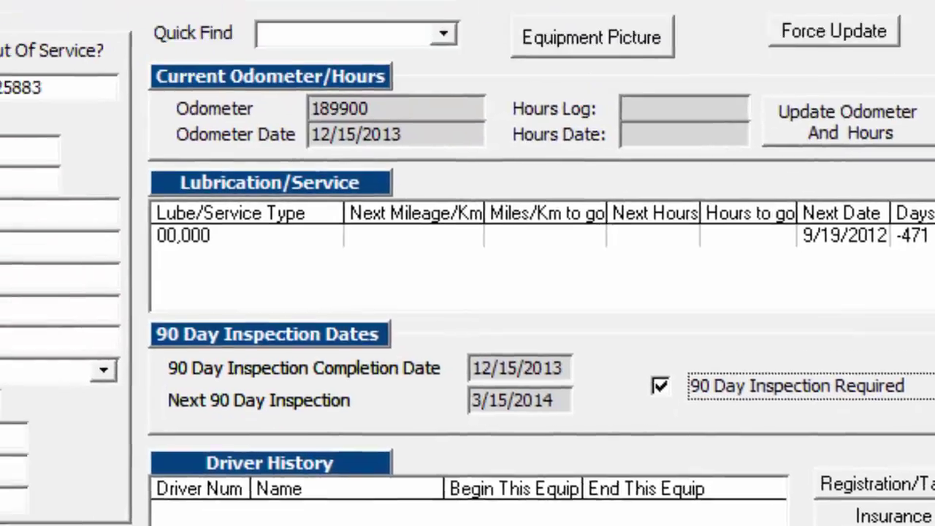
{"action": "left_click", "coordinate": [266, 76]}
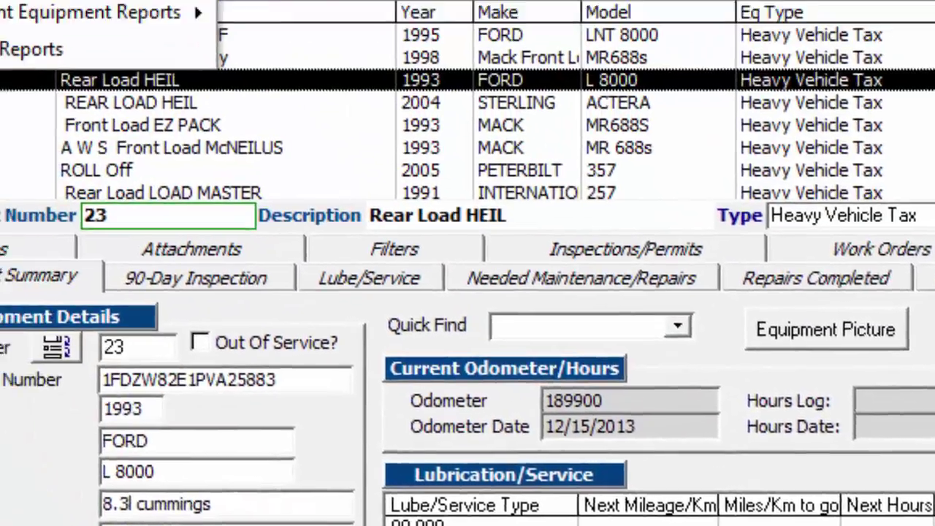
{"action": "left_click", "coordinate": [324, 217]}
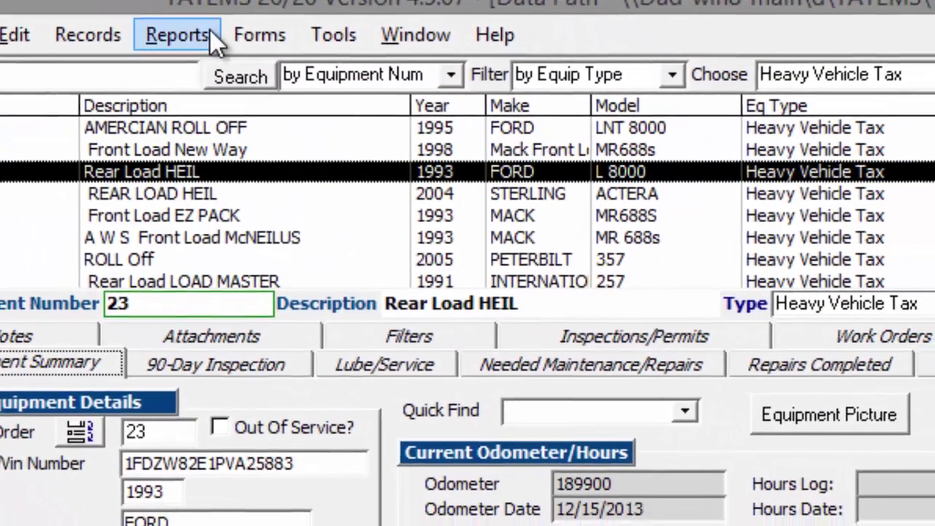
Preview the Requires A Periodic or 90 Day Inspection equipment report without limiting it to an equipment number range.
{"action": "left_click", "coordinate": [210, 29]}
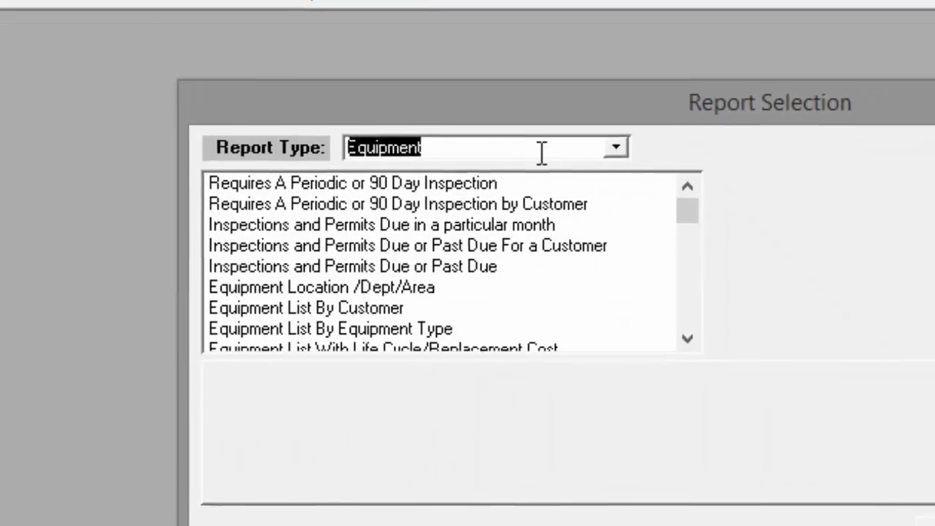
{"action": "left_click", "coordinate": [354, 163]}
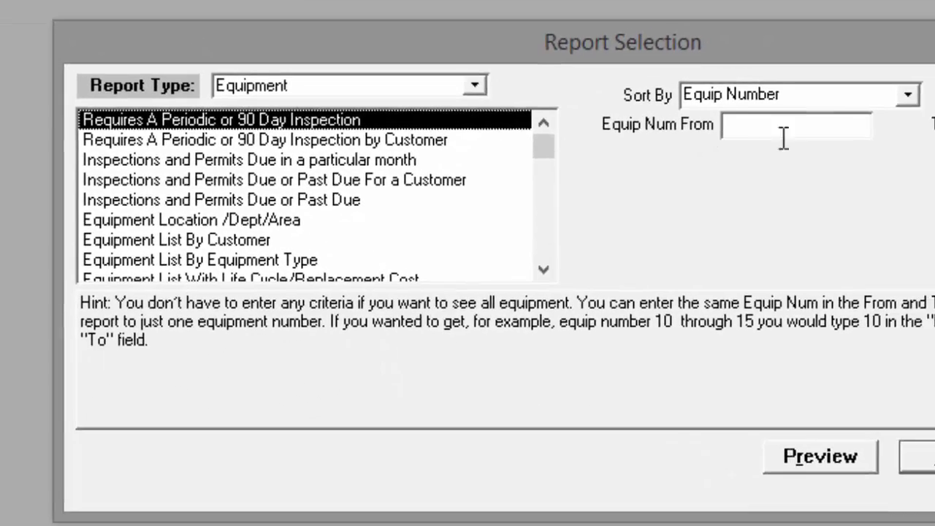
{"action": "left_click", "coordinate": [840, 161]}
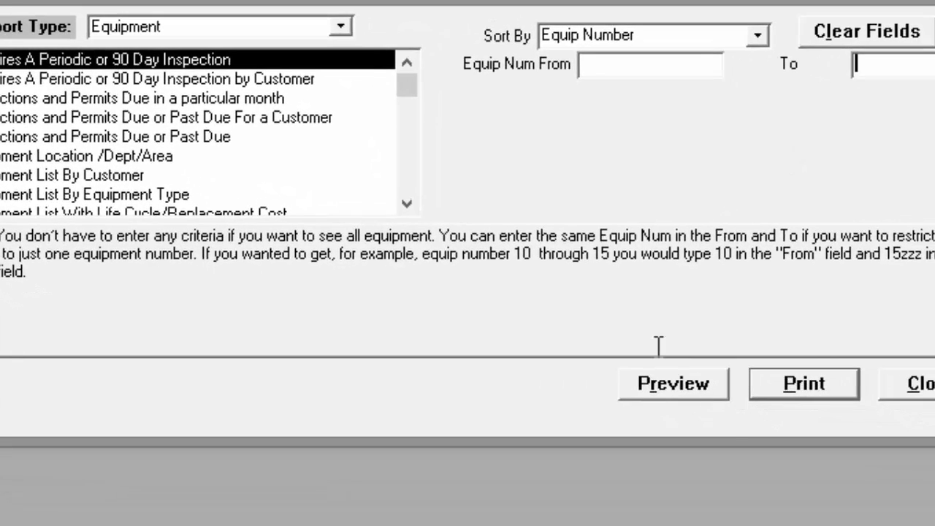
{"action": "left_click", "coordinate": [746, 410]}
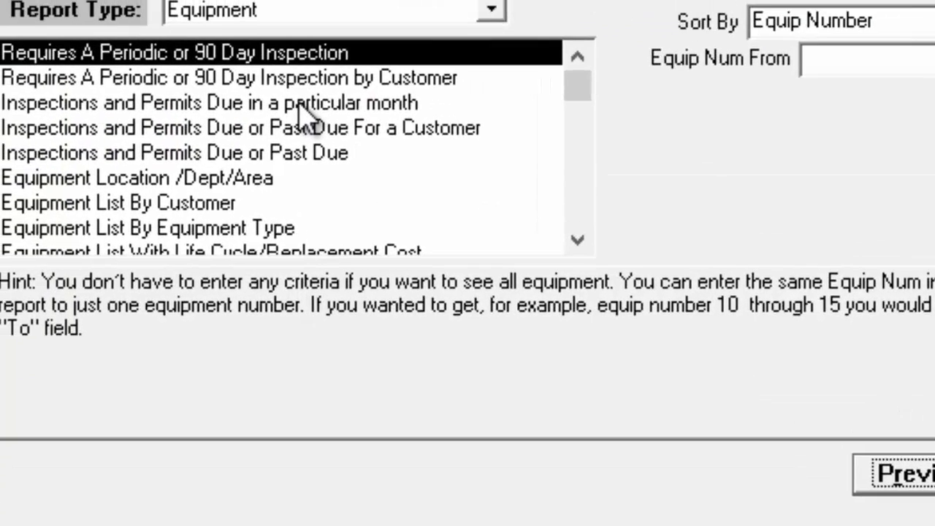
Examine the Inspections and Permits Due equipment reports: in a particular month, for a customer, and due or past due.
{"action": "left_click", "coordinate": [297, 106]}
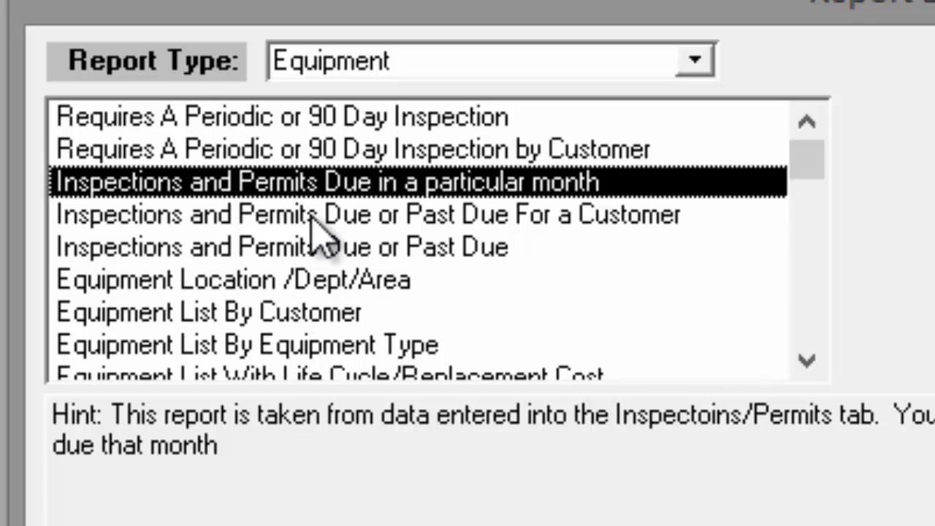
{"action": "left_click", "coordinate": [312, 218]}
{"action": "left_click", "coordinate": [312, 244]}
{"action": "left_click", "coordinate": [311, 208]}
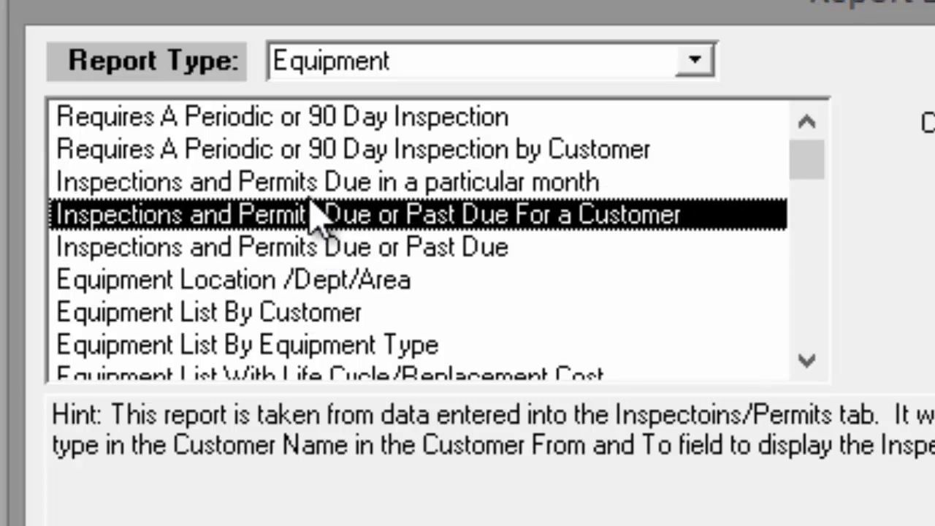
{"action": "left_click", "coordinate": [310, 183]}
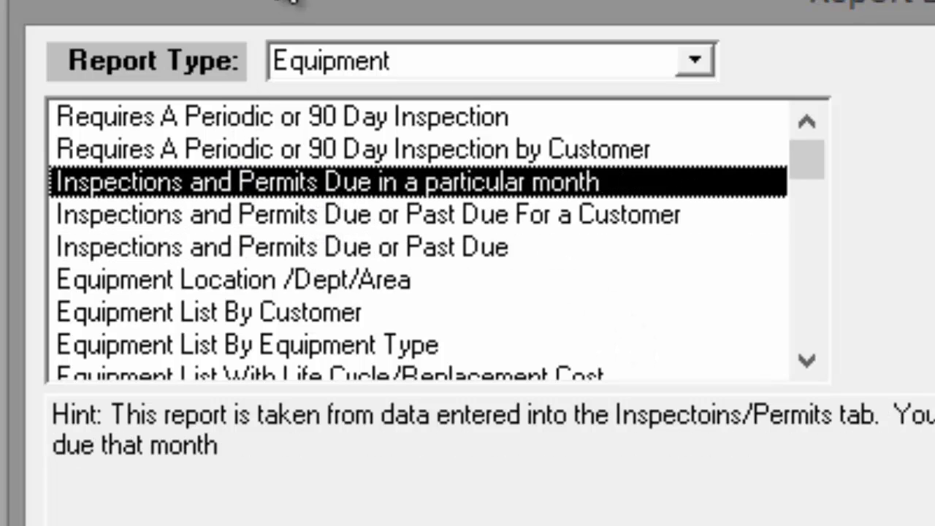
Preview the Periodic Inspections Due and Past Due report from the Inspections report type for 1/1/2000 to 4/15/2014, and enlarge it.
{"action": "left_click", "coordinate": [696, 62]}
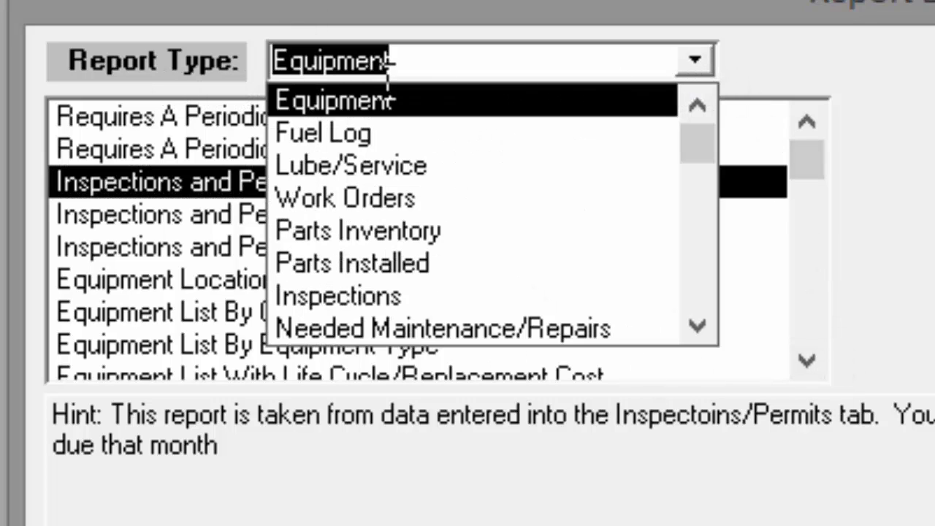
{"action": "left_click", "coordinate": [377, 296]}
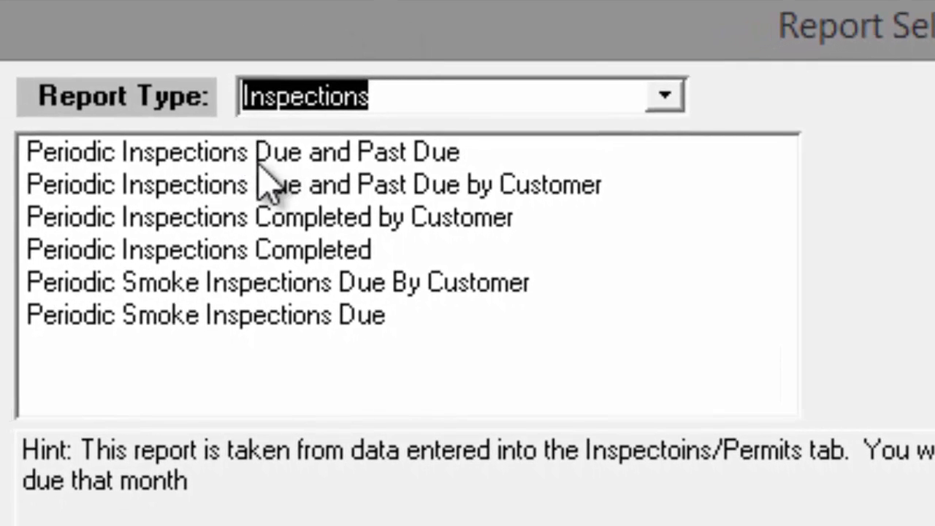
{"action": "left_click", "coordinate": [325, 154]}
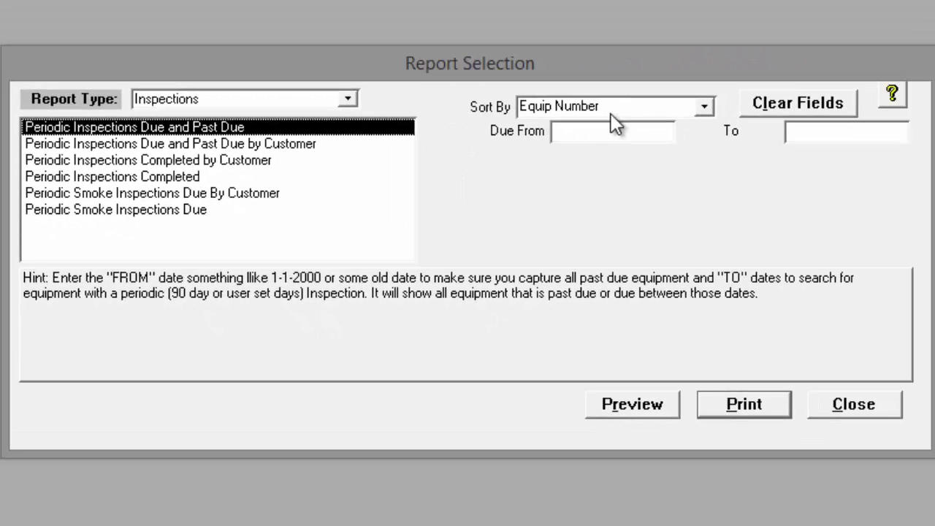
{"action": "left_click", "coordinate": [640, 146]}
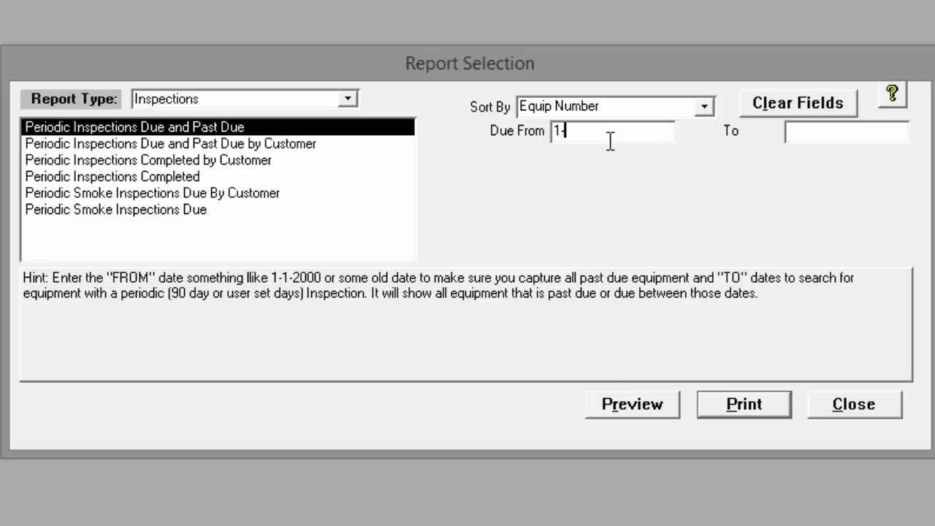
{"action": "type", "text": "2000"}
{"action": "left_click", "coordinate": [836, 141]}
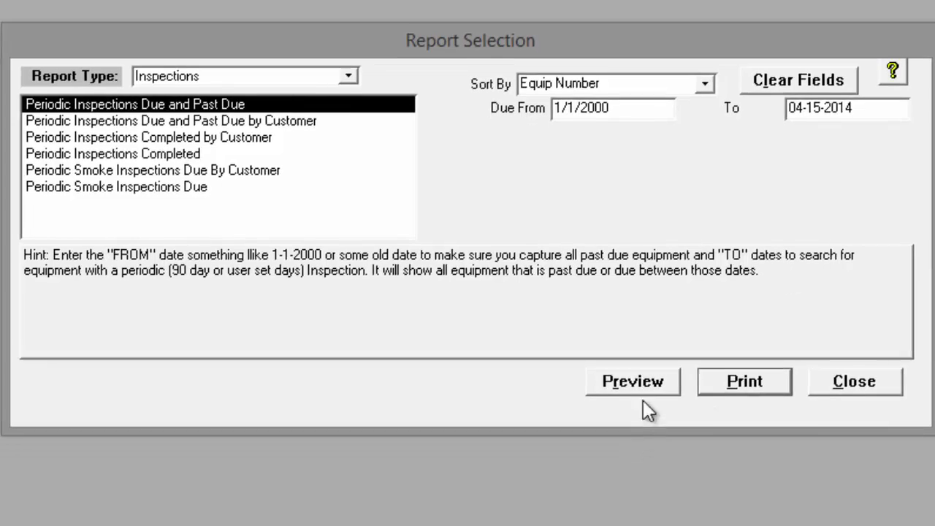
{"action": "left_click", "coordinate": [643, 402]}
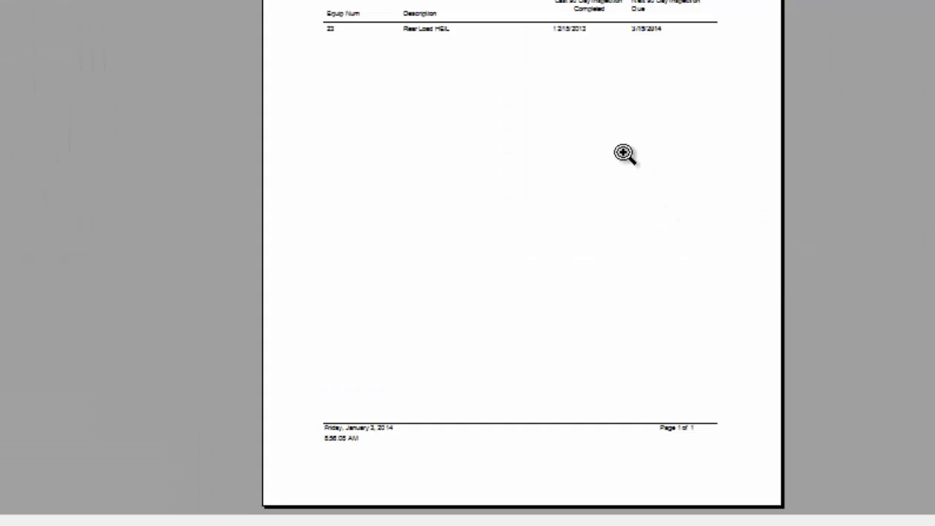
{"action": "left_click", "coordinate": [626, 154]}
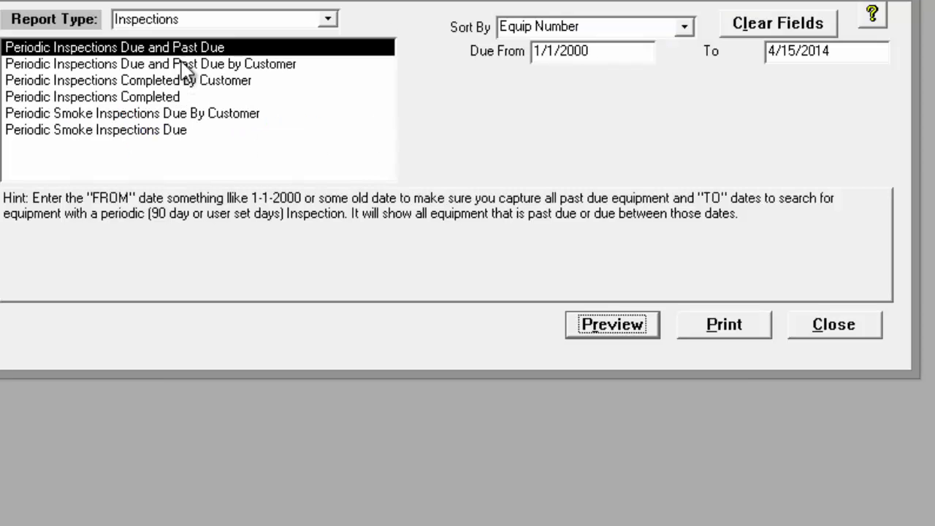
Review the criteria of the customer versions of the Periodic Inspections Due and Past Due and Periodic Inspections Completed reports.
{"action": "left_click", "coordinate": [183, 64]}
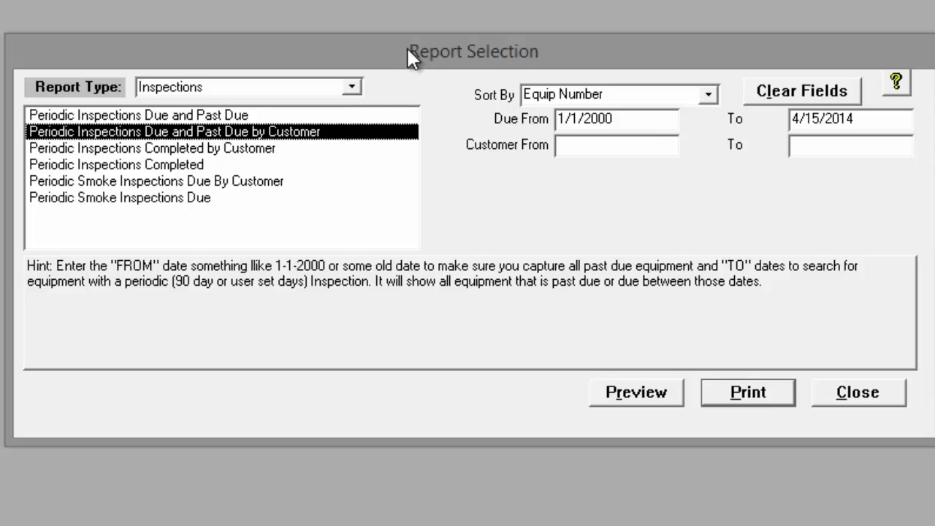
{"action": "left_click_drag", "start_coordinate": [406, 46], "coordinate": [400, 61]}
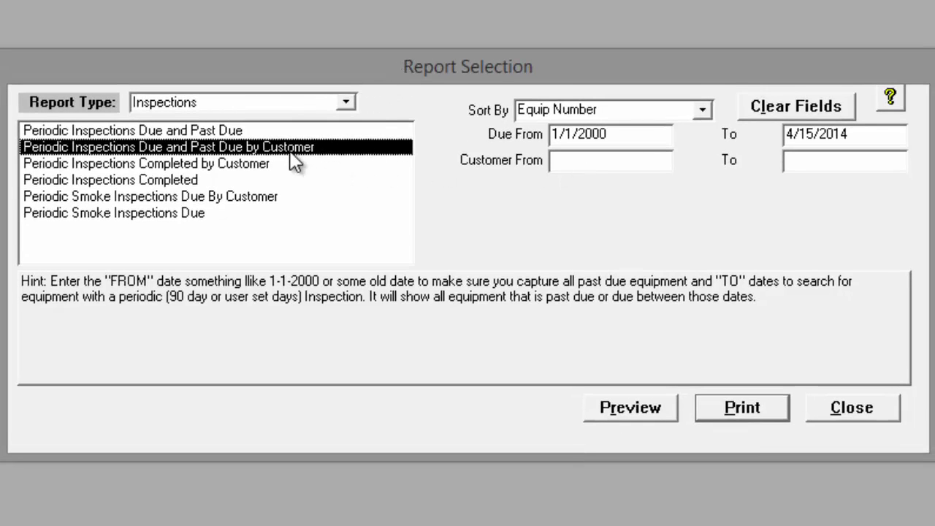
{"action": "left_click", "coordinate": [585, 169]}
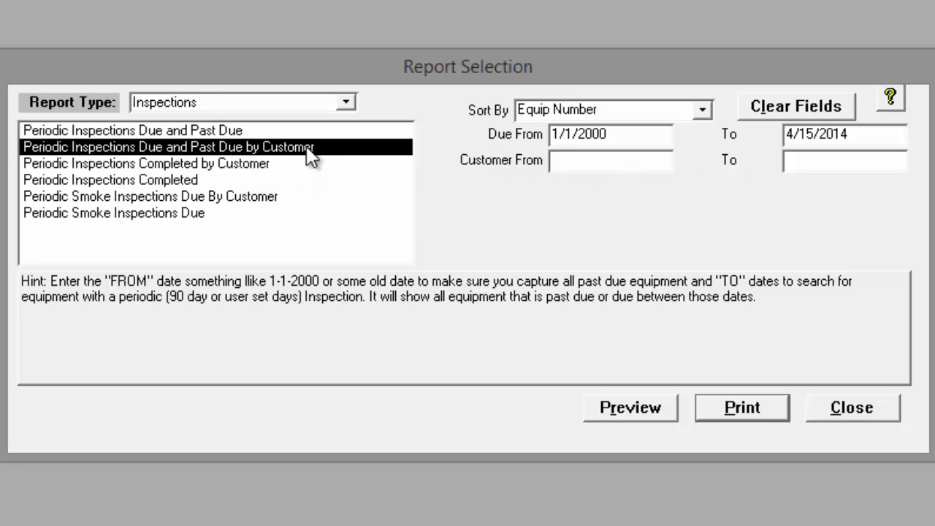
{"action": "left_click", "coordinate": [187, 167]}
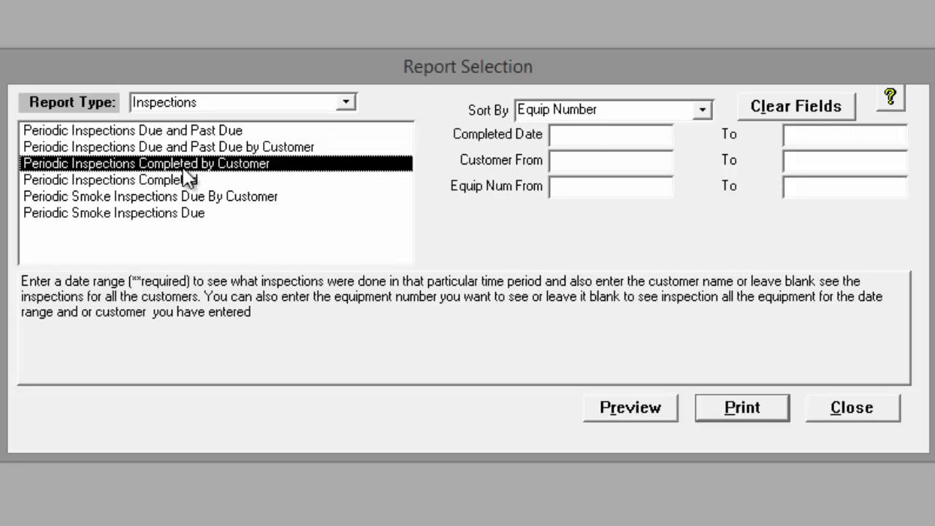
Try to preview the Periodic Inspections Completed report without a date range, and highlight the word "required" in its hint.
{"action": "left_click", "coordinate": [159, 183]}
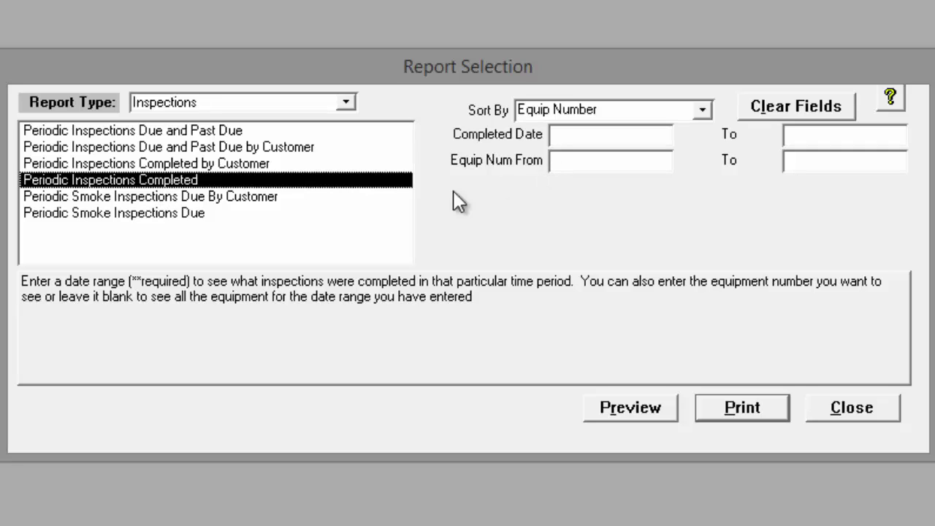
{"action": "left_click", "coordinate": [591, 147]}
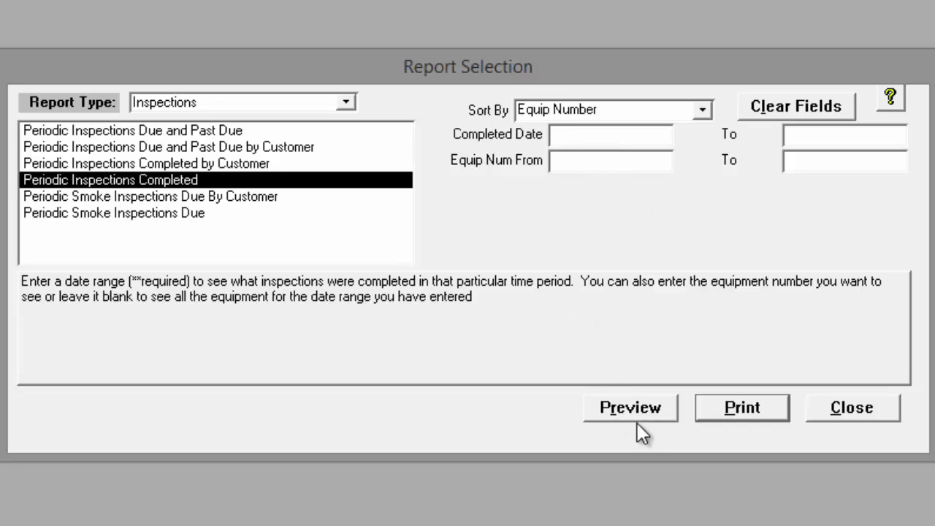
{"action": "left_click", "coordinate": [650, 138]}
{"action": "left_click", "coordinate": [631, 408]}
{"action": "left_click", "coordinate": [601, 378]}
{"action": "left_click_drag", "start_coordinate": [130, 282], "coordinate": [200, 289]}
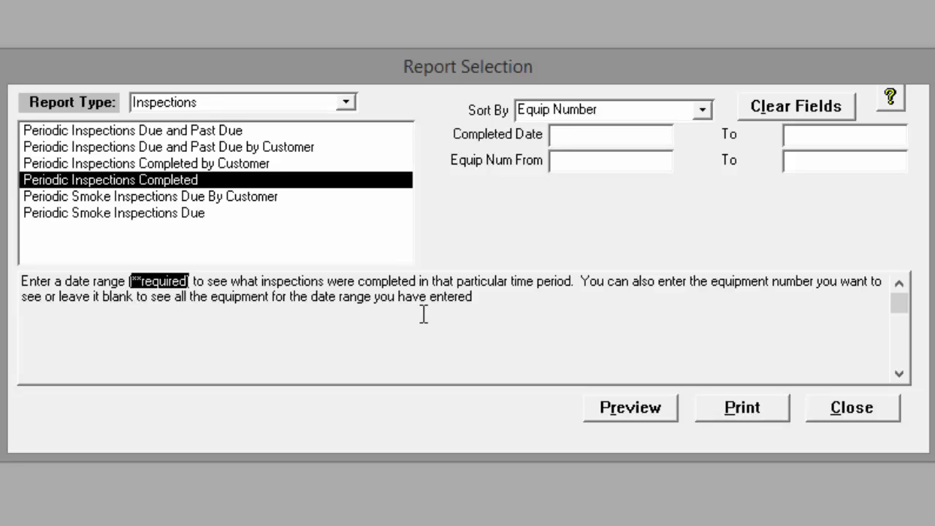
Preview the Periodic Inspections Completed report for 11/1/2013 to 12/31/2013 with no equipment number limits, and enlarge it.
{"action": "left_click", "coordinate": [656, 144]}
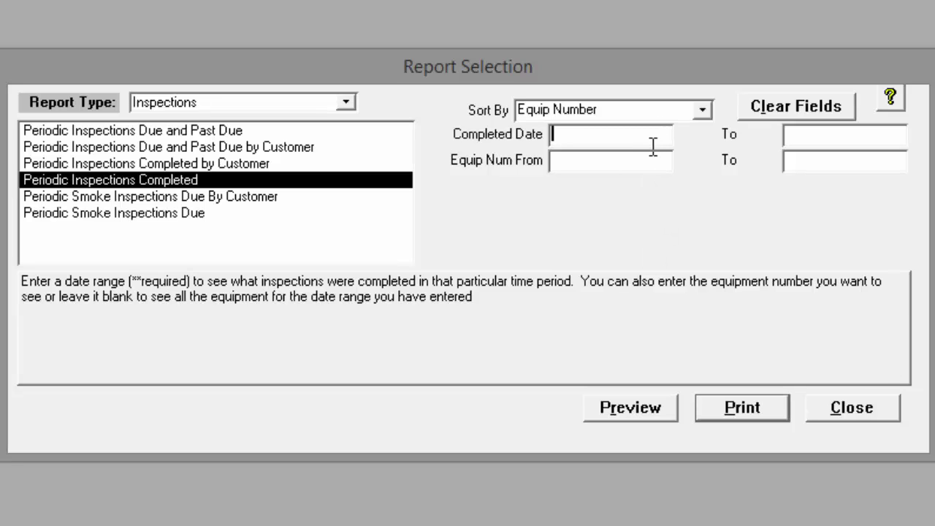
{"action": "type", "text": "11-1-2013"}
{"action": "key", "text": "Tab"}
{"action": "type", "text": "12"}
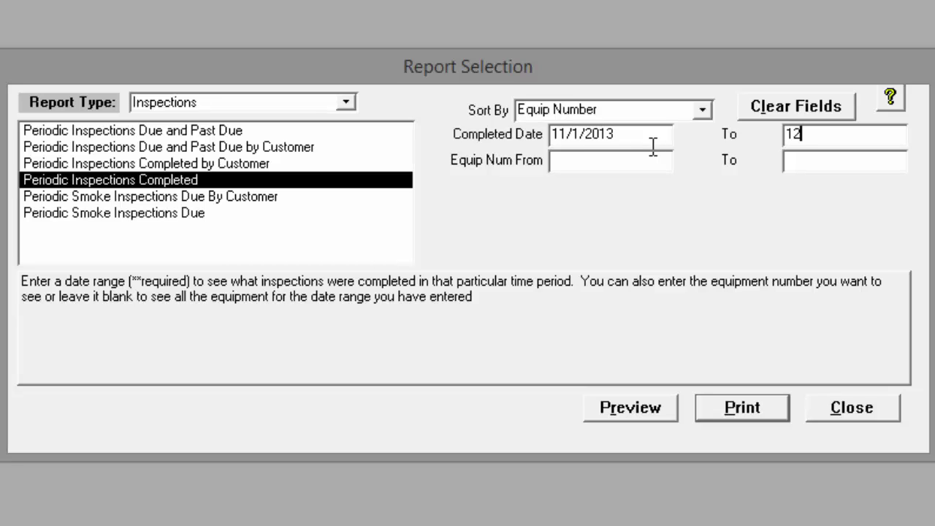
{"action": "type", "text": "-31-2013"}
{"action": "left_click", "coordinate": [643, 166]}
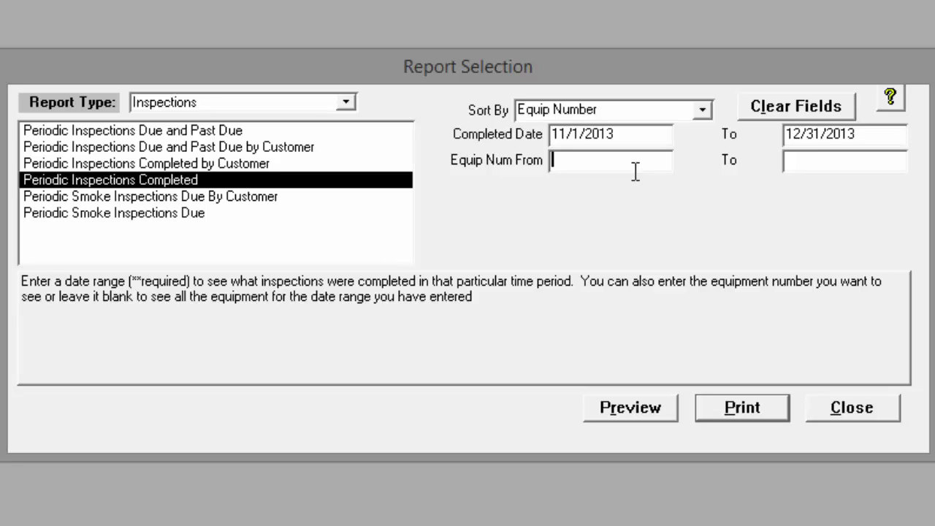
{"action": "left_click", "coordinate": [842, 167]}
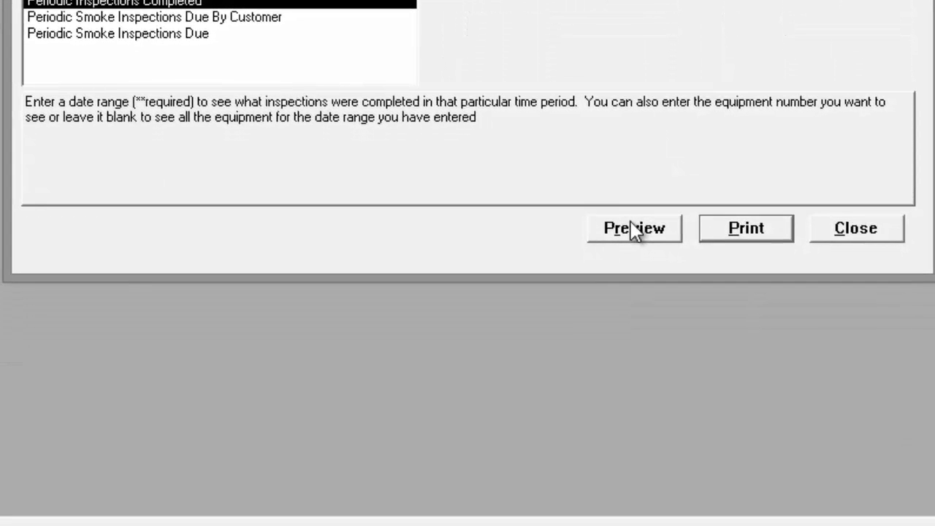
{"action": "left_click", "coordinate": [627, 402]}
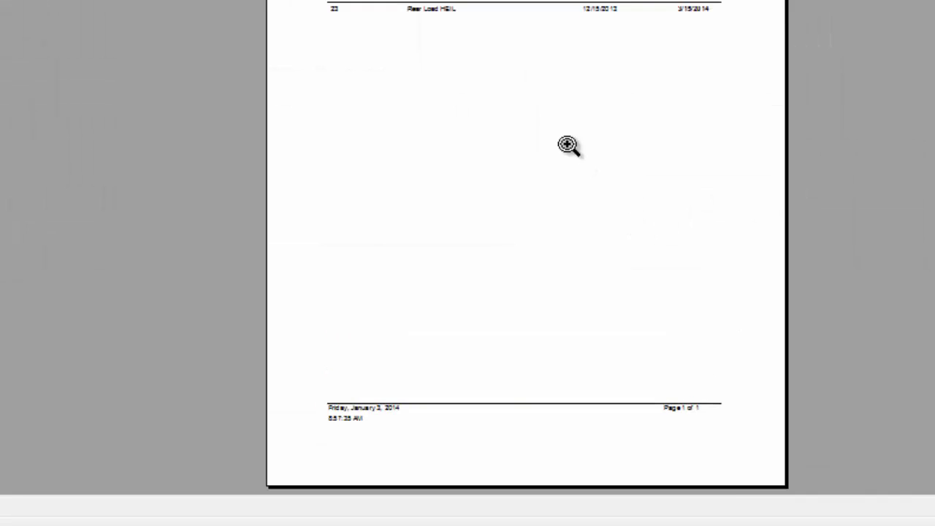
{"action": "left_click", "coordinate": [568, 147]}
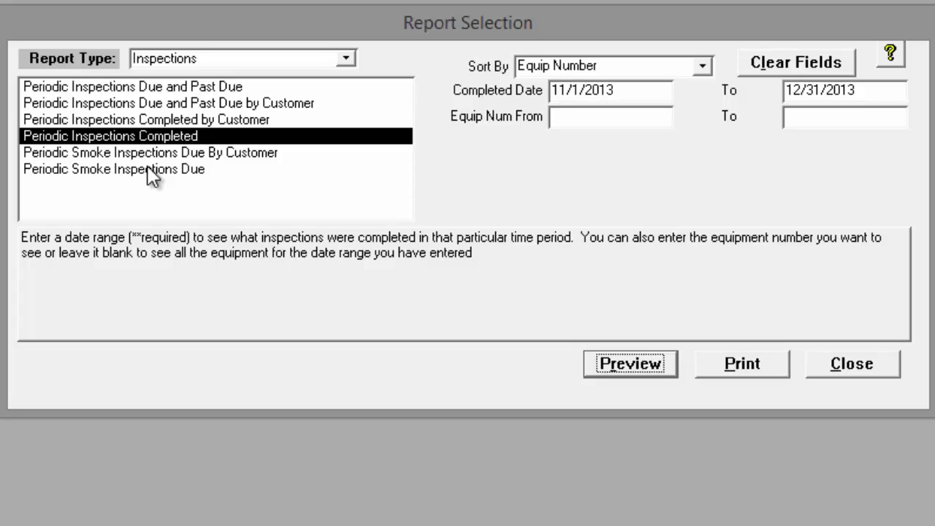
Review the Periodic Smoke Inspections Due reports, including the customer version, and leave the report selection.
{"action": "left_click", "coordinate": [186, 175]}
{"action": "left_click", "coordinate": [184, 152]}
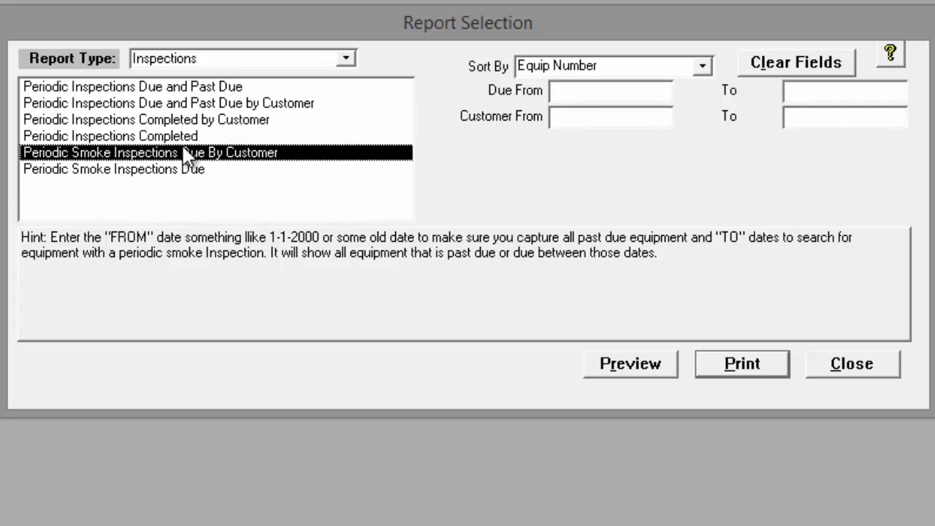
{"action": "left_click", "coordinate": [181, 136]}
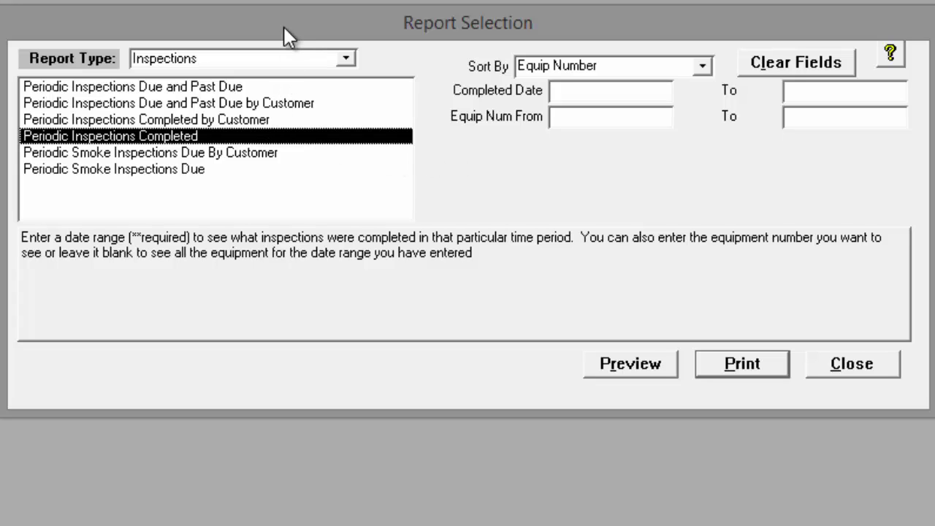
{"action": "left_click", "coordinate": [849, 362]}
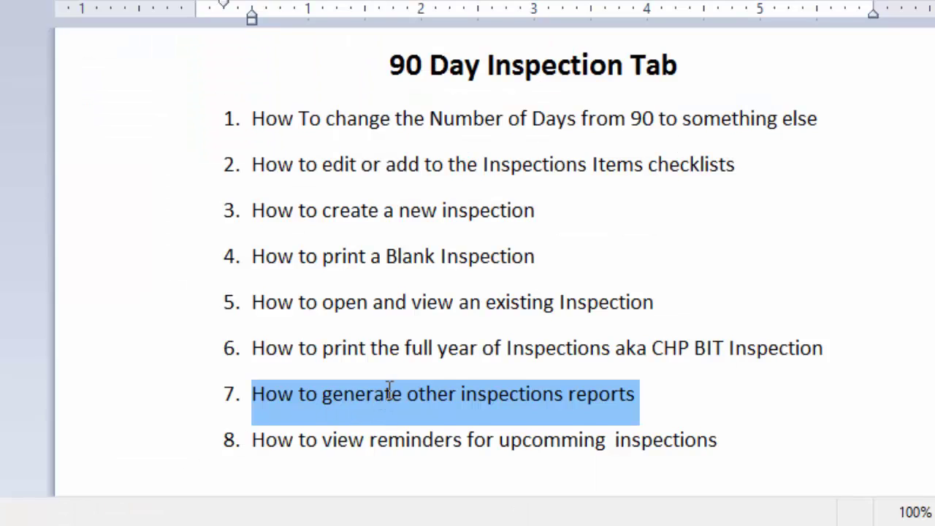
In the WordPad outline, highlight the topic on viewing reminders for upcoming inspections.
{"action": "left_click", "coordinate": [389, 393]}
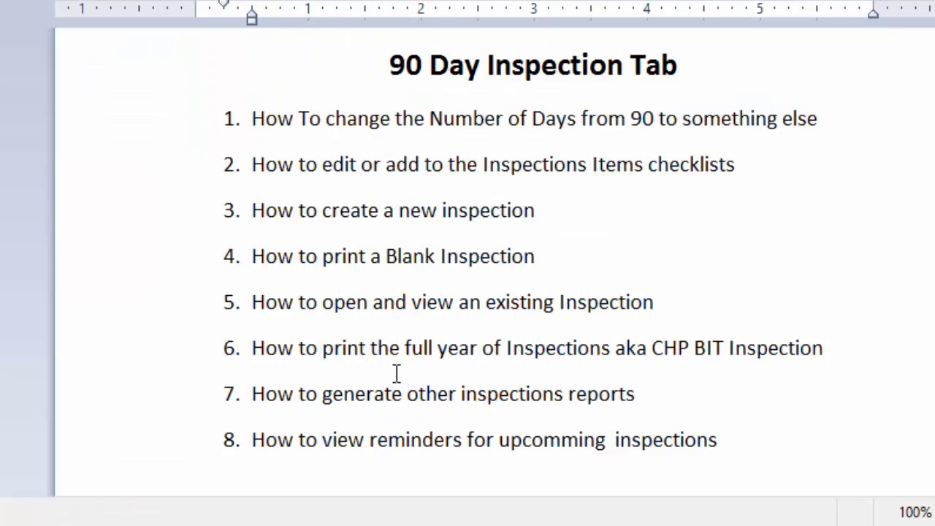
{"action": "left_click_drag", "start_coordinate": [257, 446], "coordinate": [777, 447]}
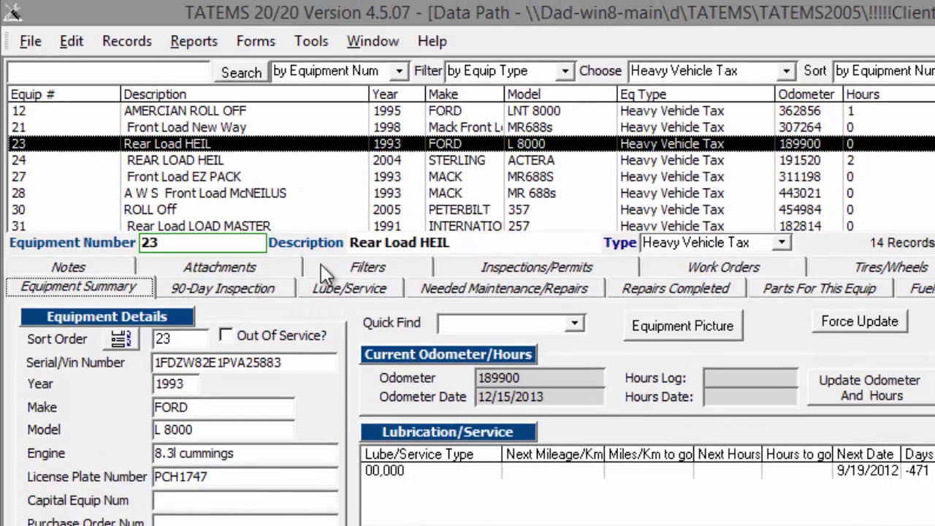
Switch to TATEMS, show equipment 23's completed 90-day inspections, and open the Reminders popup.
{"action": "left_click", "coordinate": [196, 289]}
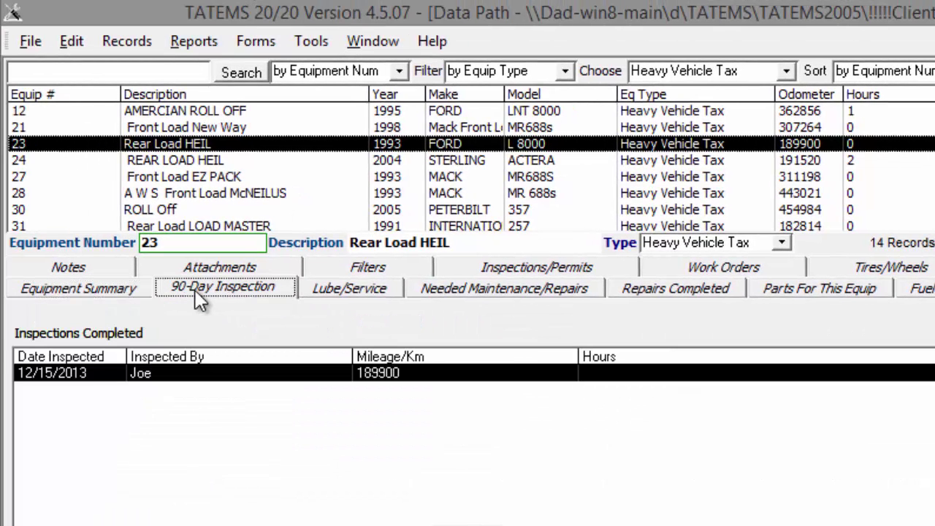
{"action": "left_click", "coordinate": [261, 40]}
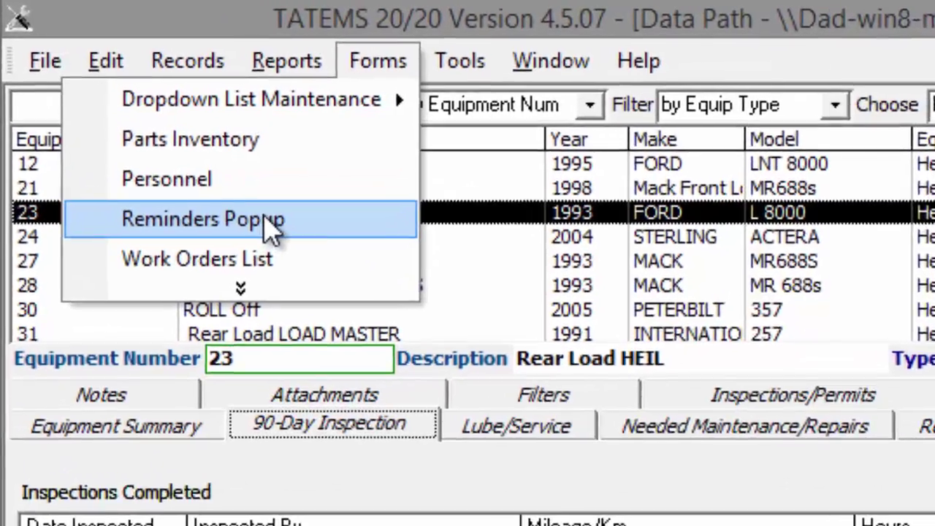
{"action": "left_click", "coordinate": [399, 241]}
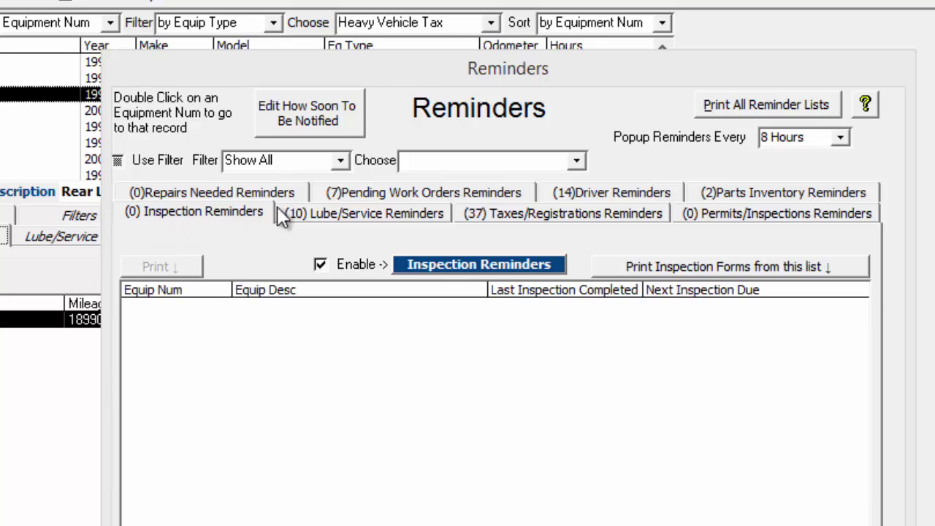
Set the Days Notification in the reminder notification settings to 85 and confirm the settings.
{"action": "left_click_drag", "start_coordinate": [367, 76], "coordinate": [281, 57]}
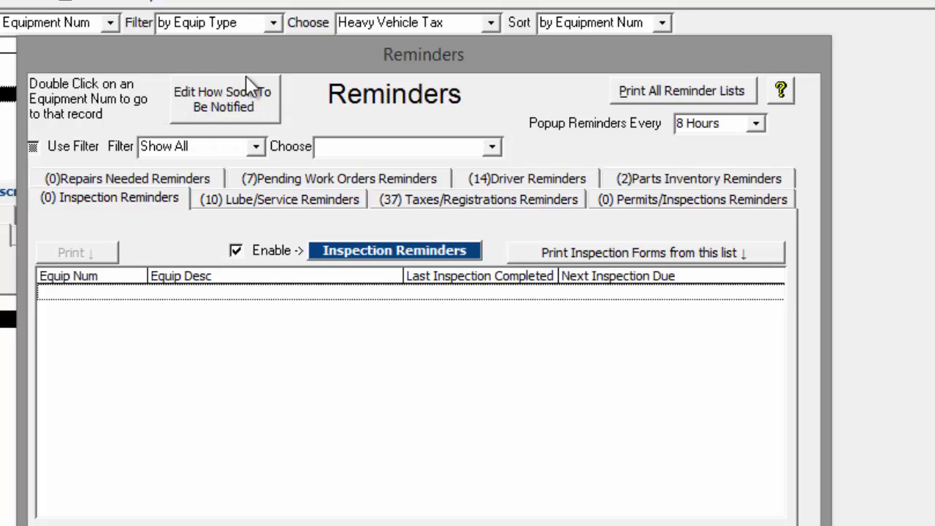
{"action": "left_click", "coordinate": [221, 101]}
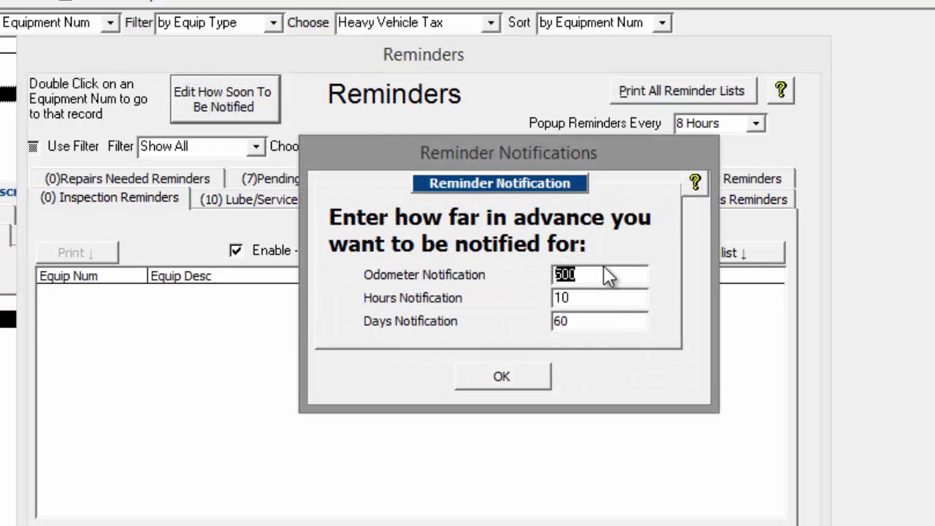
{"action": "key", "text": "Tab"}
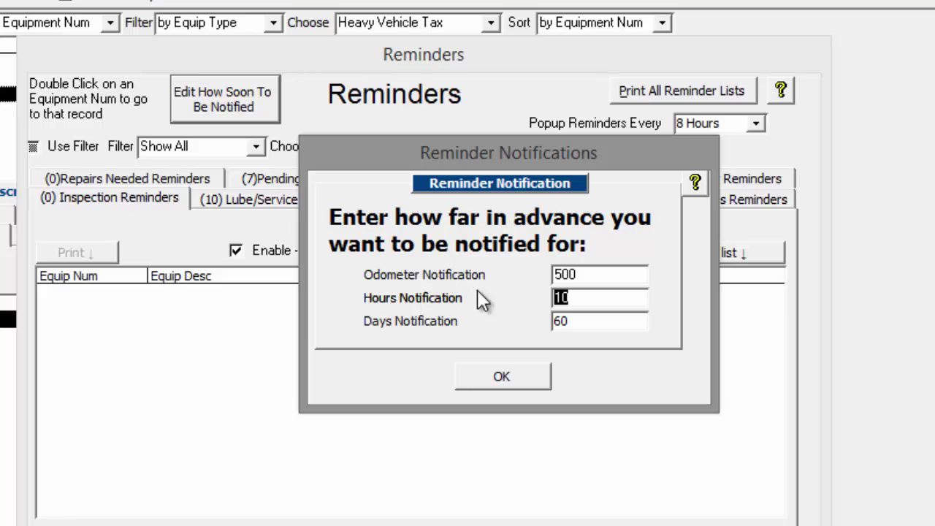
{"action": "left_click", "coordinate": [606, 324]}
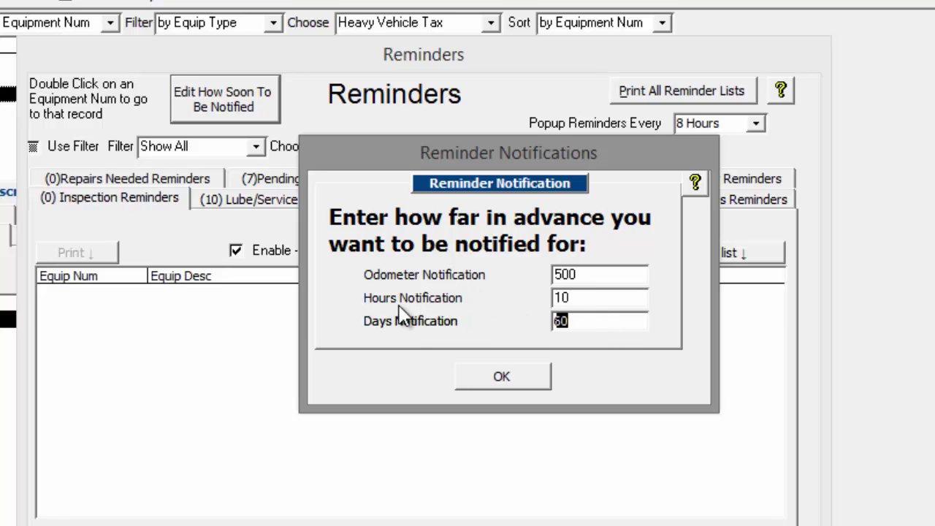
{"action": "left_click_drag", "start_coordinate": [595, 326], "coordinate": [445, 317]}
{"action": "type", "text": "85"}
{"action": "left_click", "coordinate": [609, 293]}
{"action": "key", "text": "shift+Tab"}
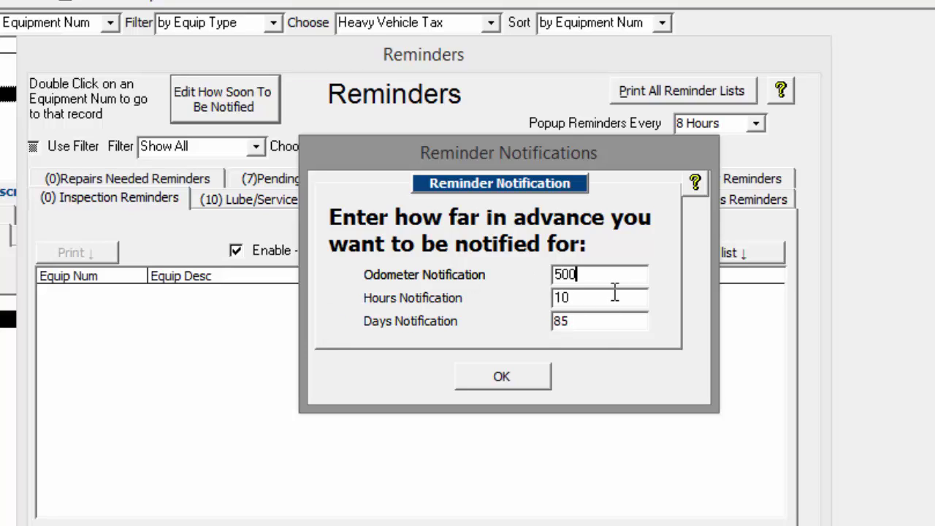
{"action": "left_click_drag", "start_coordinate": [601, 325], "coordinate": [511, 325]}
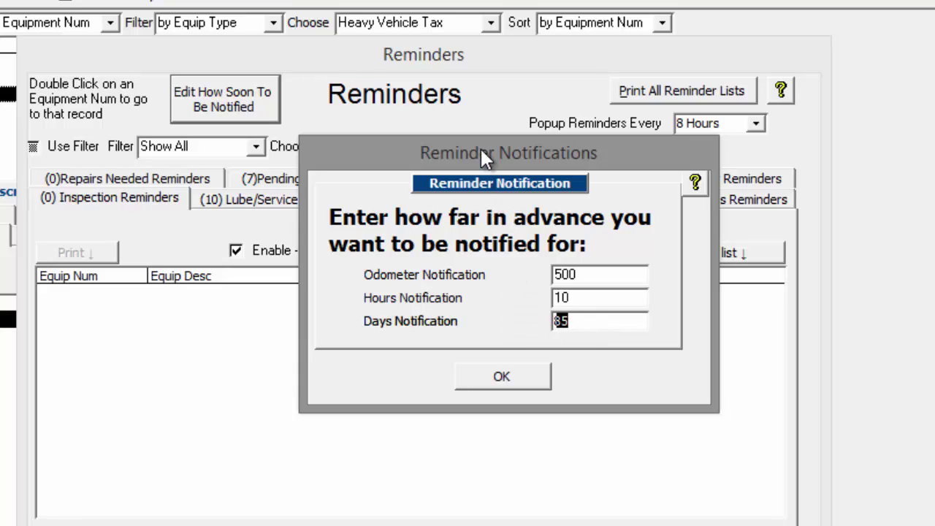
{"action": "left_click", "coordinate": [606, 326]}
{"action": "left_click_drag", "start_coordinate": [602, 331], "coordinate": [543, 329]}
{"action": "left_click", "coordinate": [606, 335]}
{"action": "left_click_drag", "start_coordinate": [605, 334], "coordinate": [446, 330]}
{"action": "left_click", "coordinate": [516, 375]}
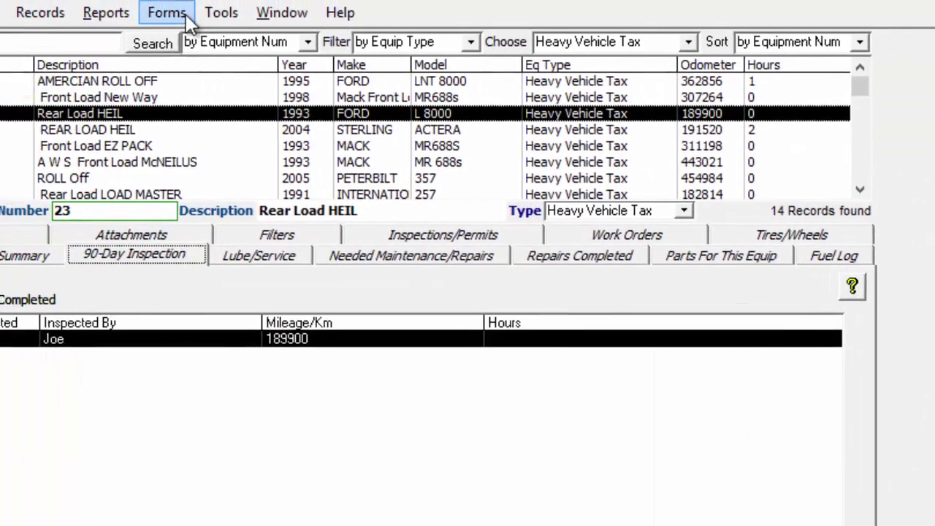
Reopen the Reminders popup and select equipment 23, Rear Load HEIL, in the inspection reminders.
{"action": "left_click", "coordinate": [167, 15]}
{"action": "left_click", "coordinate": [190, 122]}
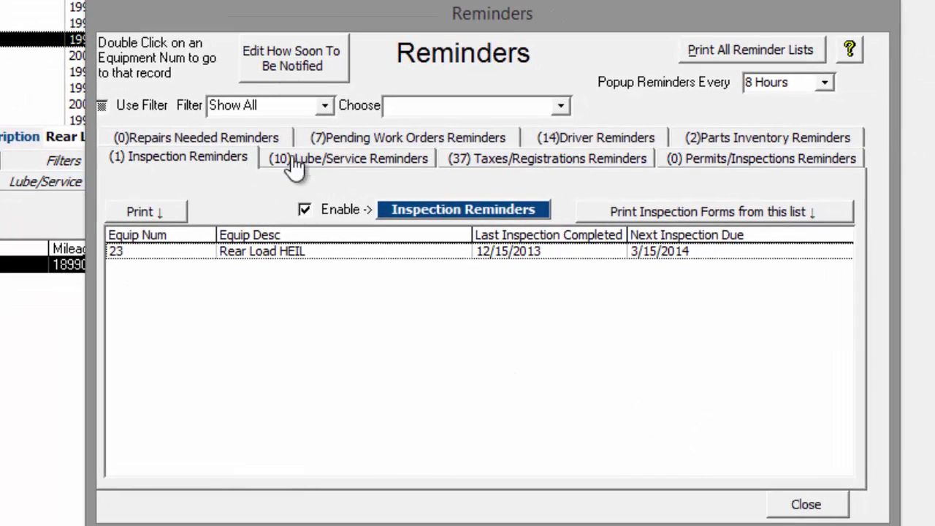
{"action": "left_click", "coordinate": [268, 251]}
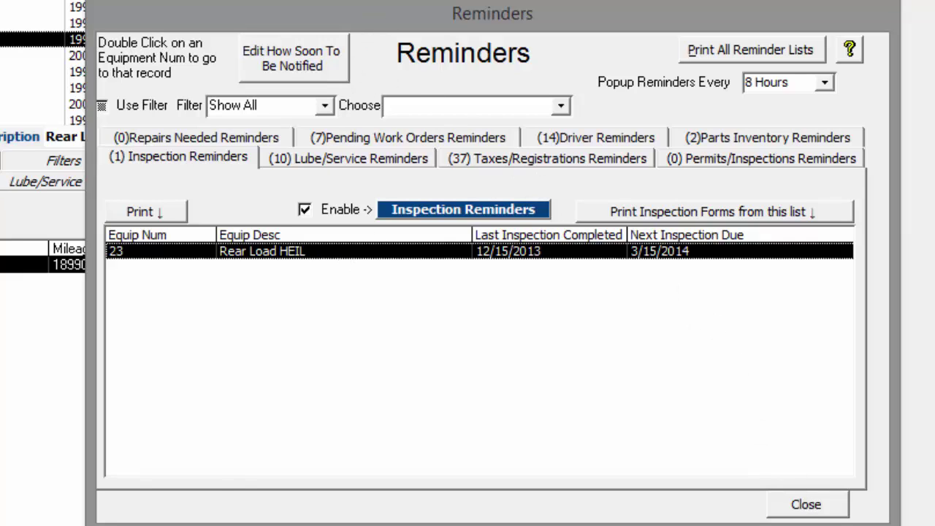
Select equipment 21 in the equipment list, and jump back to equipment 23's record from its inspection reminder.
{"action": "left_click", "coordinate": [33, 24]}
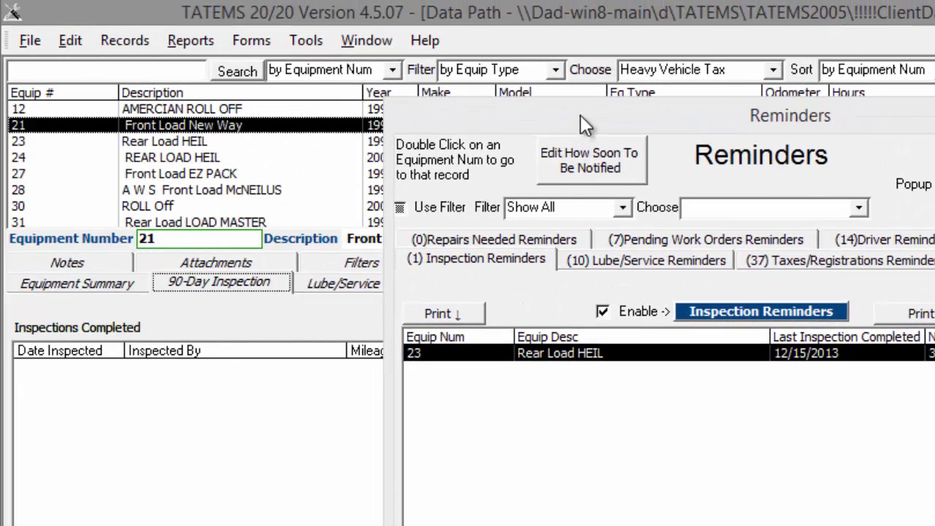
{"action": "left_click_drag", "start_coordinate": [580, 115], "coordinate": [570, 117]}
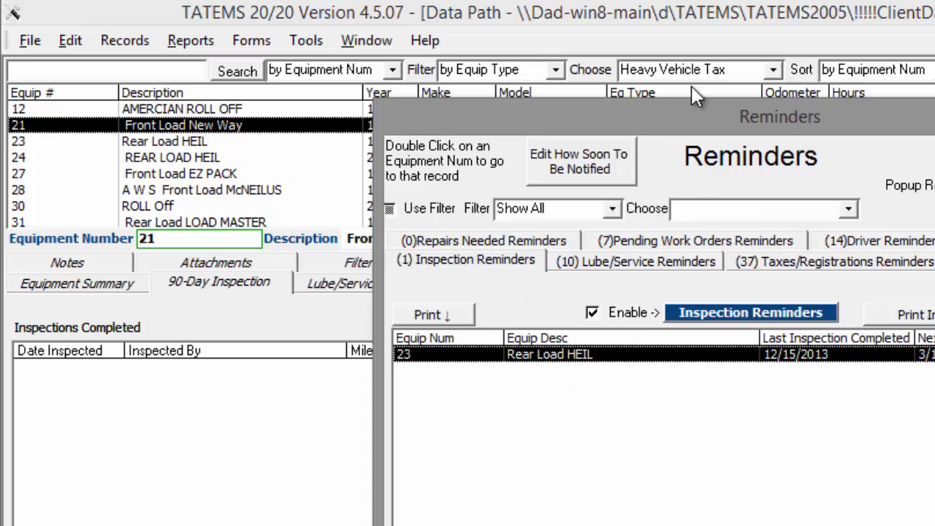
{"action": "double_click", "coordinate": [589, 356]}
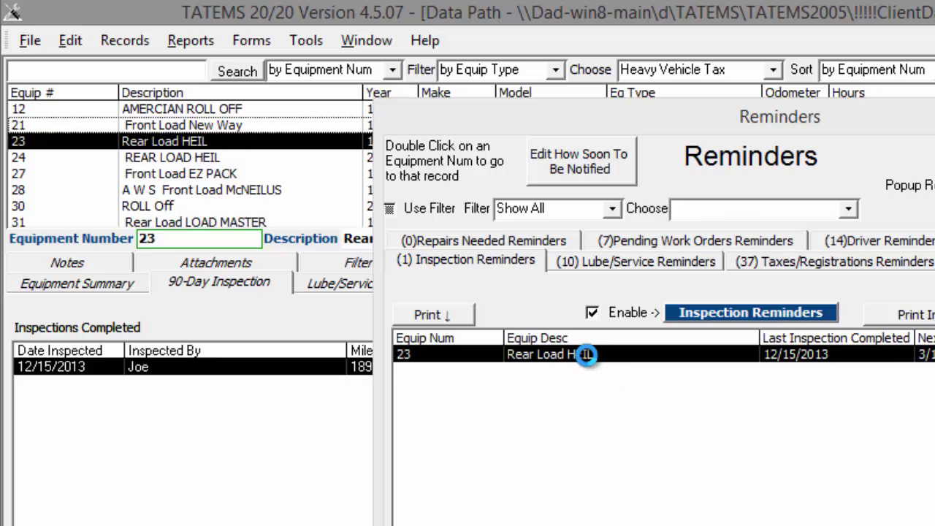
Move the Reminders window aside, open a new 90-day inspection form for equipment 23, close it unfilled, and bring Reminders back over the record.
{"action": "left_click_drag", "start_coordinate": [570, 113], "coordinate": [869, 198]}
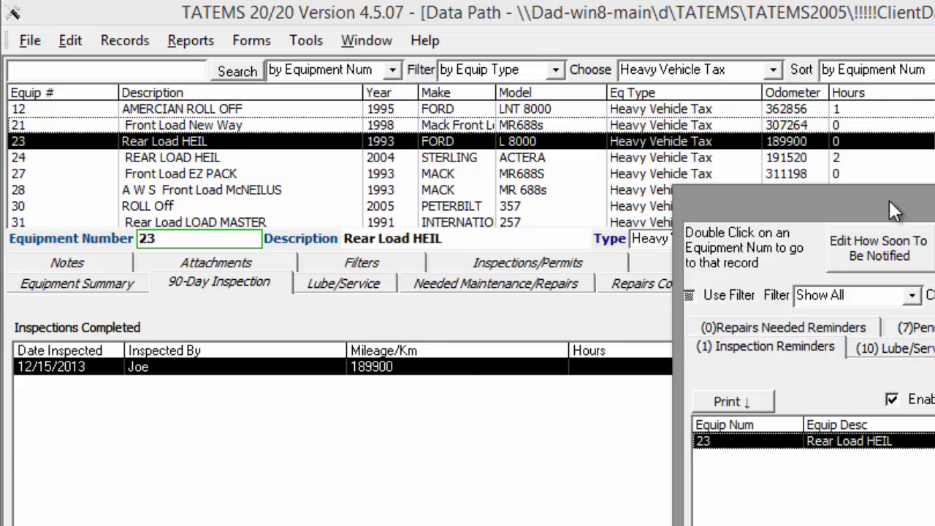
{"action": "left_click_drag", "start_coordinate": [889, 200], "coordinate": [866, 191]}
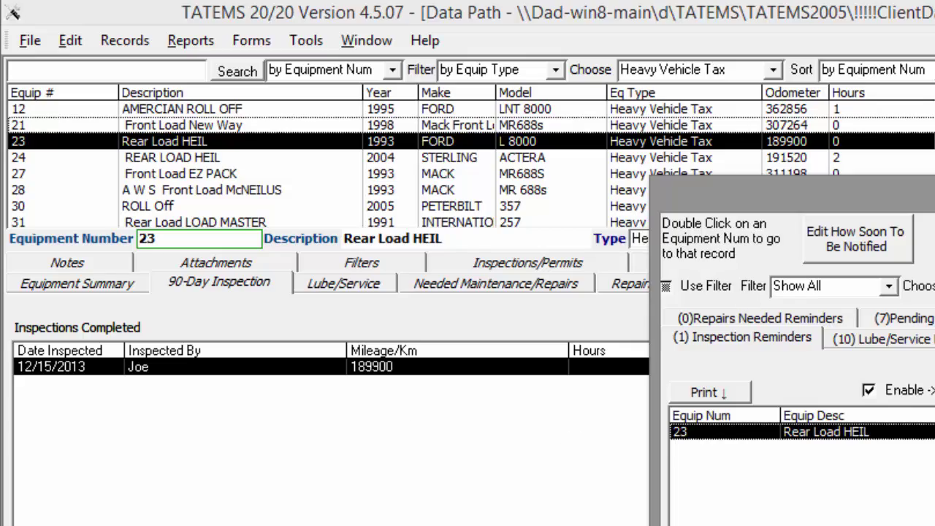
{"action": "left_click", "coordinate": [46, 465]}
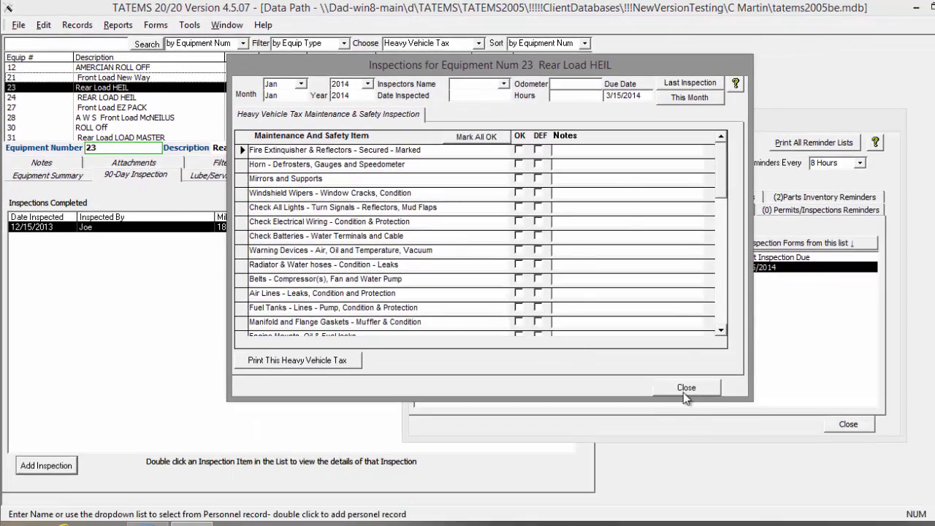
{"action": "left_click", "coordinate": [685, 387]}
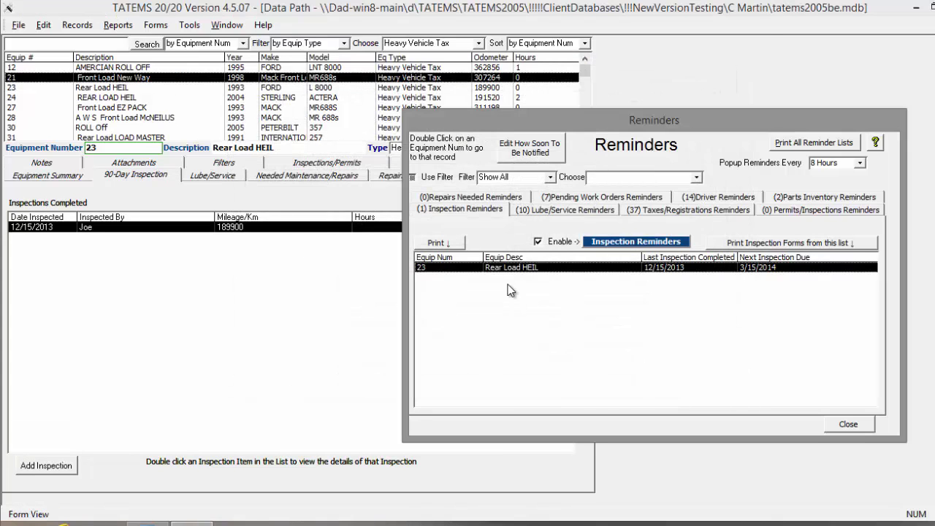
{"action": "left_click_drag", "start_coordinate": [635, 116], "coordinate": [439, 97]}
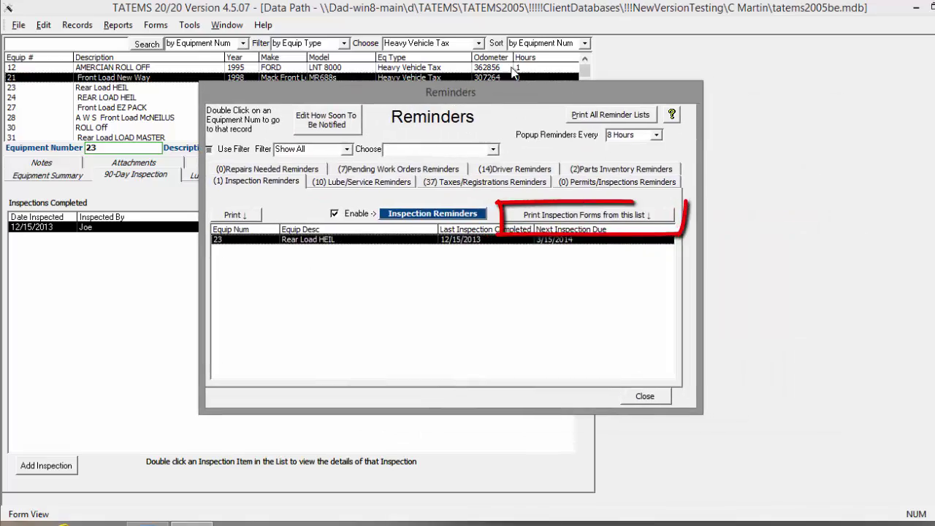